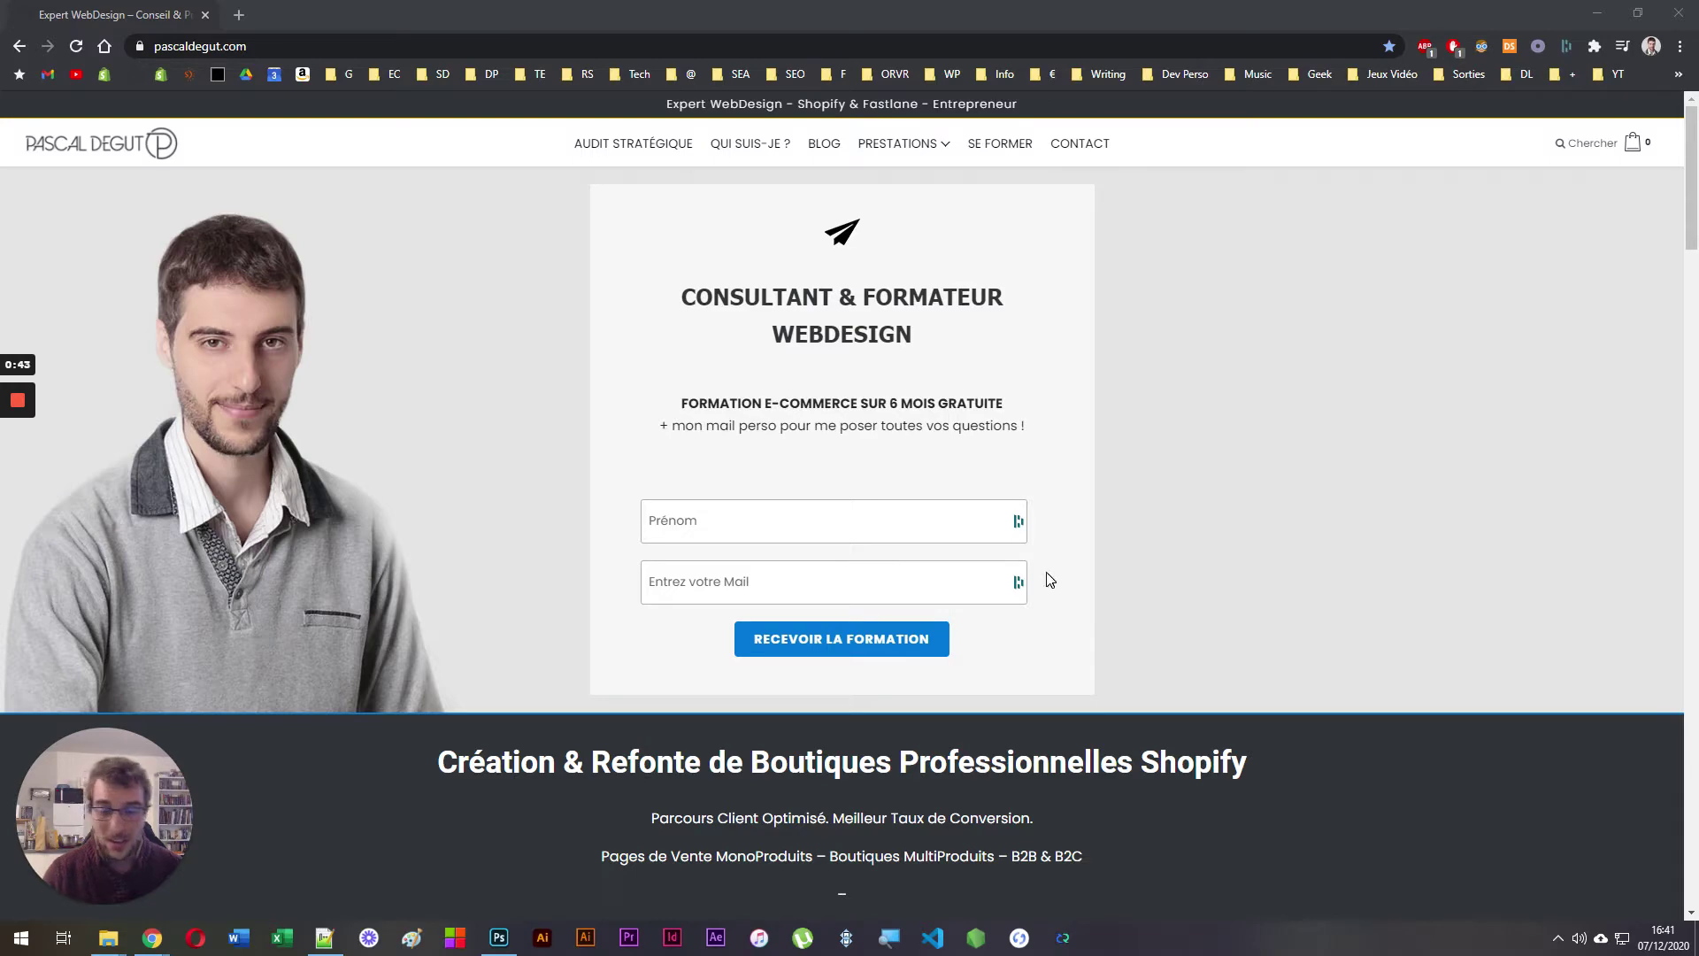
# - Switch to Photoshop and leave automatic home screen display disabled in the general preferences
pyautogui.click(493, 951)
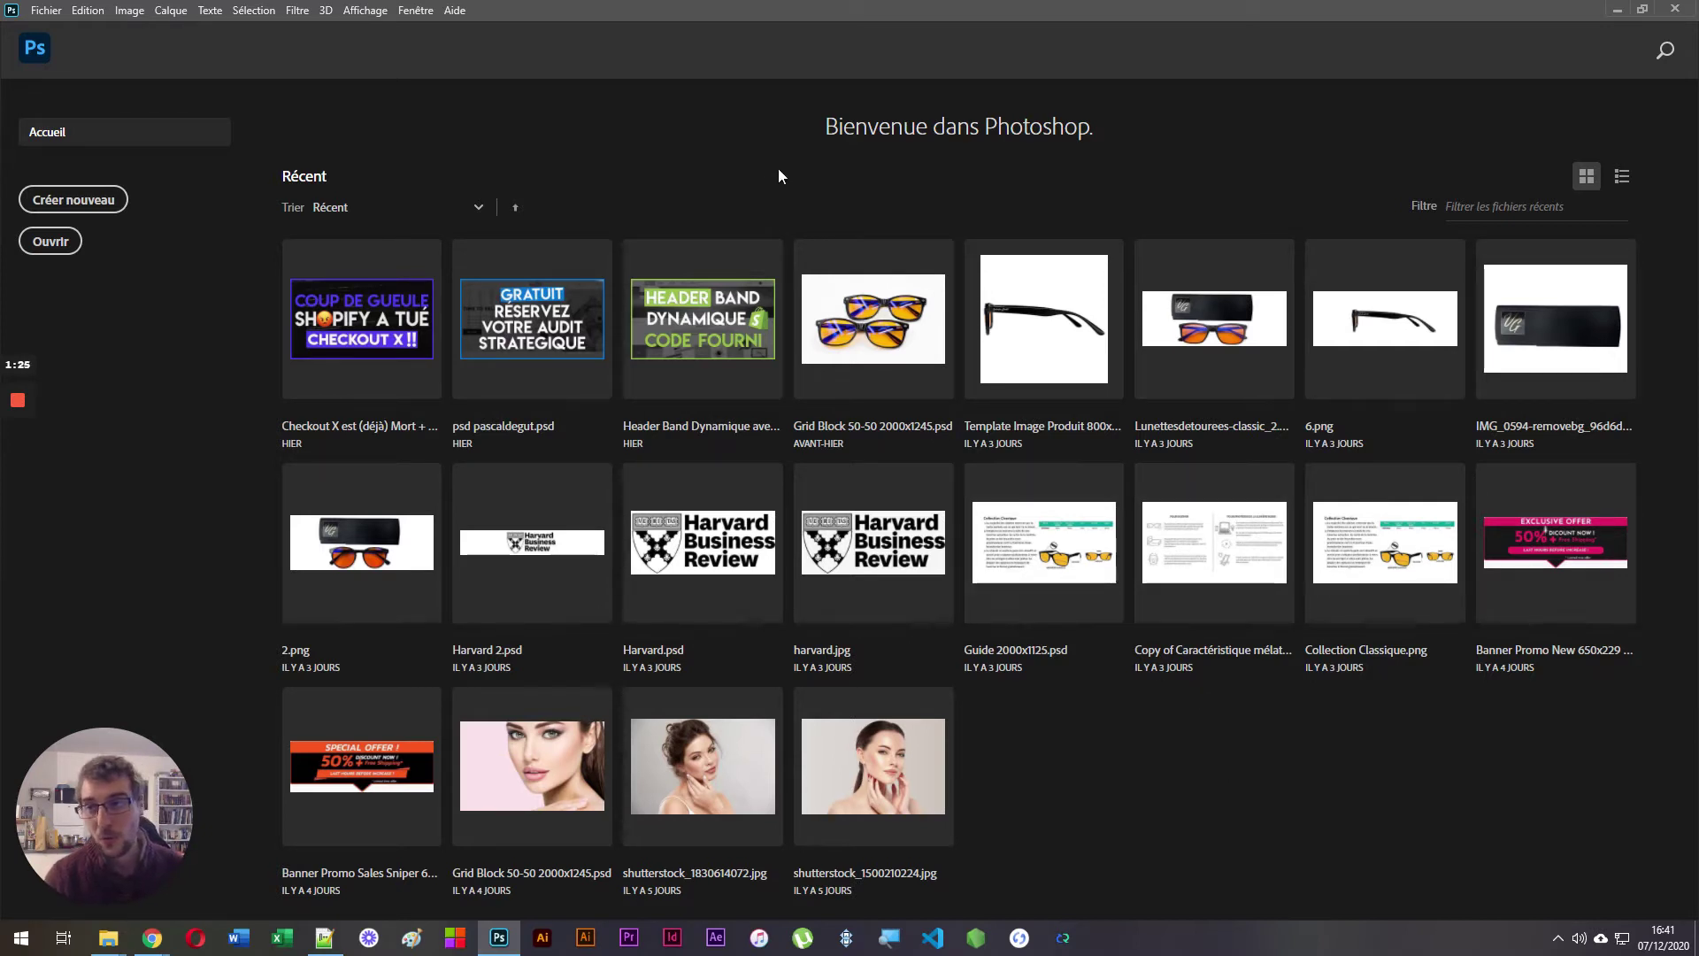
pyautogui.click(86, 11)
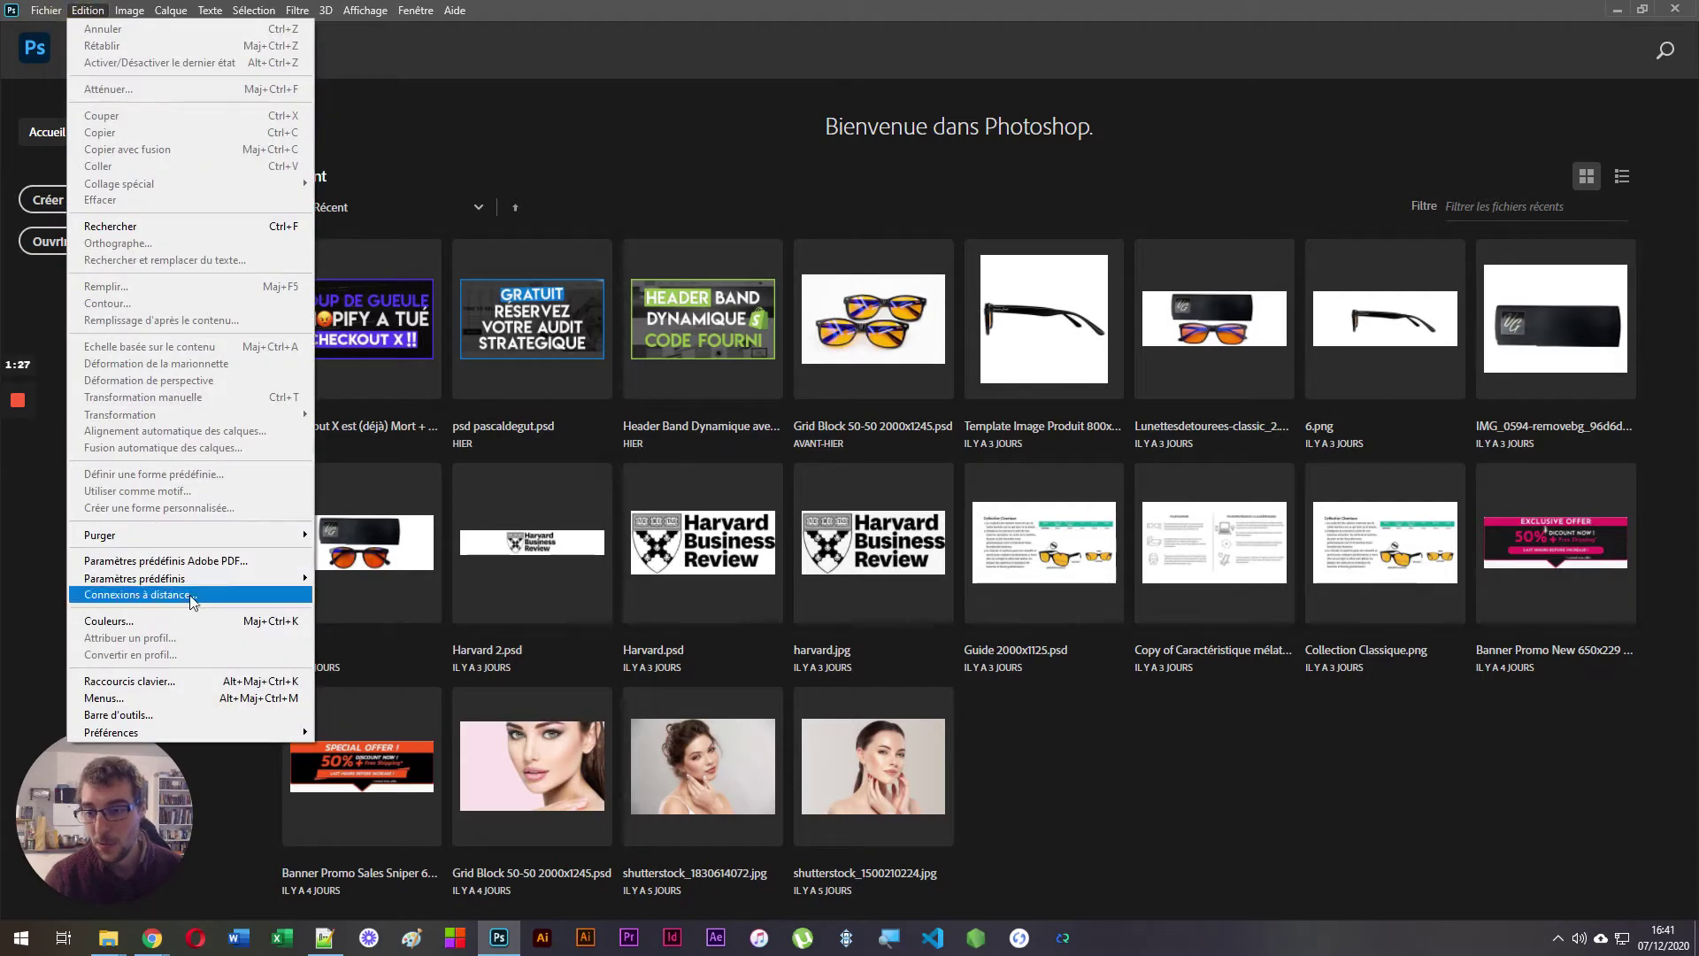
pyautogui.moveTo(242, 727)
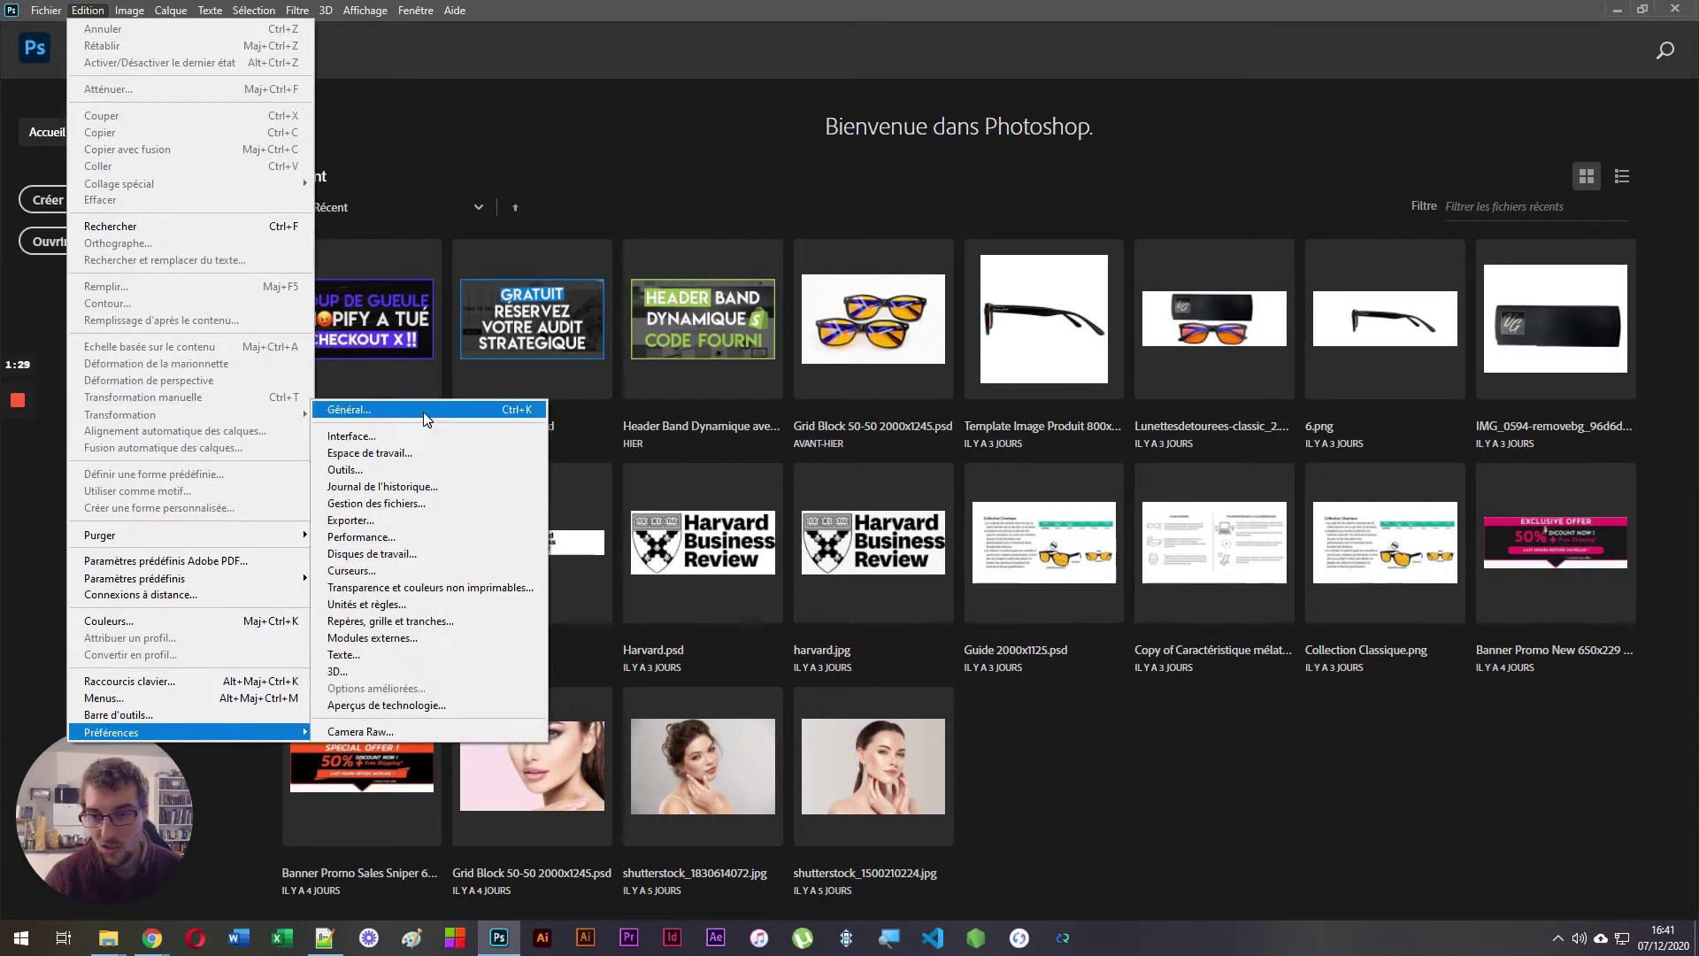
pyautogui.click(521, 413)
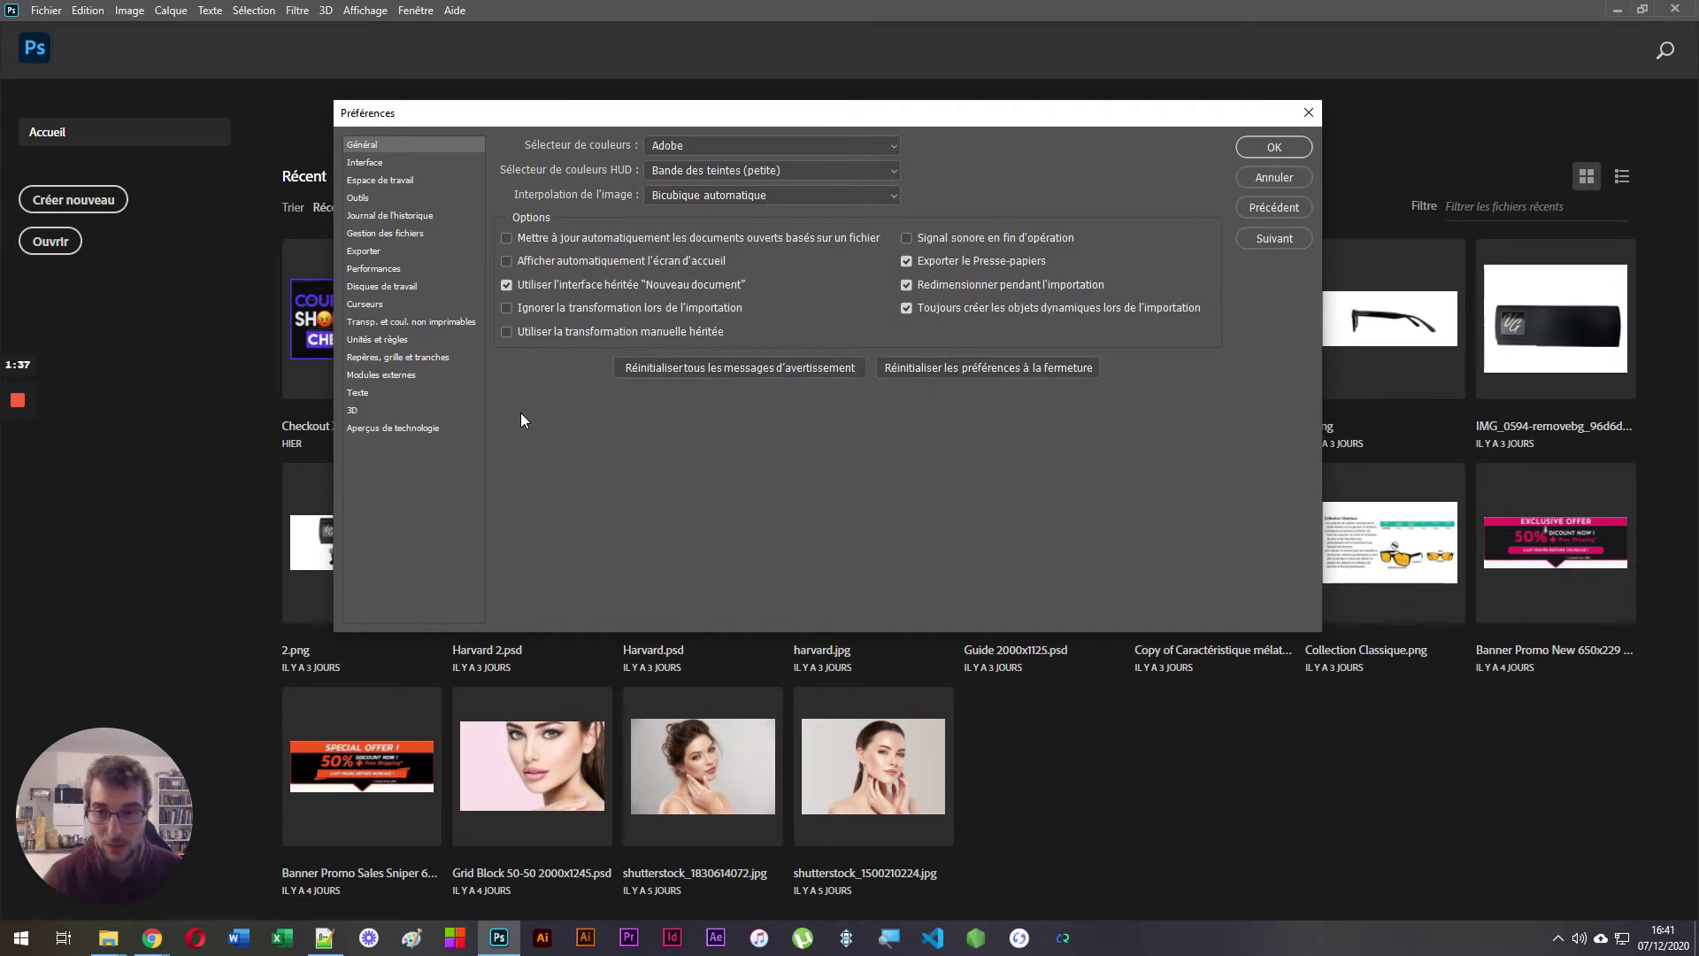
pyautogui.click(360, 144)
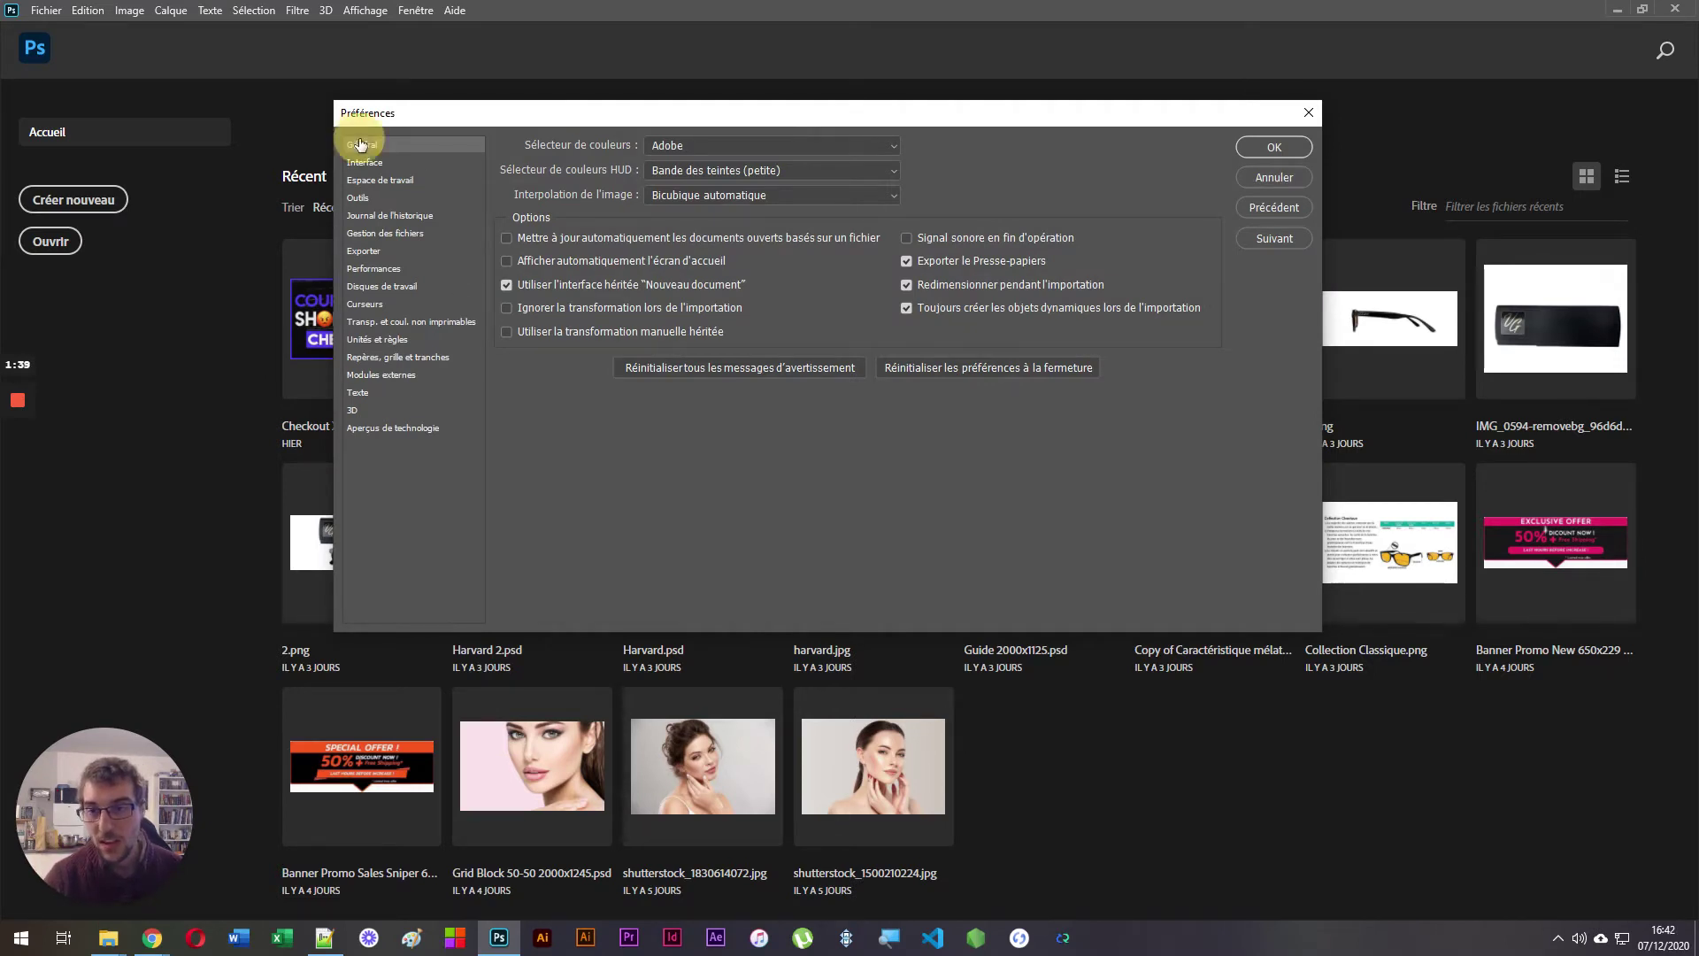
pyautogui.click(508, 260)
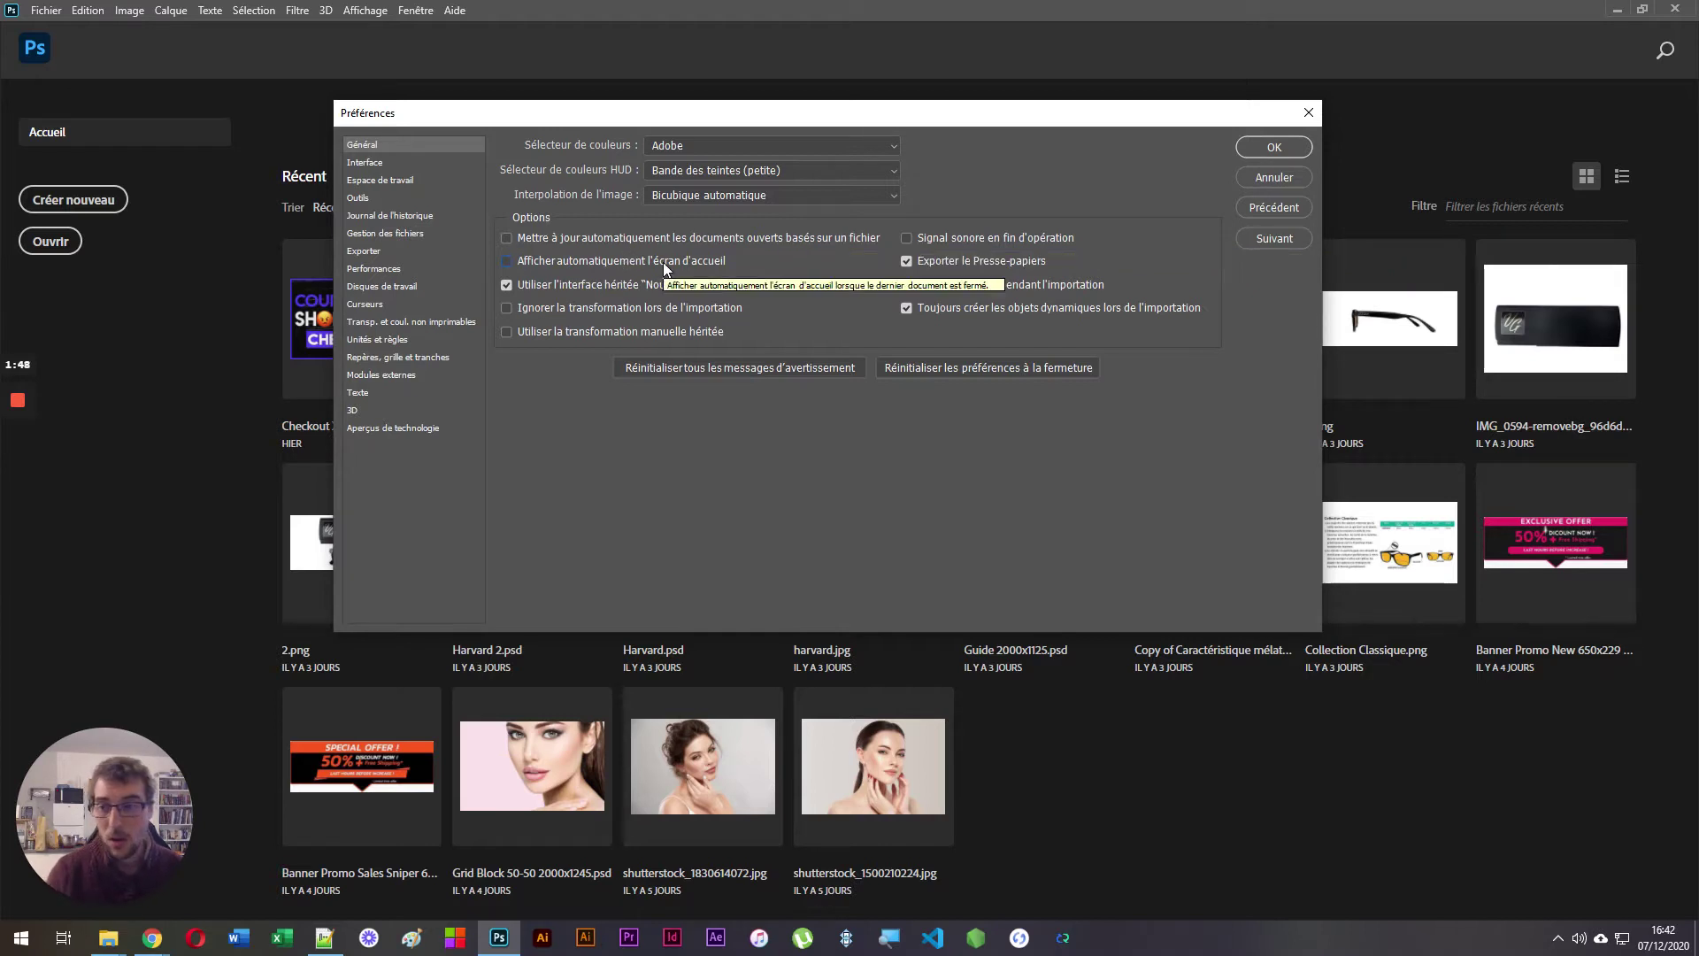
pyautogui.click(1264, 156)
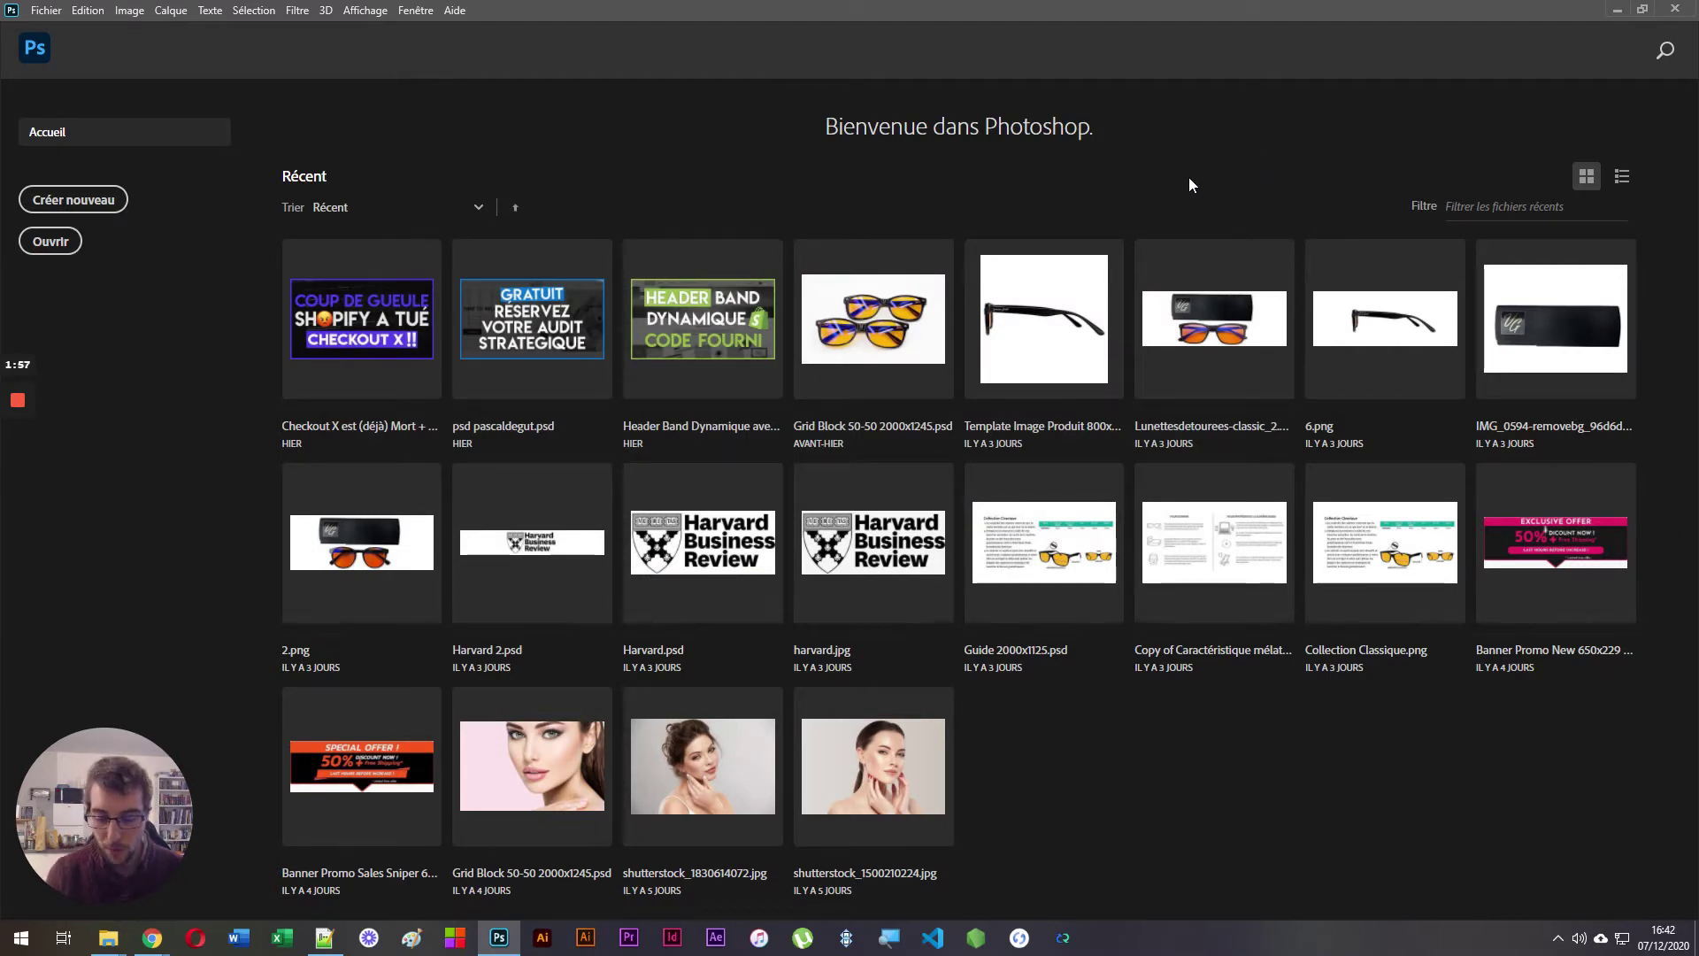
# - Review the name, size and resolution settings in the legacy new document dialog and cancel without creating a document
pyautogui.hotkey('ctrl', 'n')
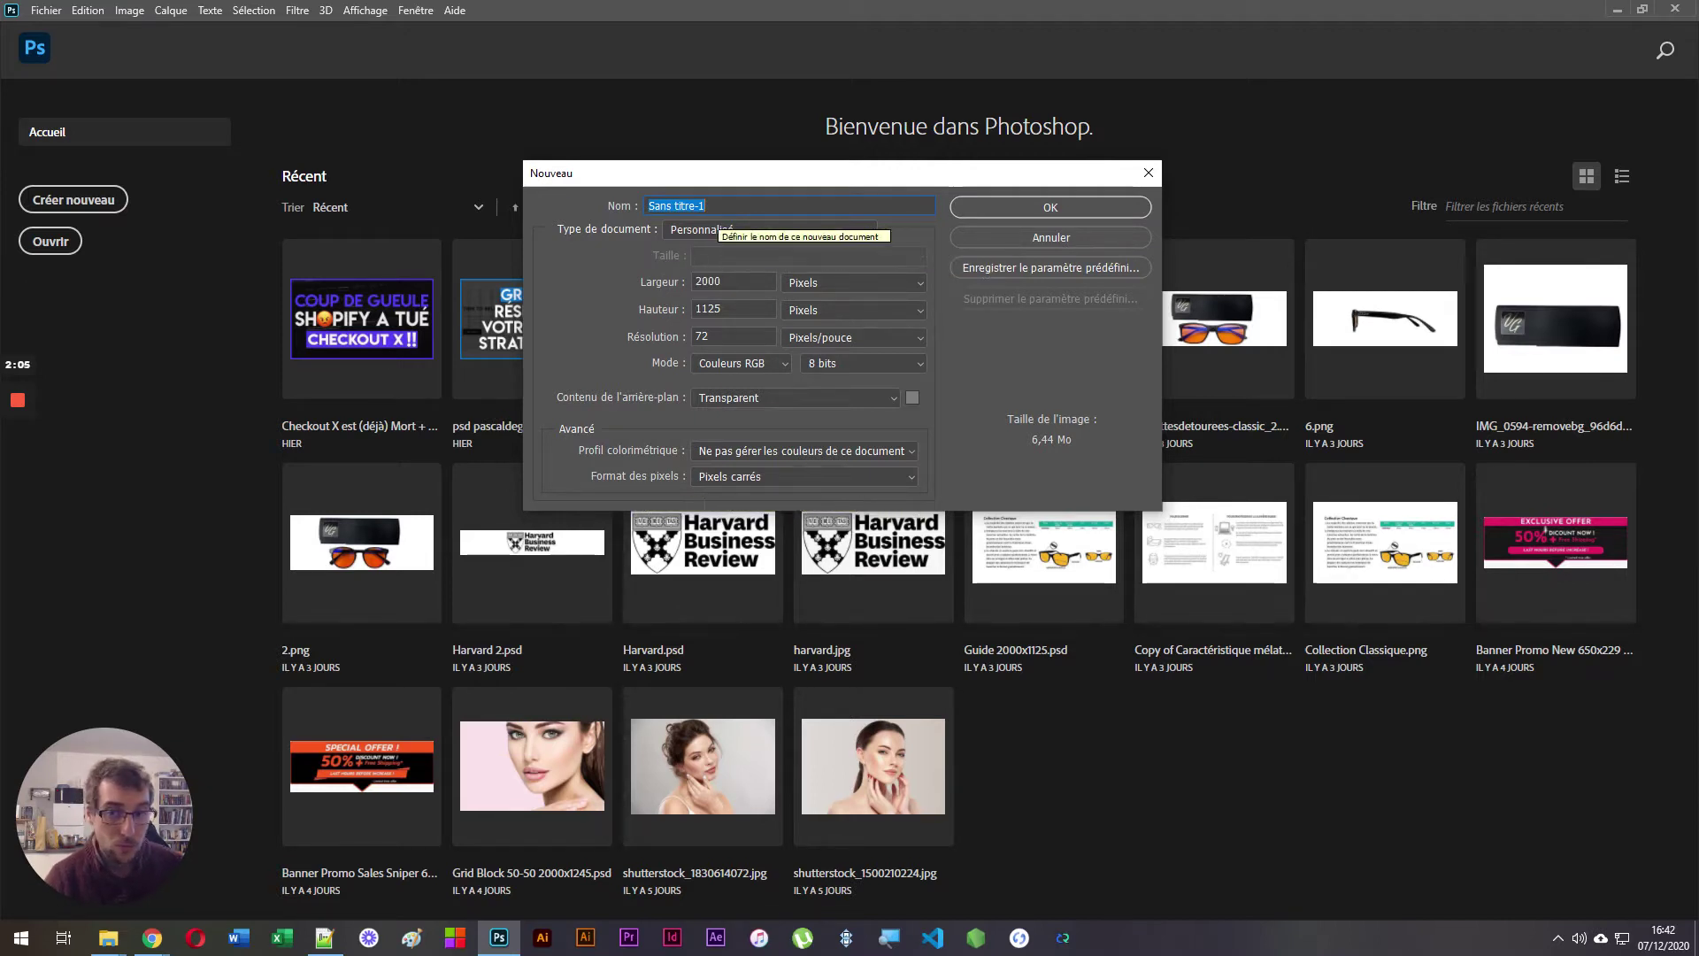
pyautogui.press('BackSpace')
pyautogui.hotkey('ctrl', 'z')
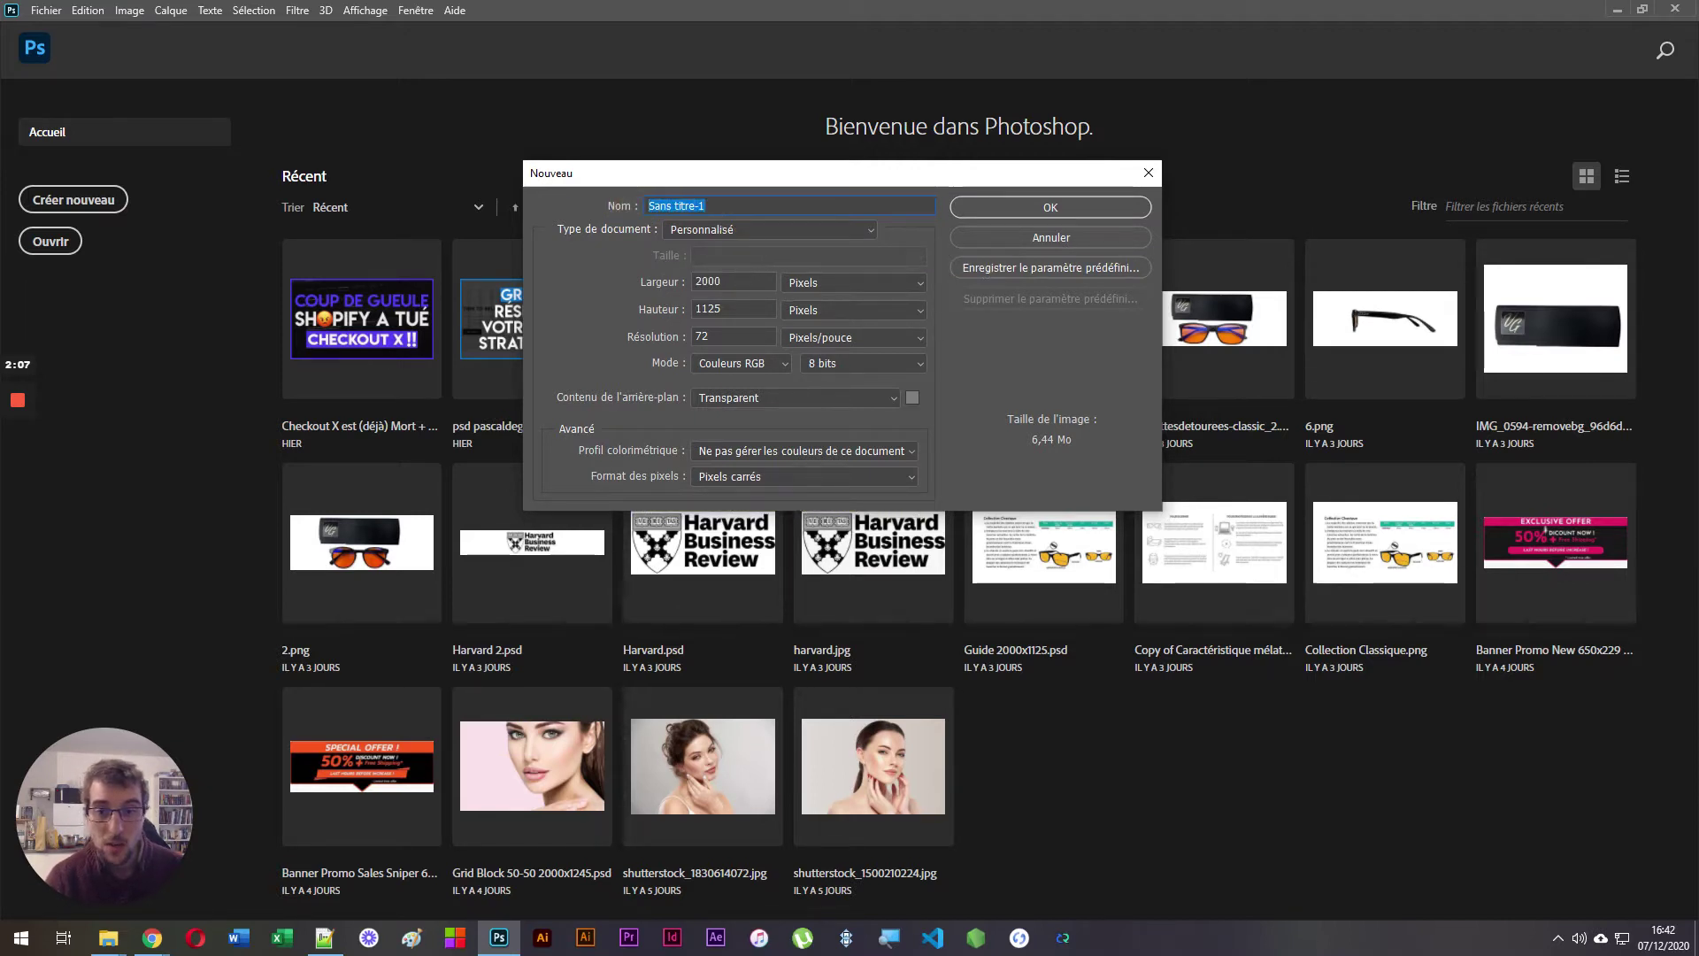
pyautogui.click(648, 333)
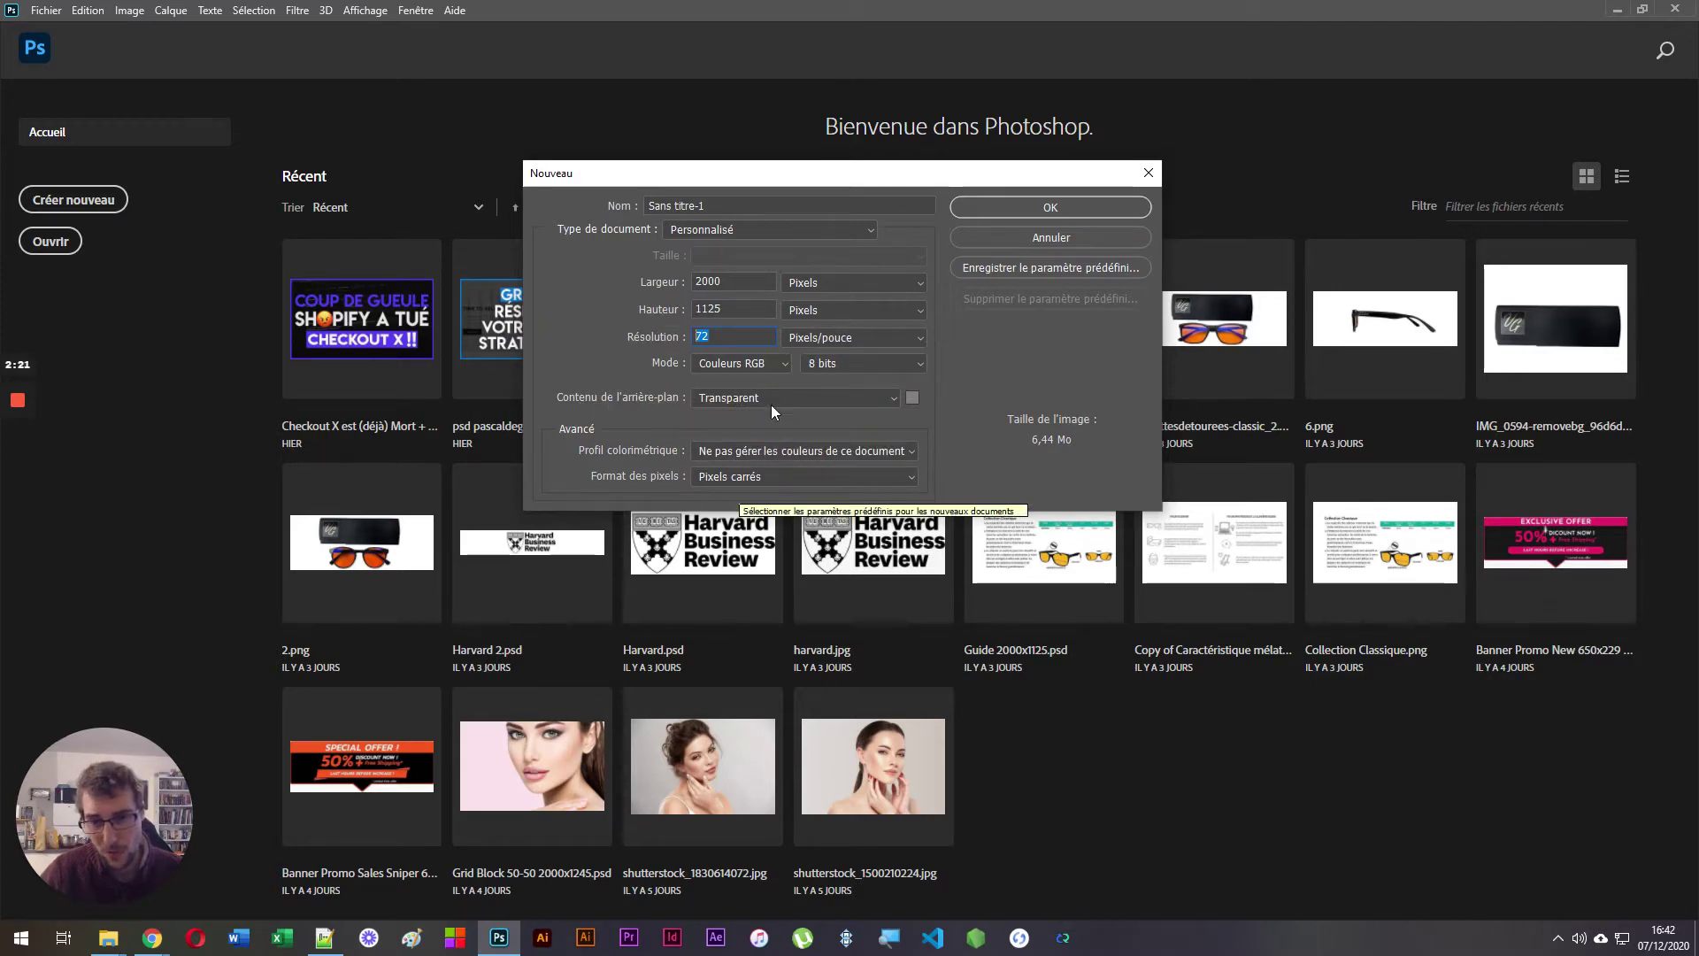
pyautogui.click(1048, 236)
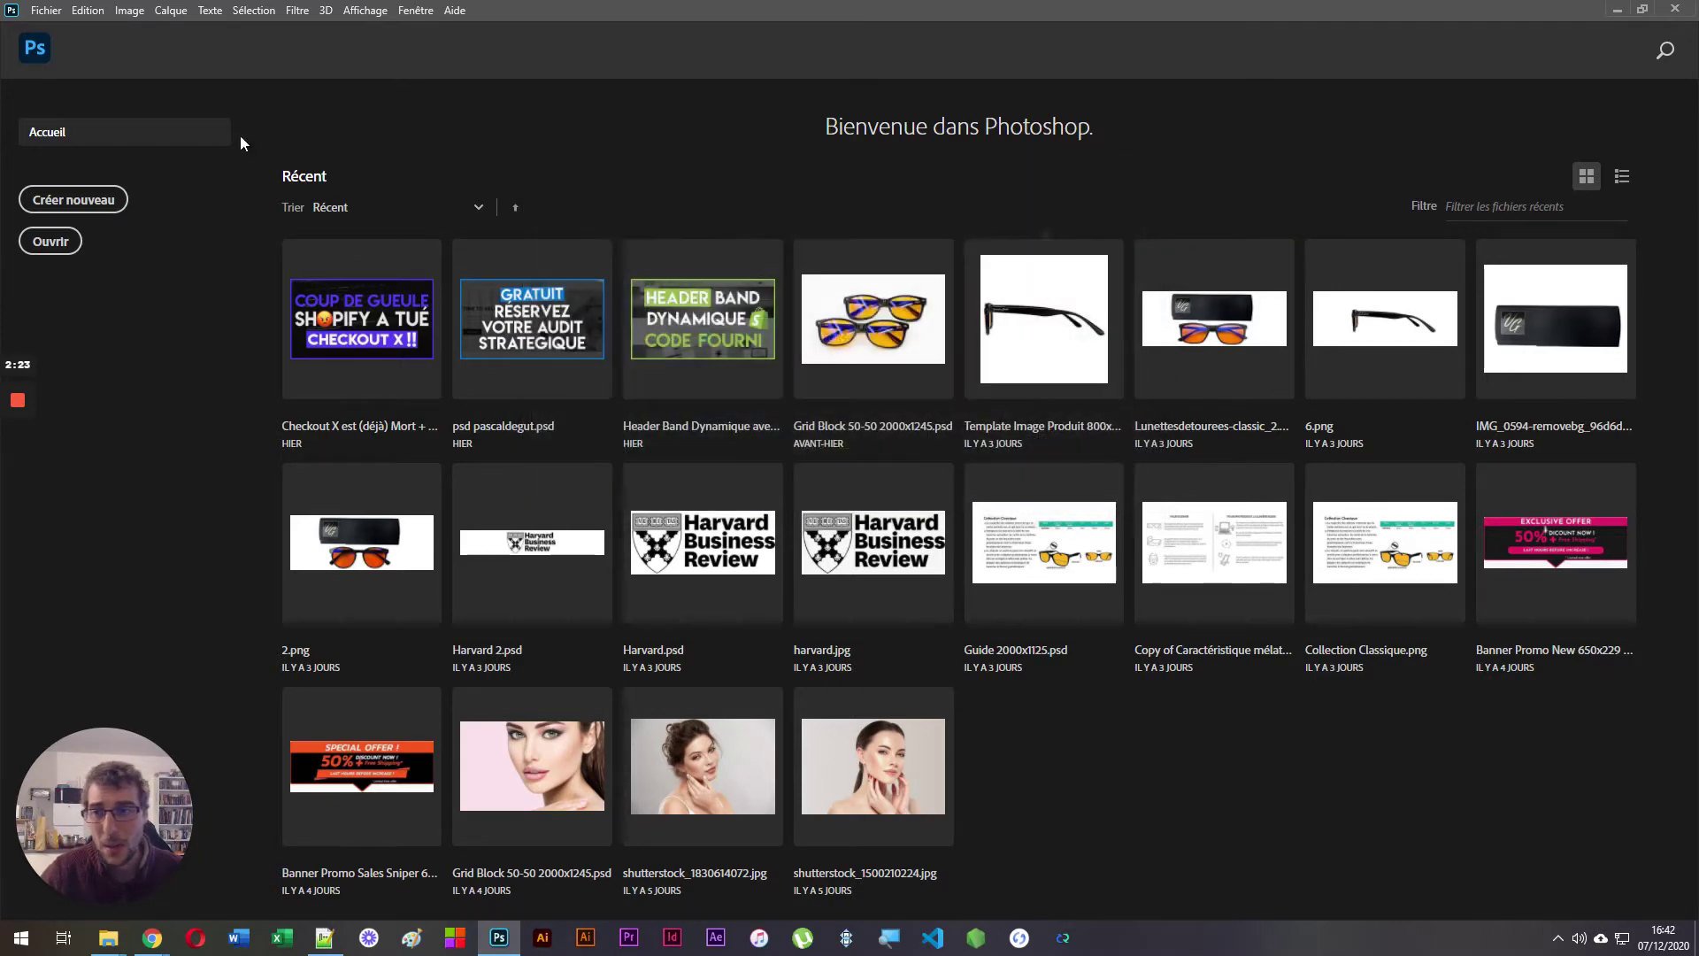
# - Turn off the legacy "Nouveau document" interface in the general preferences
pyautogui.click(87, 10)
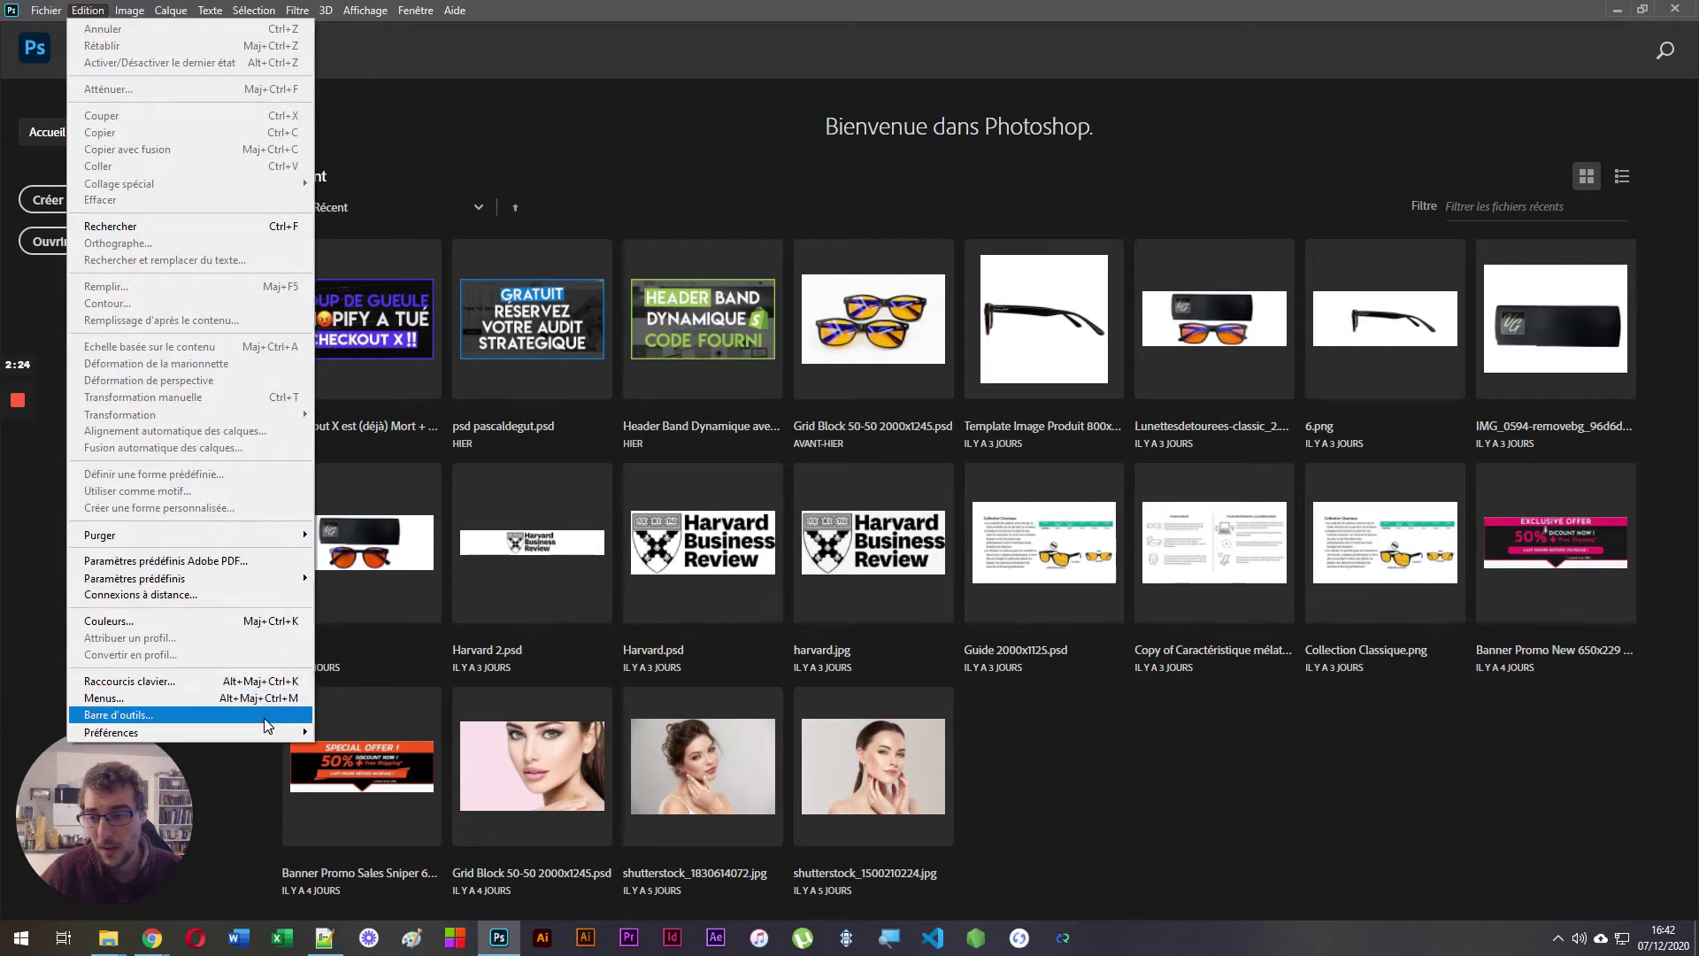
pyautogui.click(812, 4)
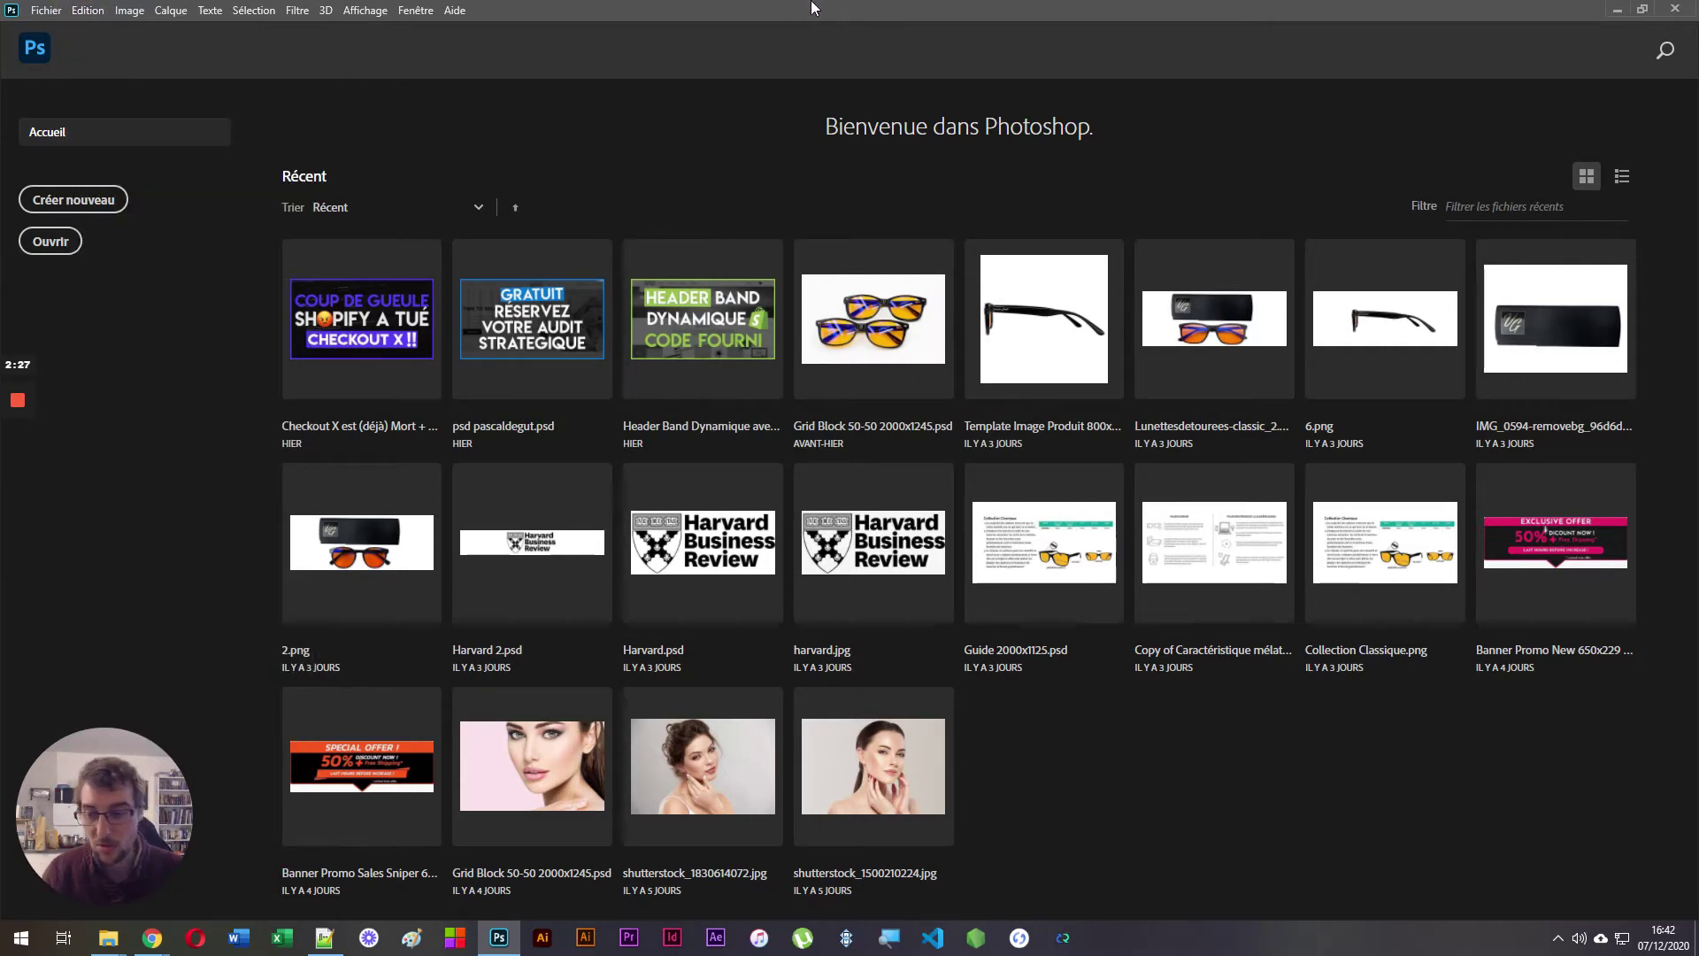
pyautogui.hotkey('ctrl', 'k')
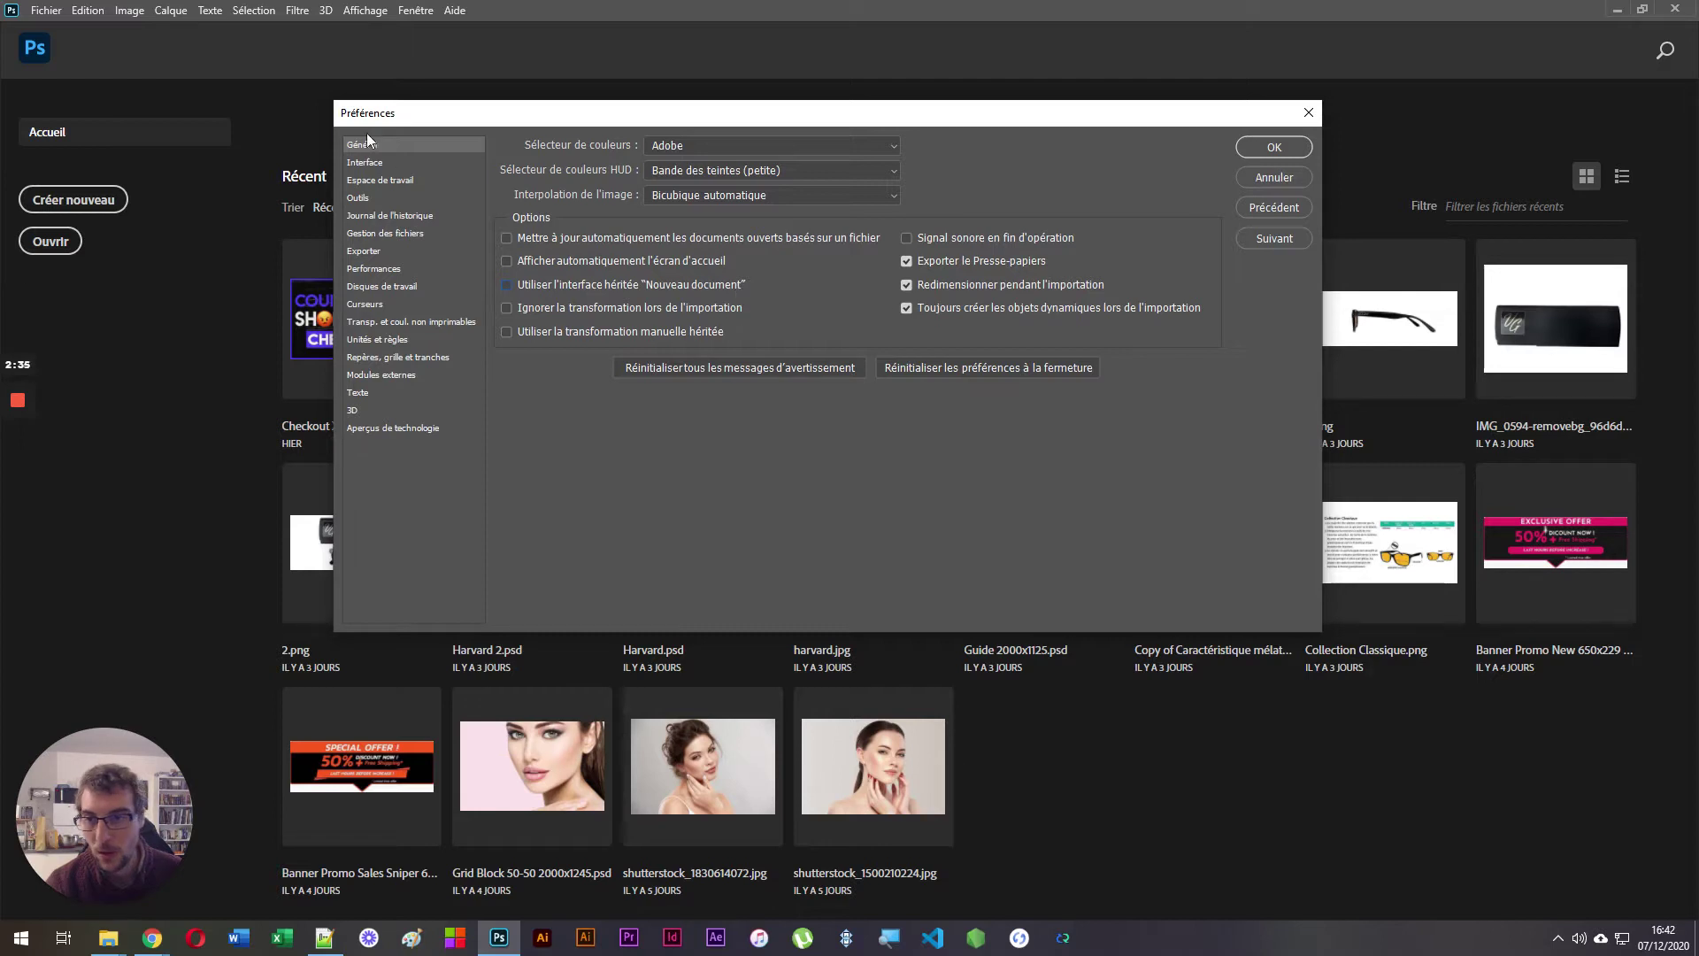
pyautogui.click(1279, 151)
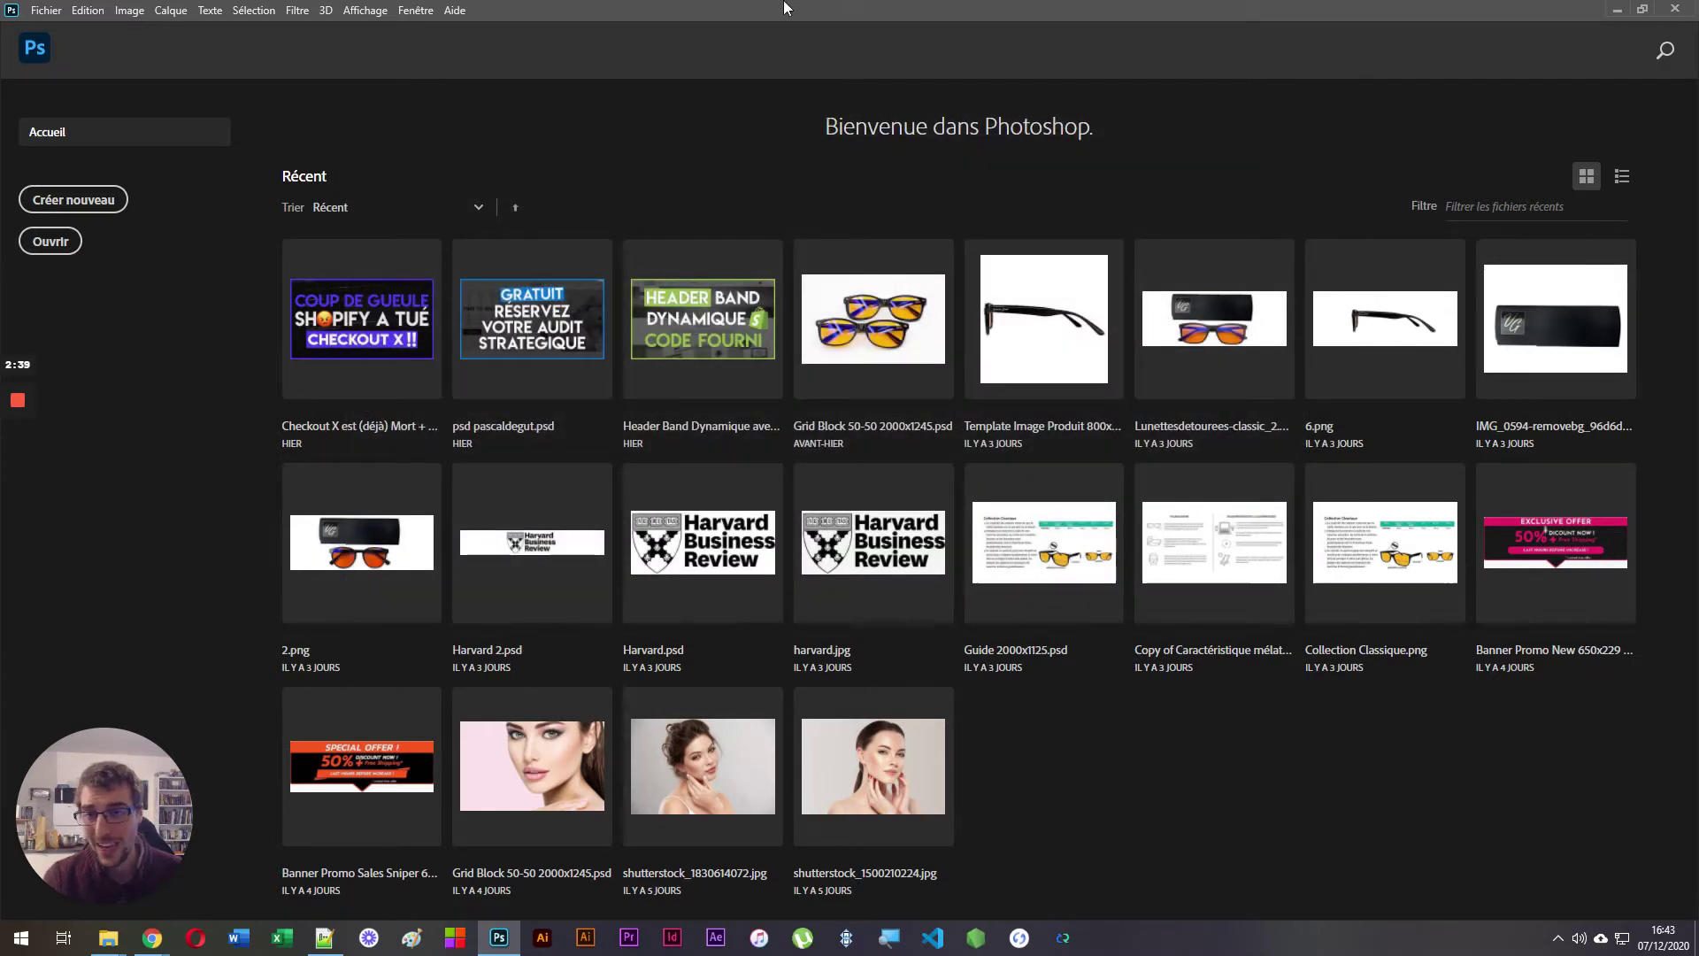
# - Examine the recent, photo, print, illustration and web presets in the modern new document window, and close it without creating a document
pyautogui.click(35, 12)
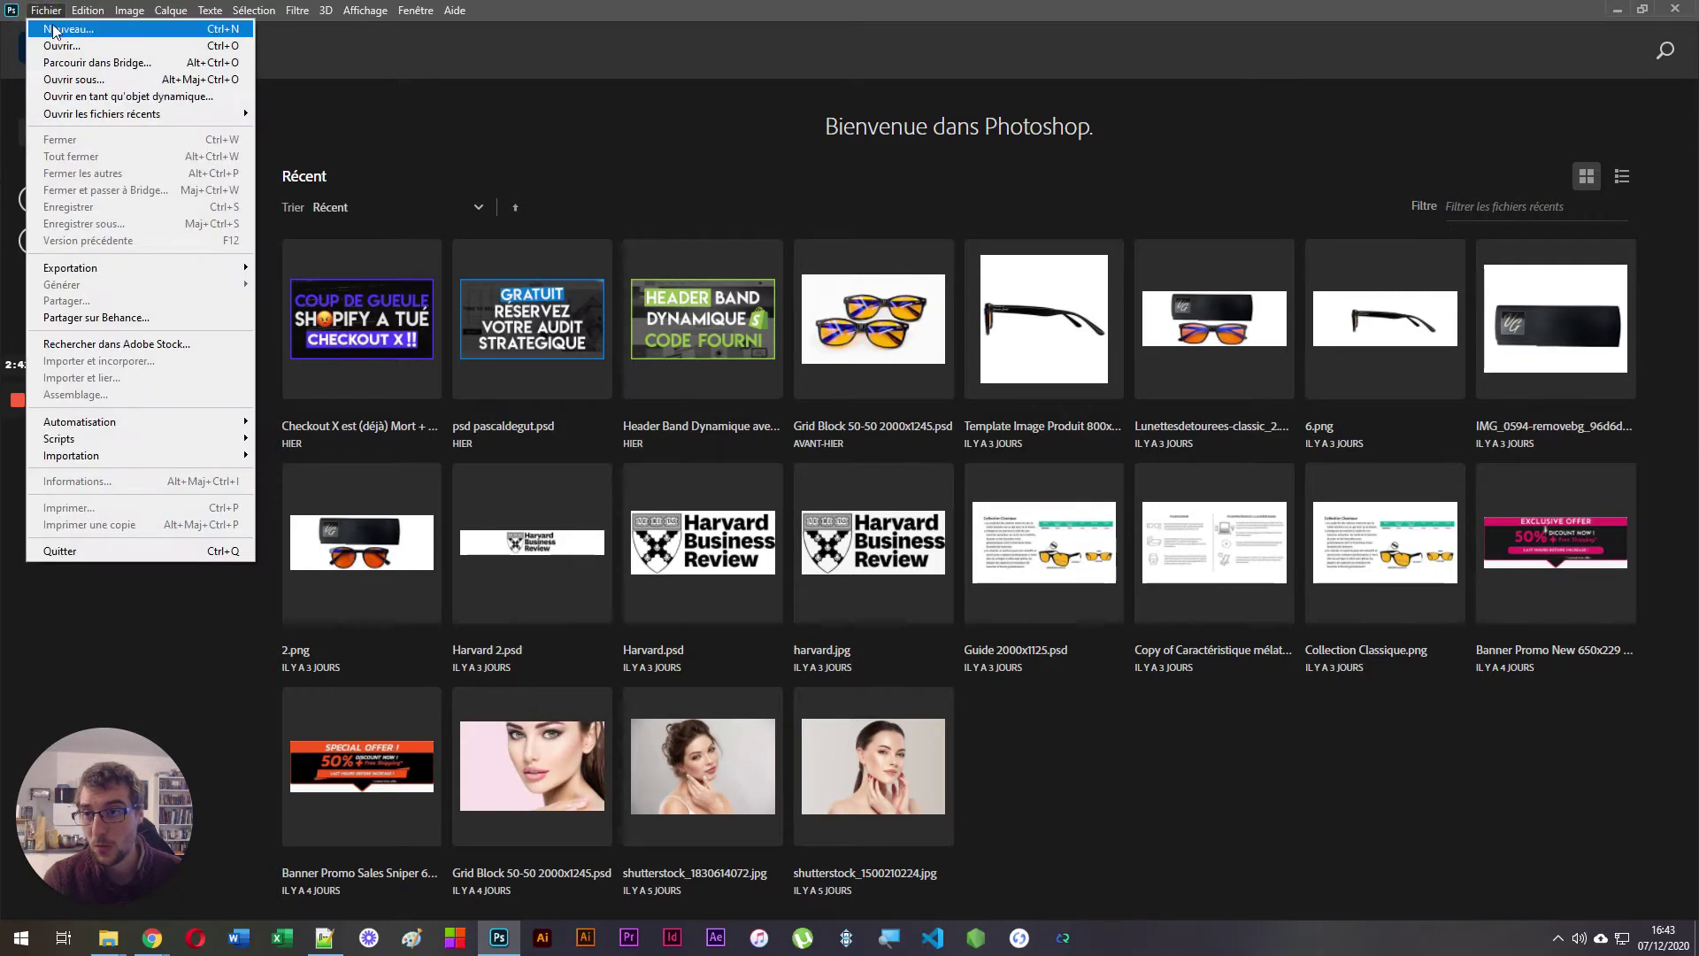
pyautogui.click(46, 9)
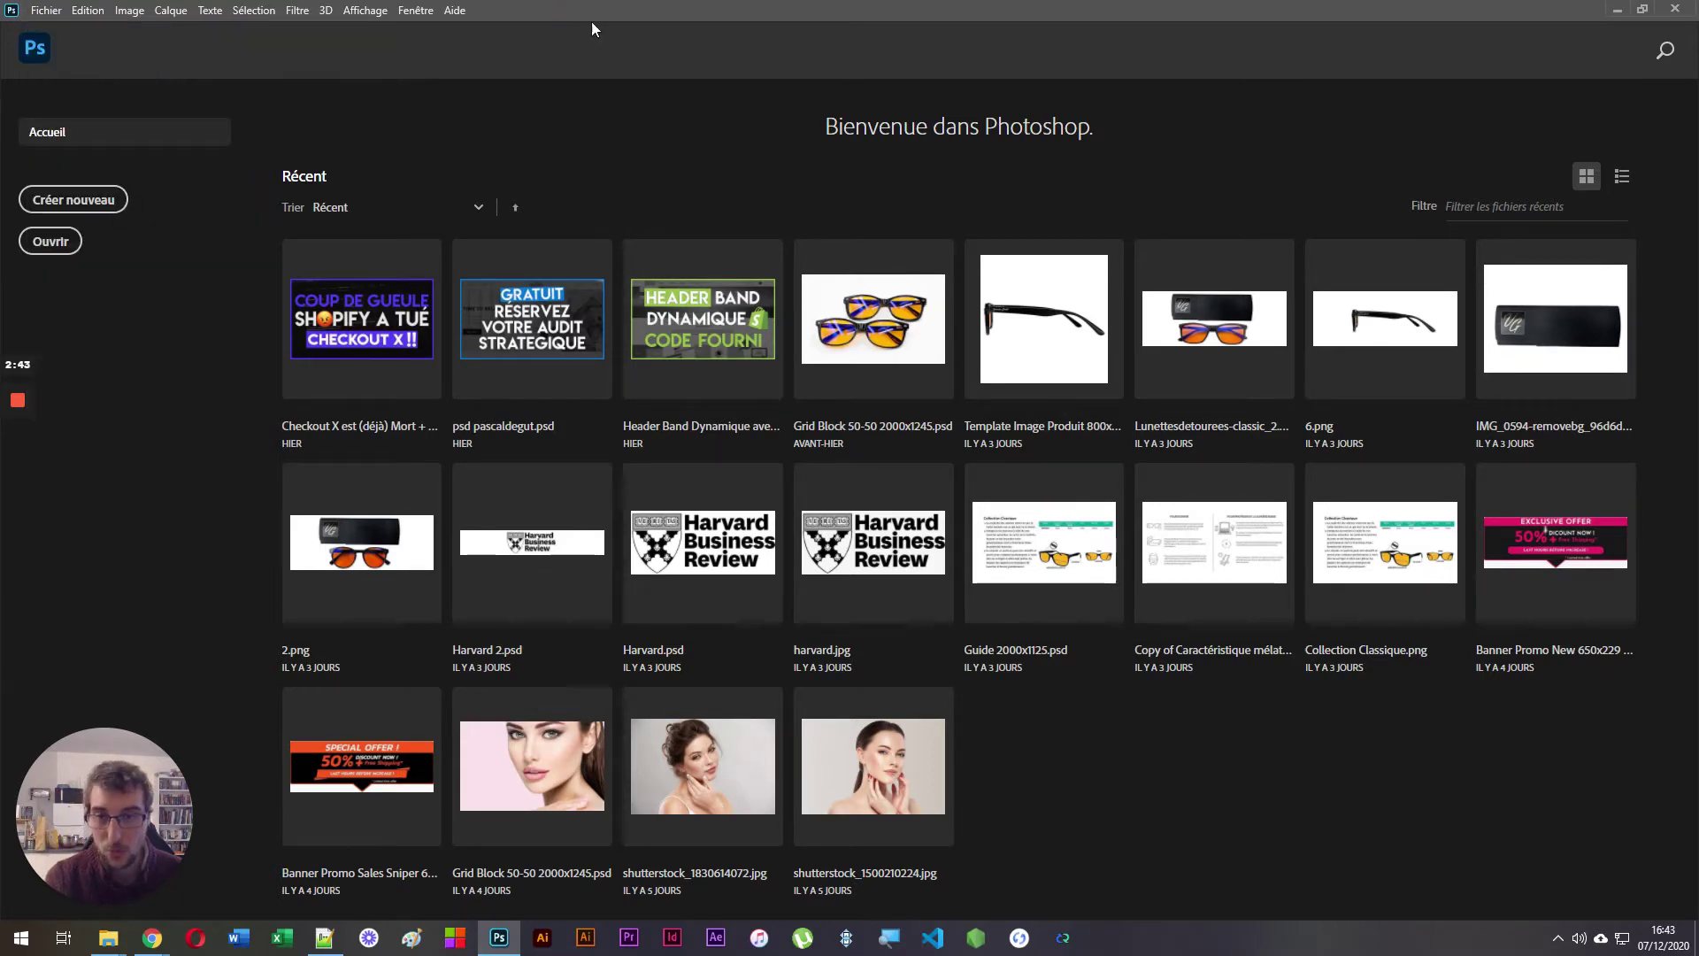
pyautogui.hotkey('ctrl', 'n')
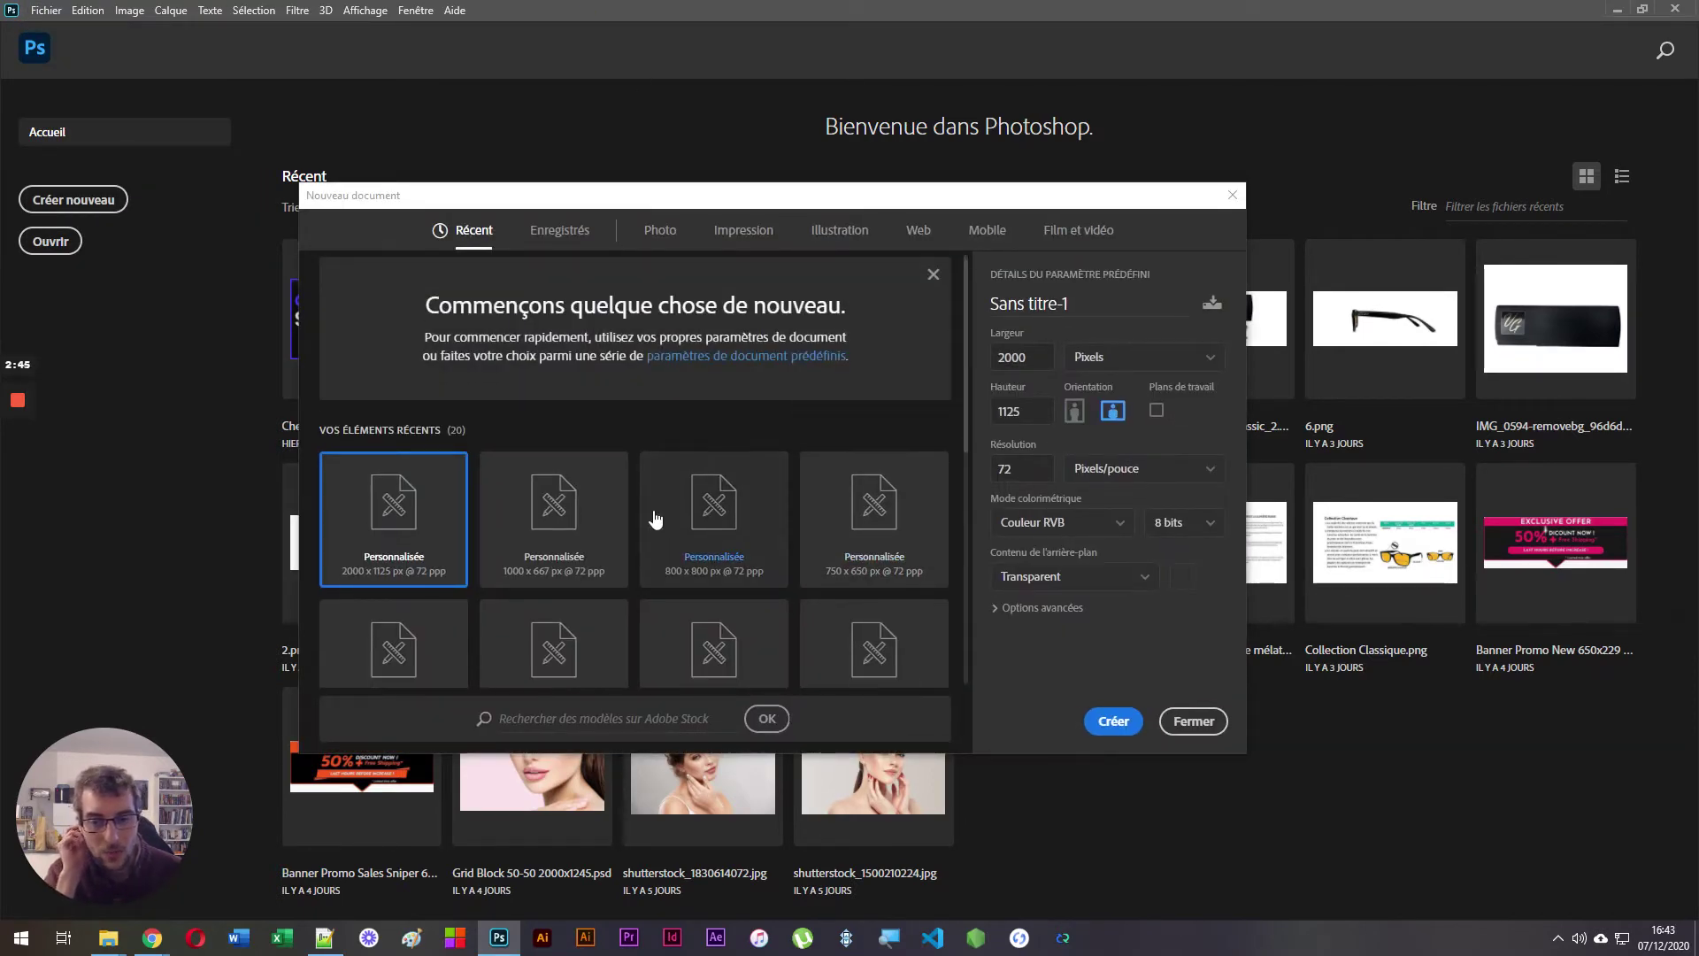
pyautogui.scroll(-6, 656, 520)
pyautogui.scroll(6, 709, 520)
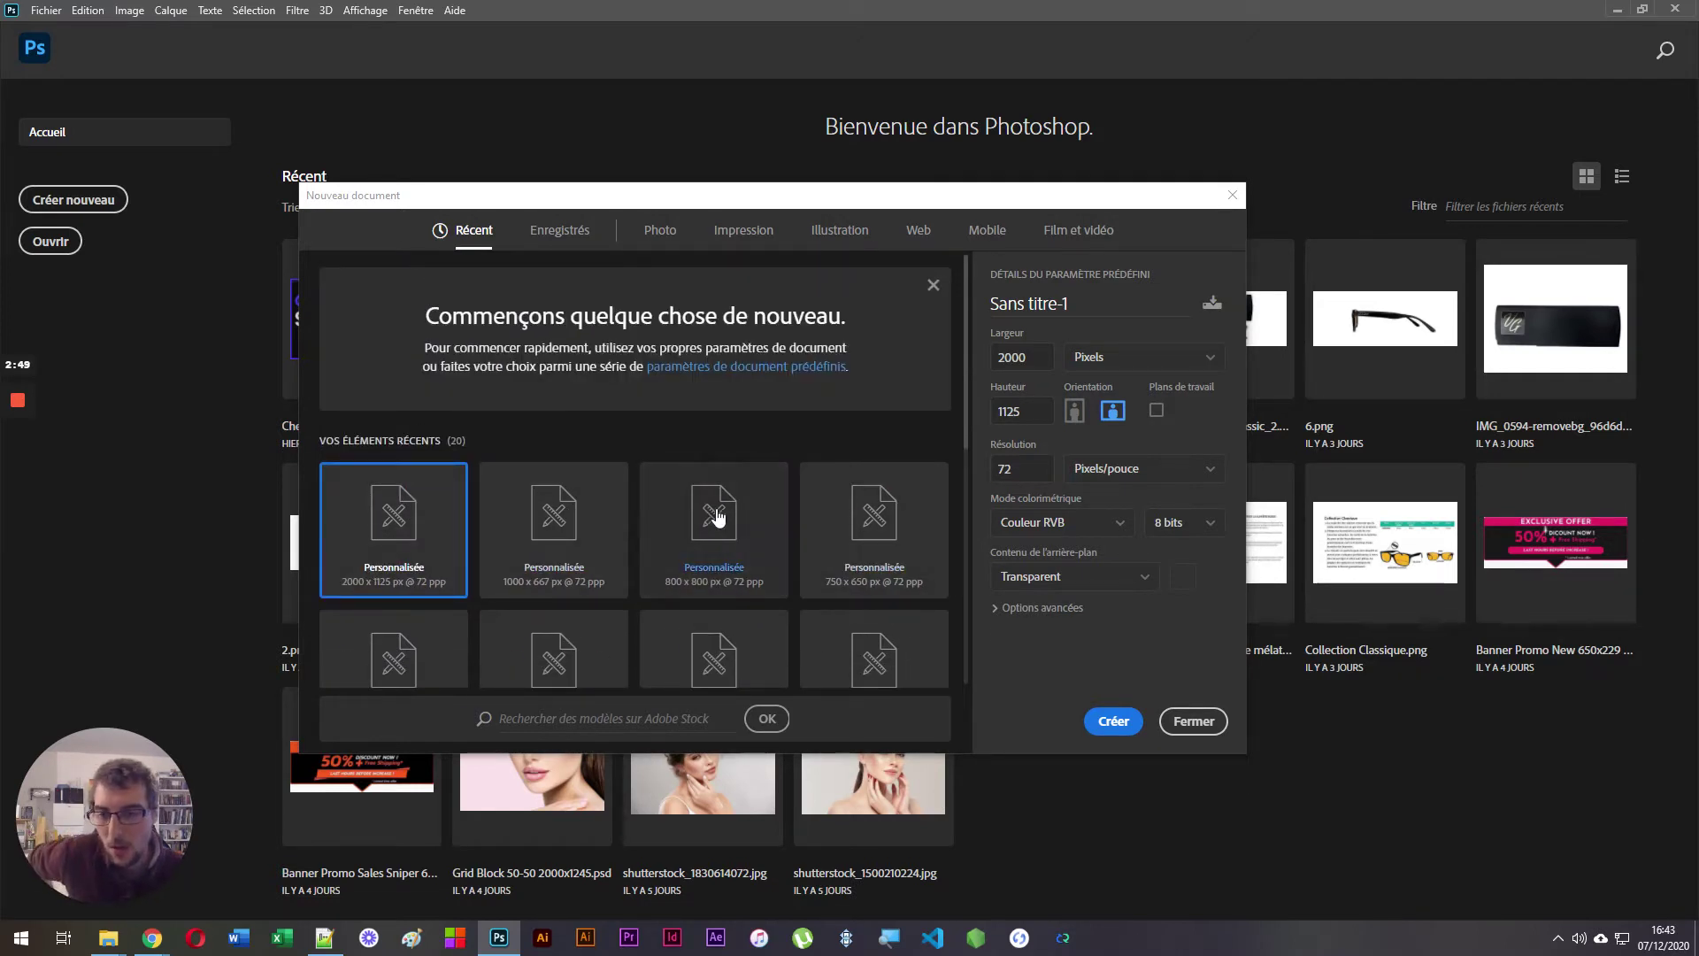
pyautogui.scroll(-1, 717, 518)
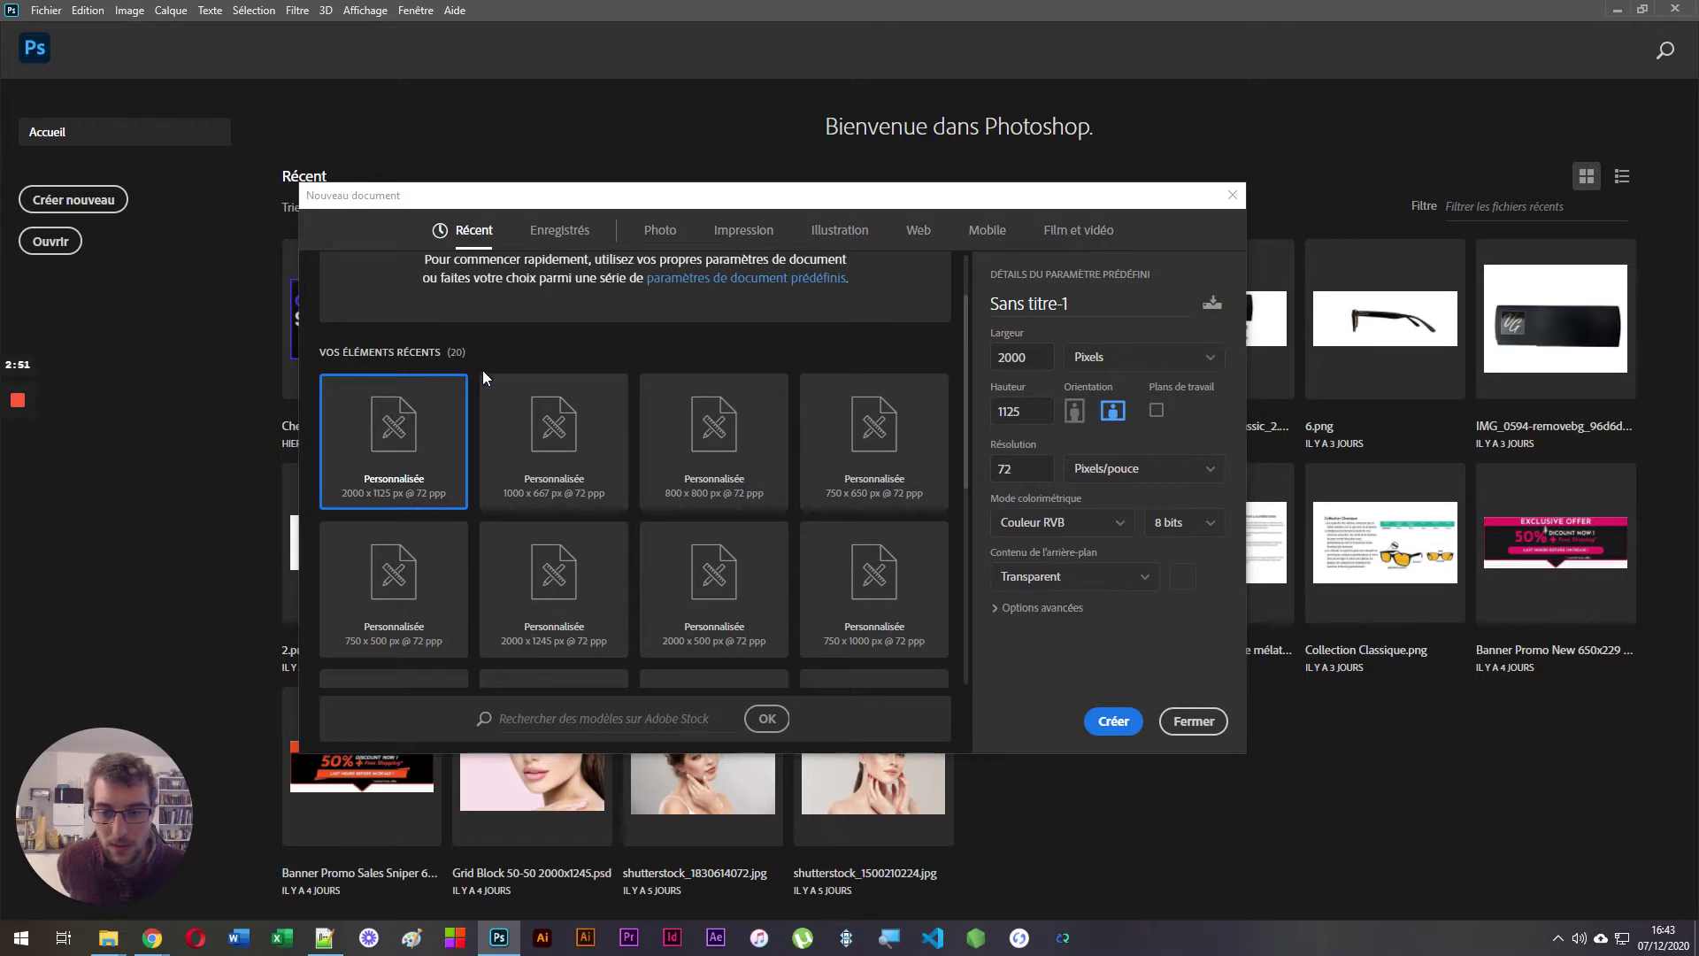
pyautogui.scroll(1, 483, 378)
pyautogui.click(660, 230)
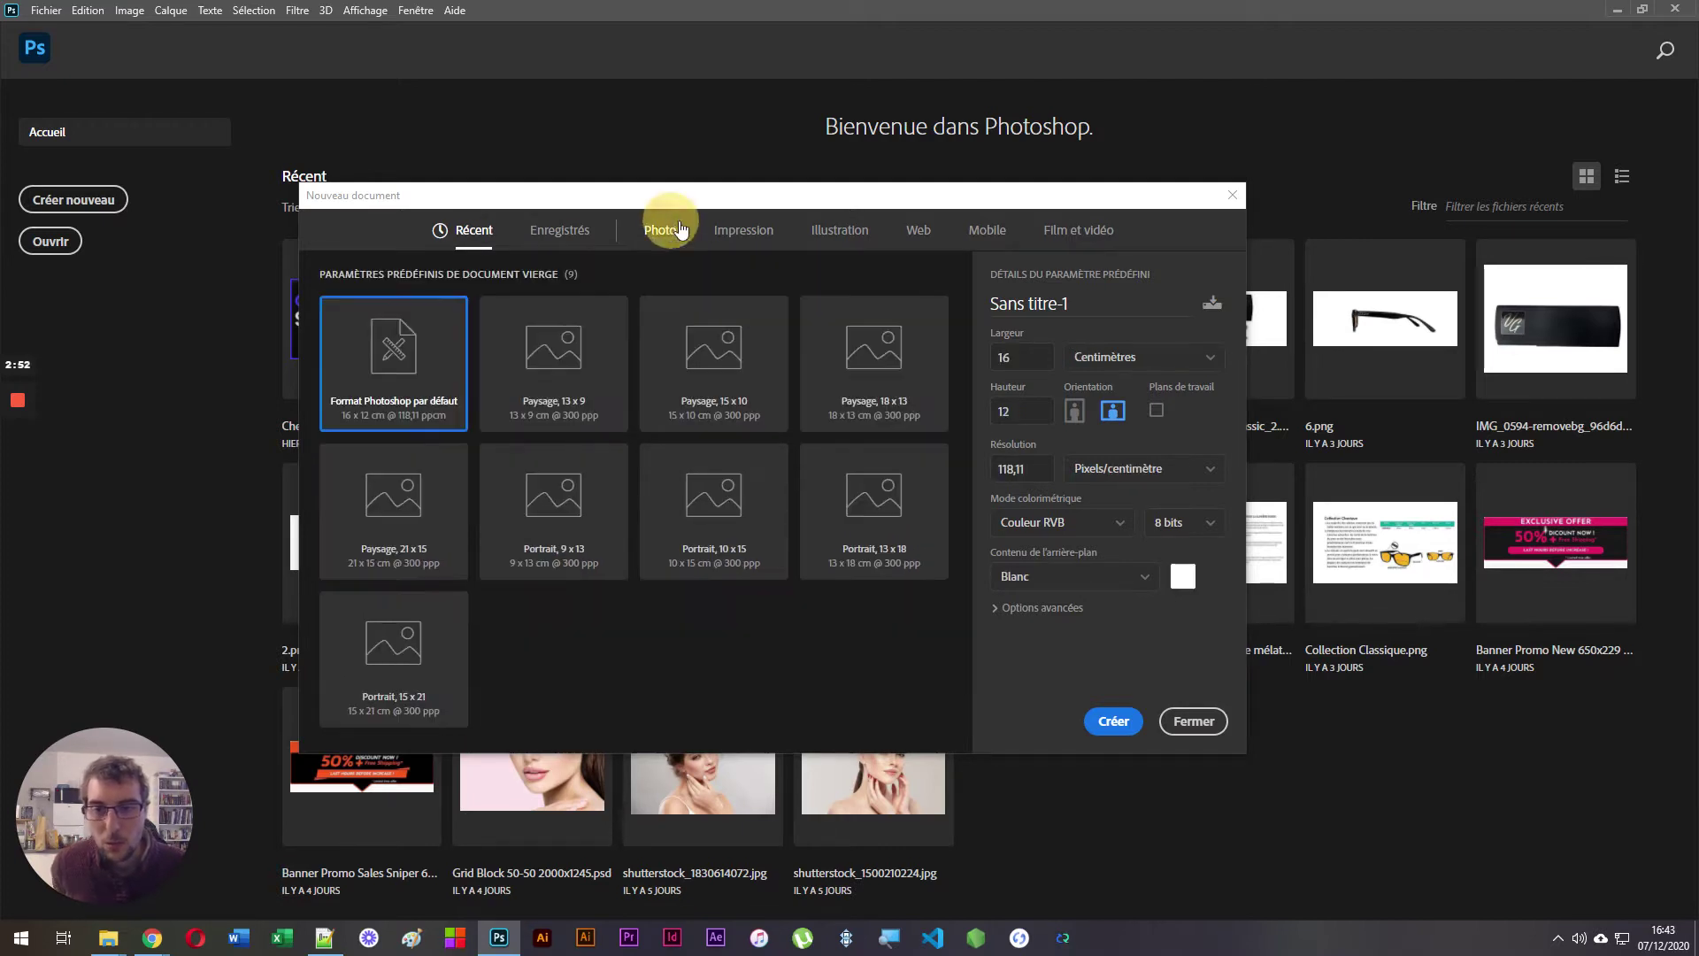
pyautogui.click(726, 234)
pyautogui.click(840, 232)
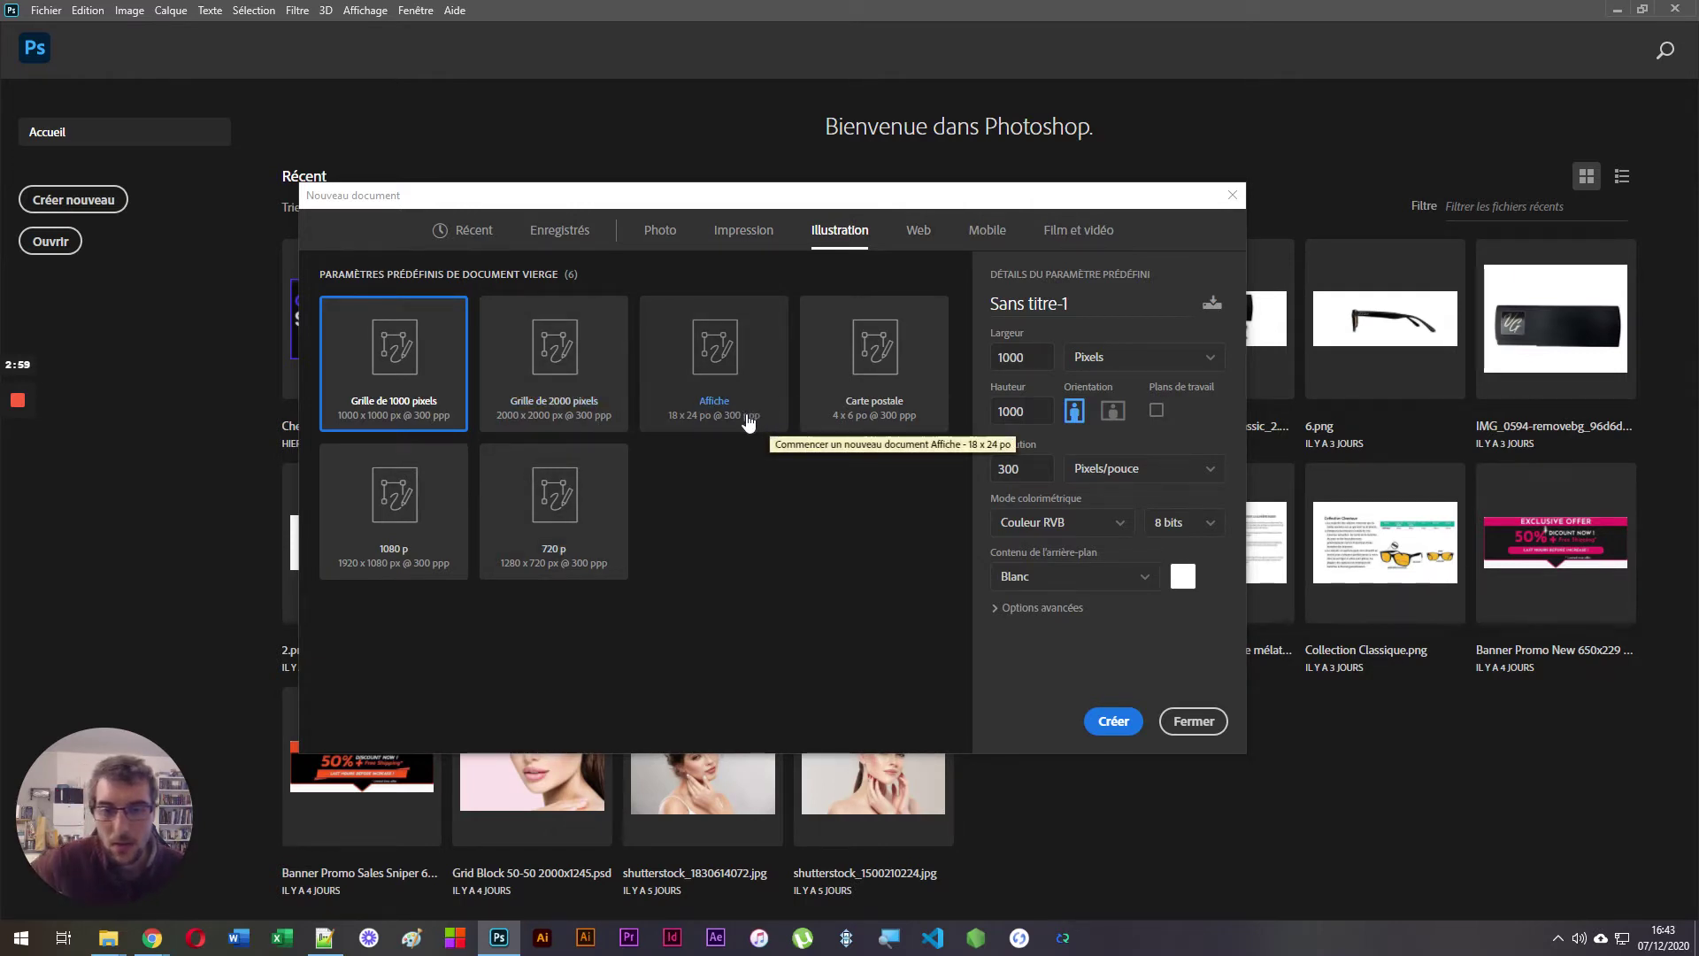
pyautogui.click(657, 231)
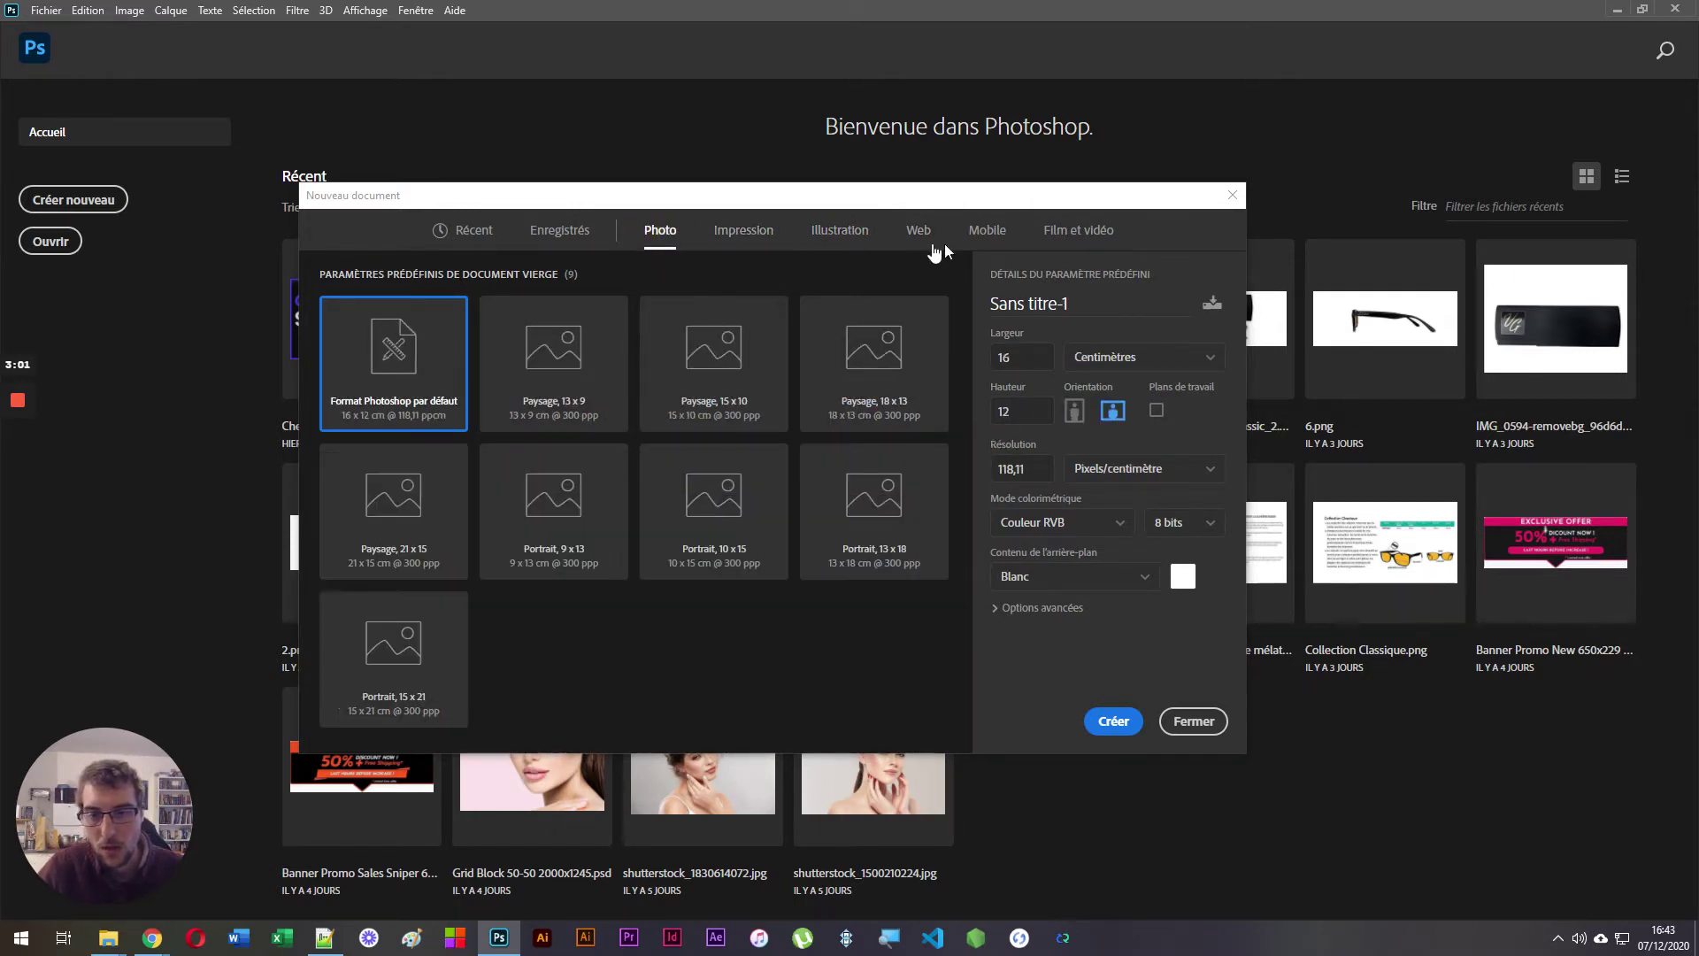
pyautogui.click(912, 228)
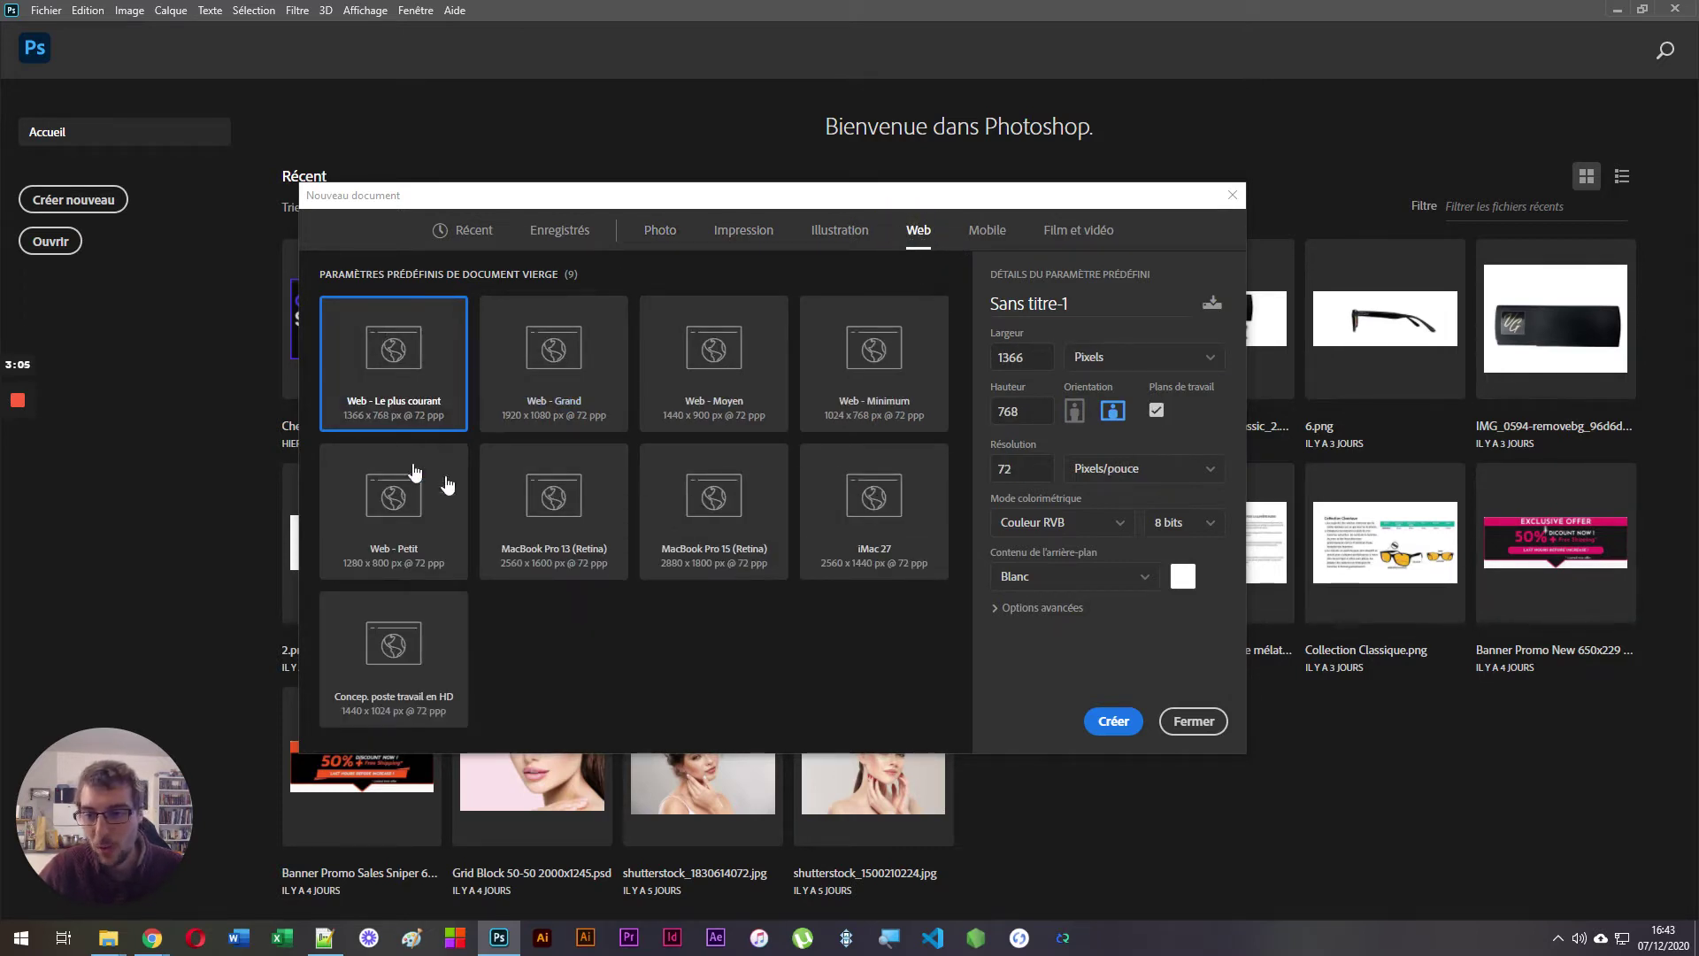
pyautogui.click(475, 237)
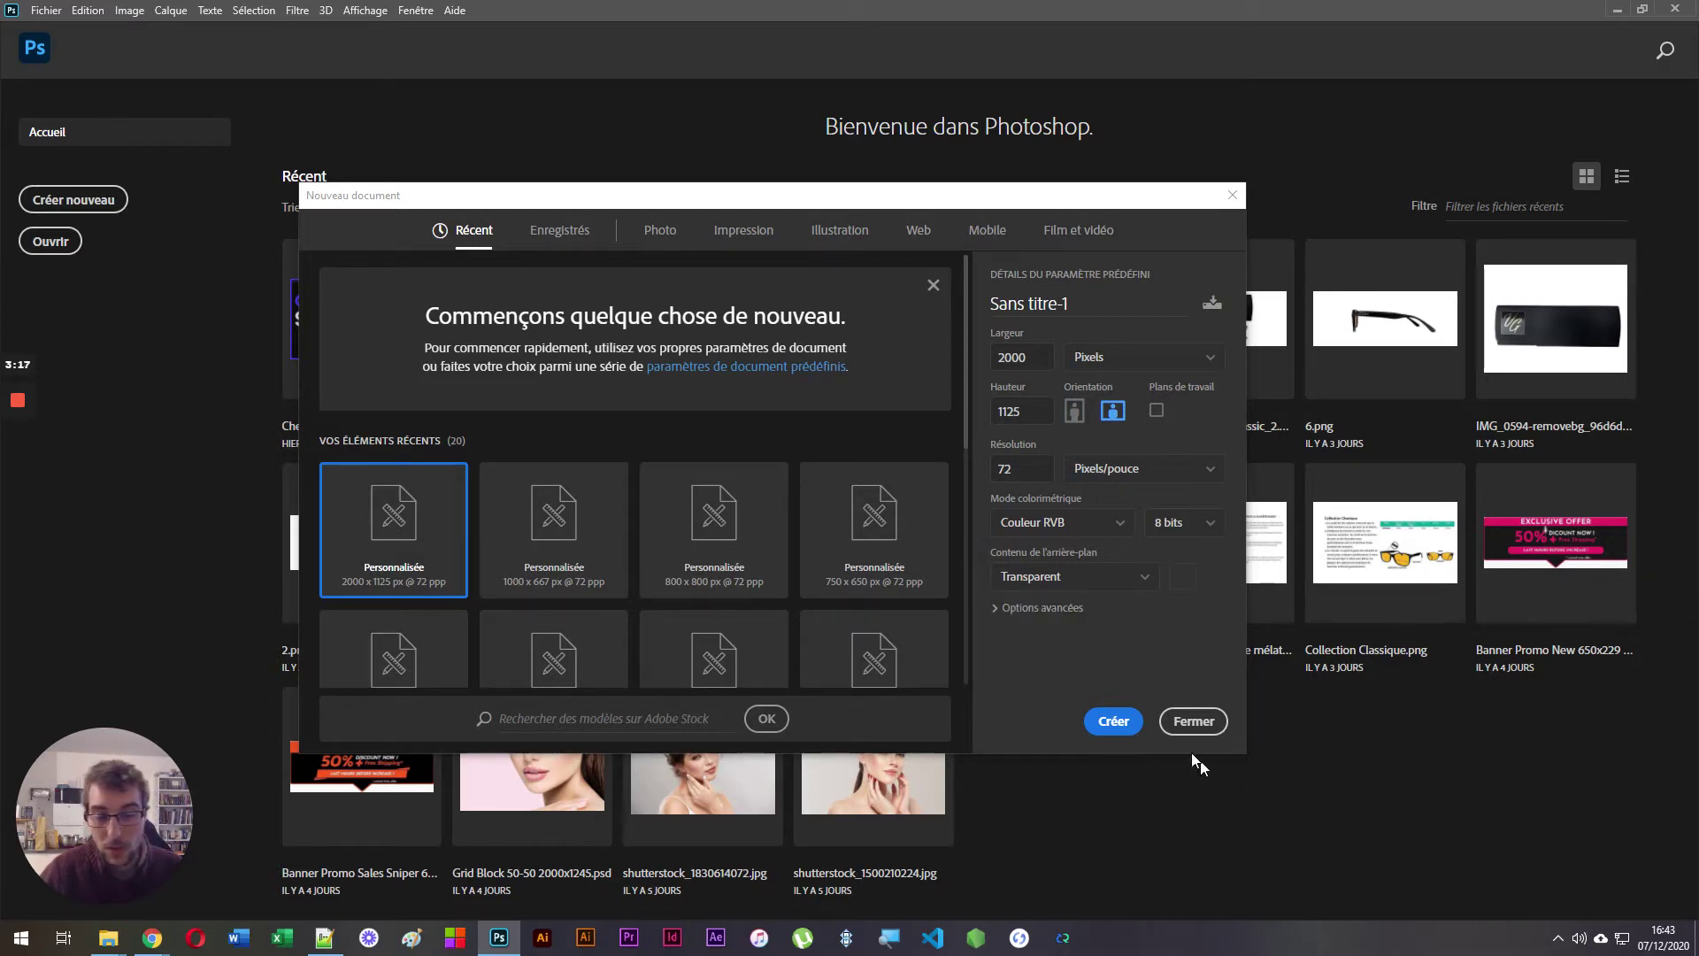
pyautogui.click(1195, 721)
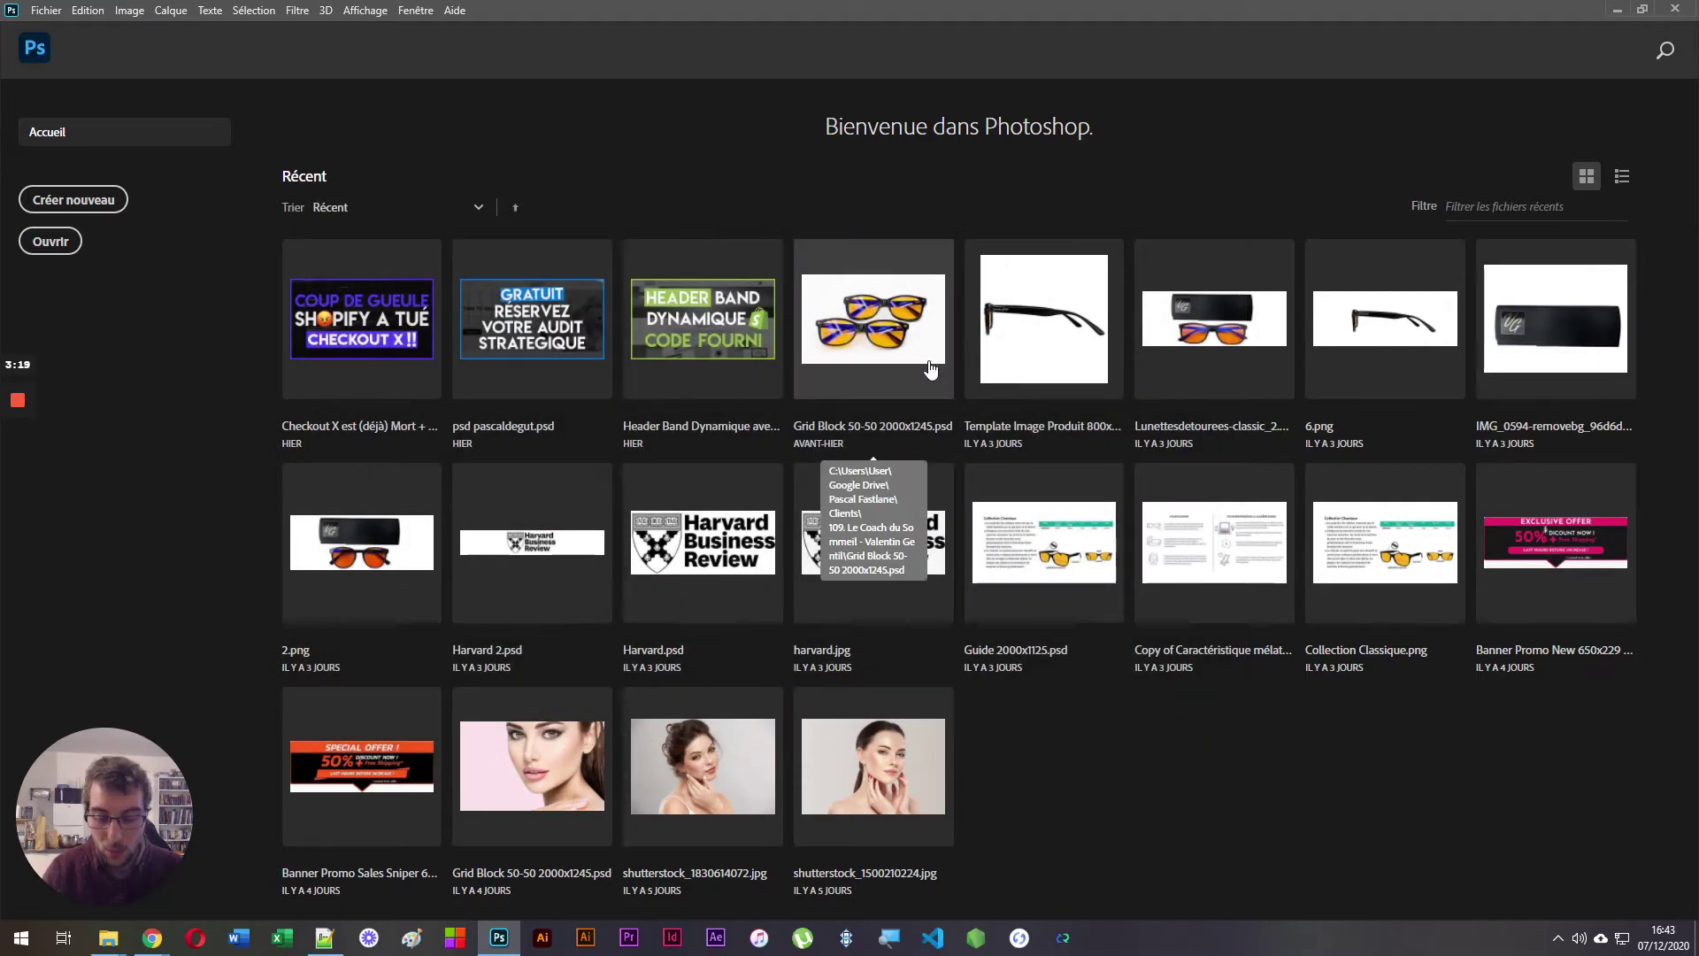
# - Turn the legacy "Nouveau document" interface back on in the general preferences
pyautogui.hotkey('ctrl', 'k')
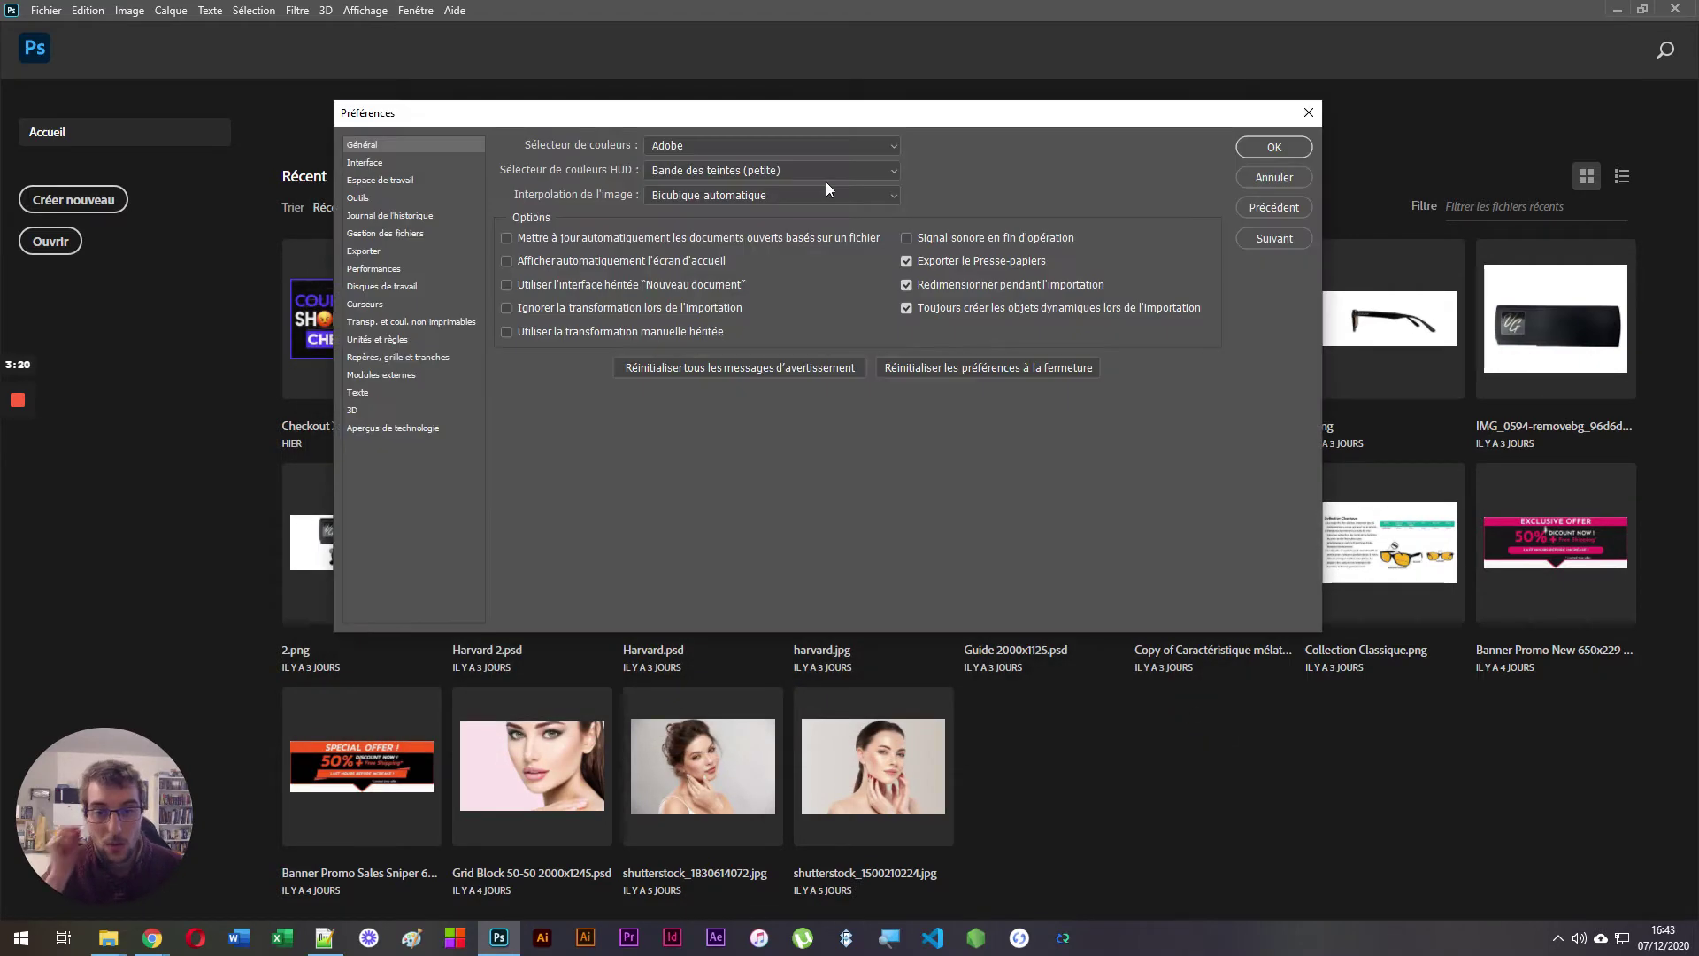
pyautogui.click(523, 292)
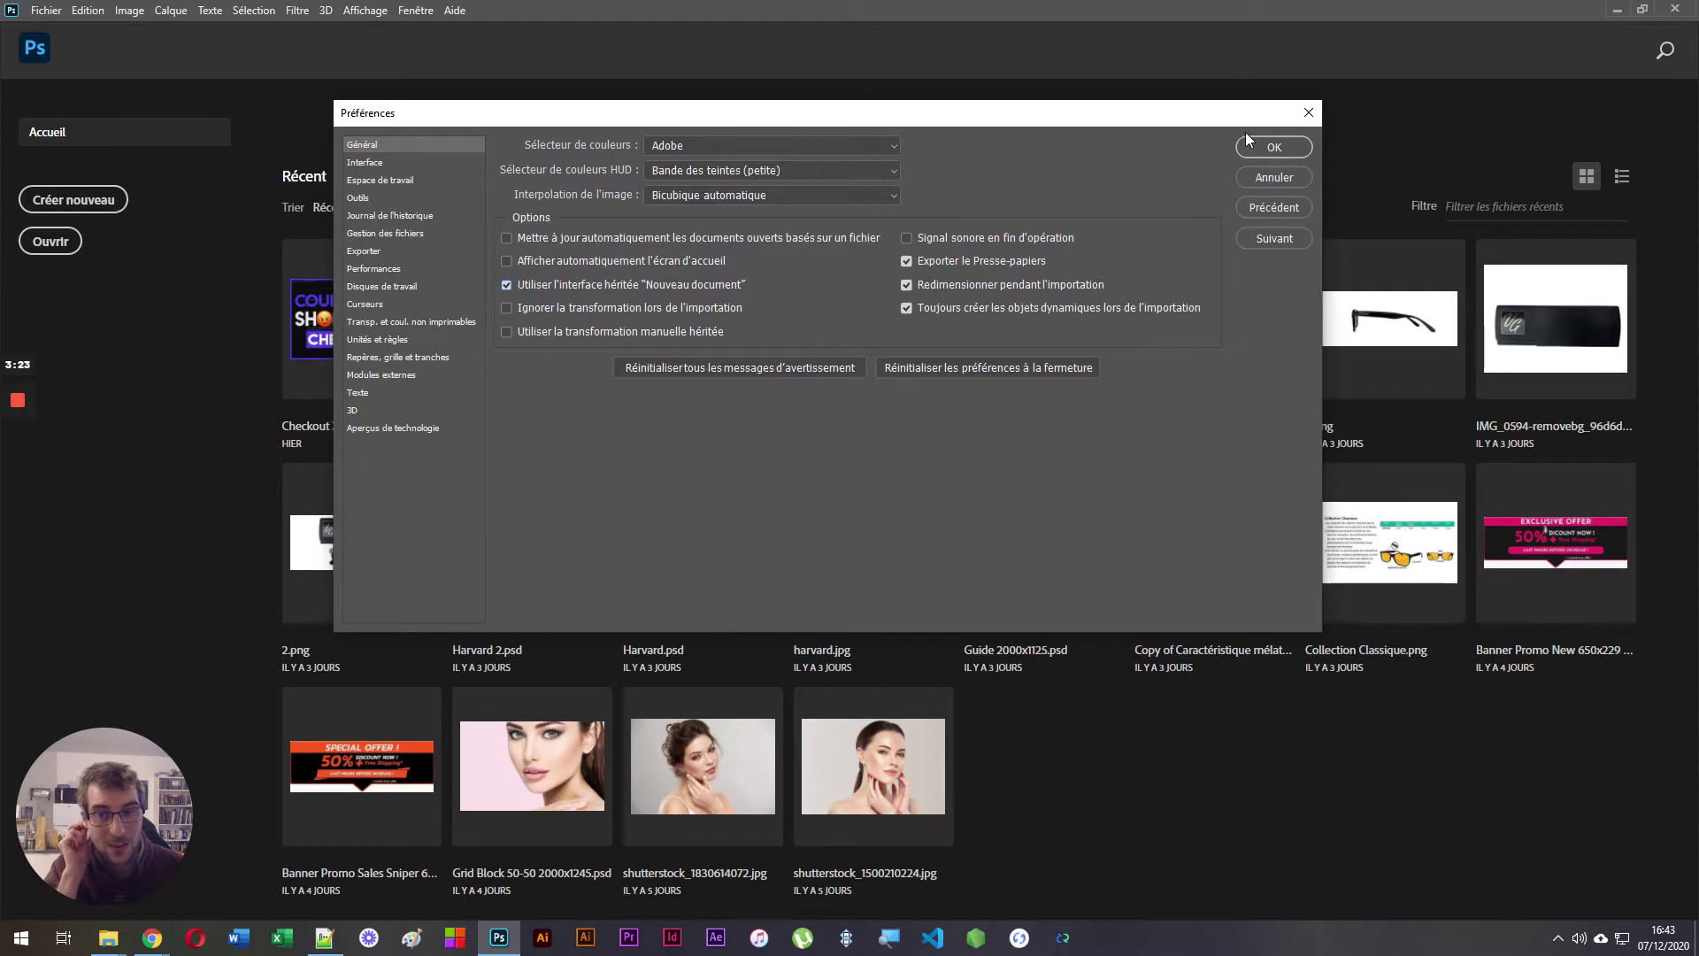
pyautogui.click(1260, 149)
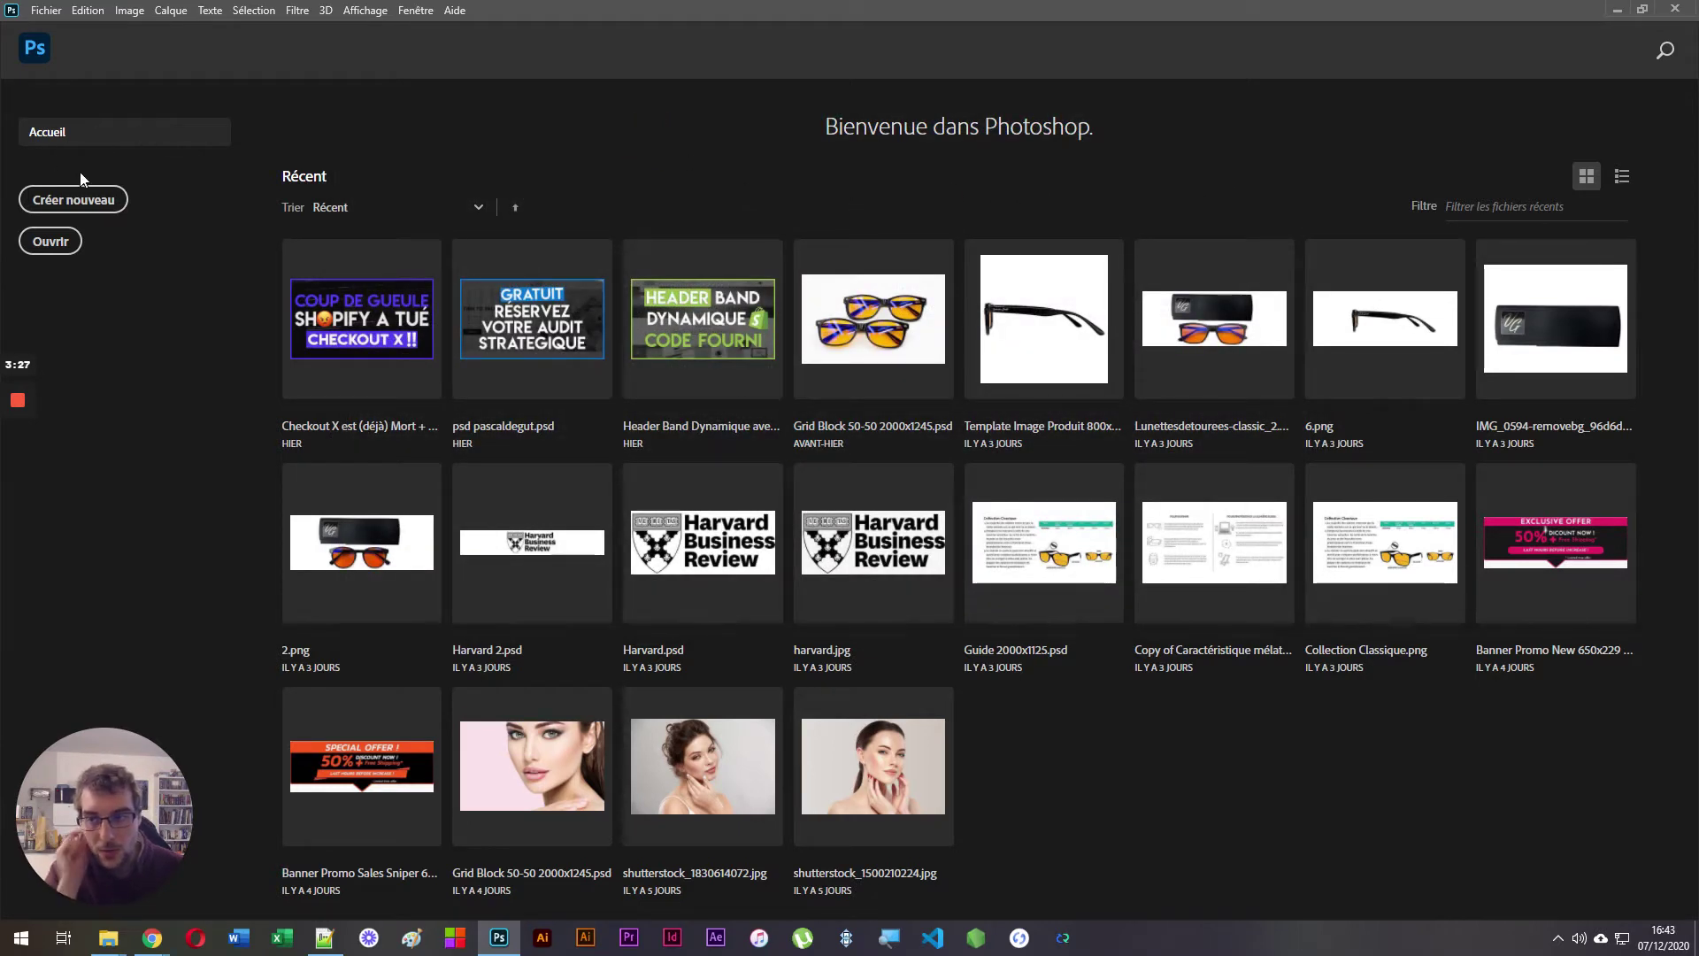
# - Create a 2000 x 1125 pixel RGB document at 72 pixels/inch with a transparent background
pyautogui.click(84, 199)
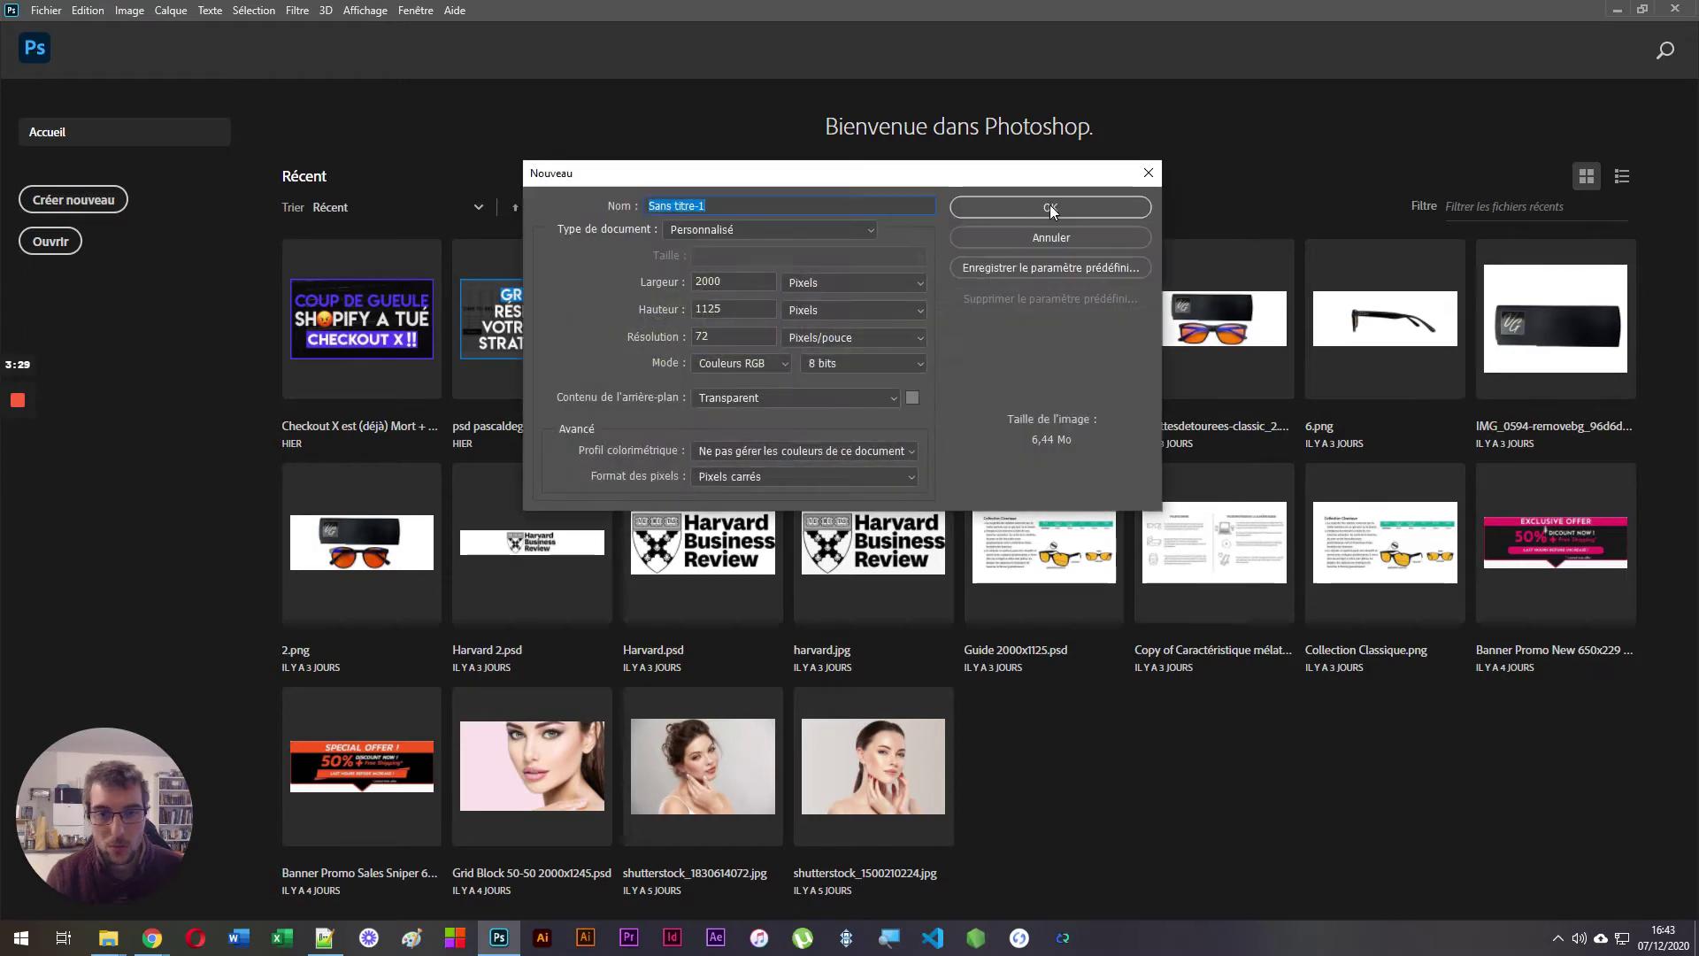
pyautogui.click(1050, 209)
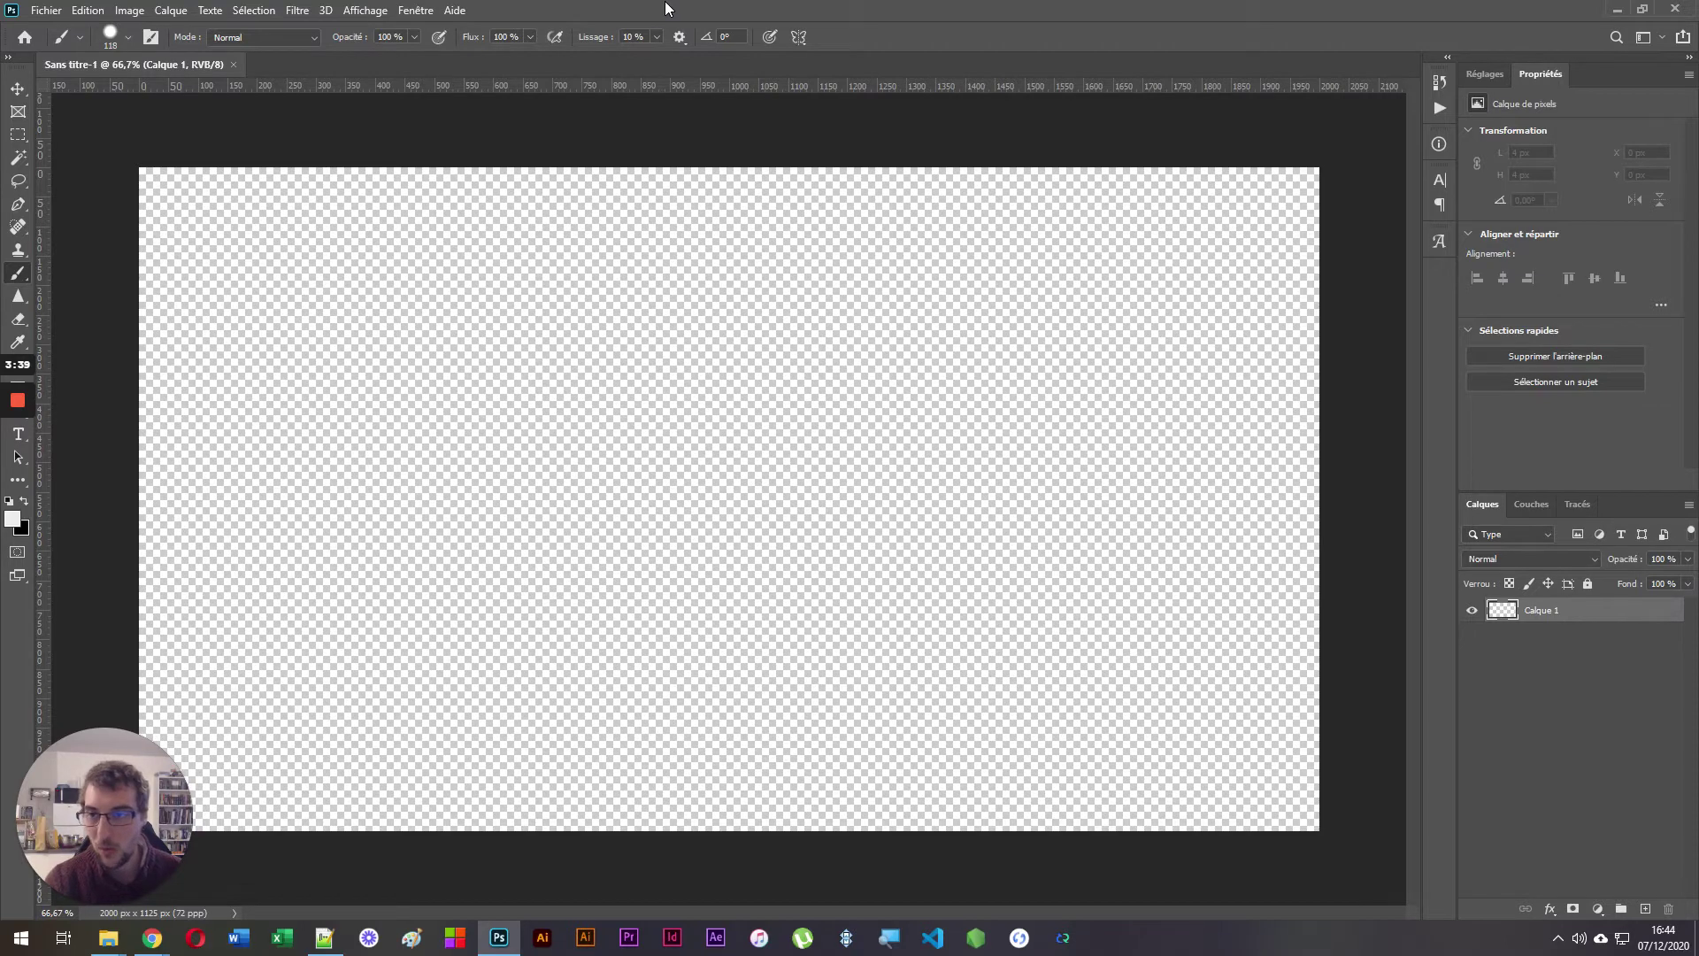
# - Check the recent files list length in the file handling preferences, and close the preferences without saving changes
pyautogui.hotkey('ctrl', 'k')
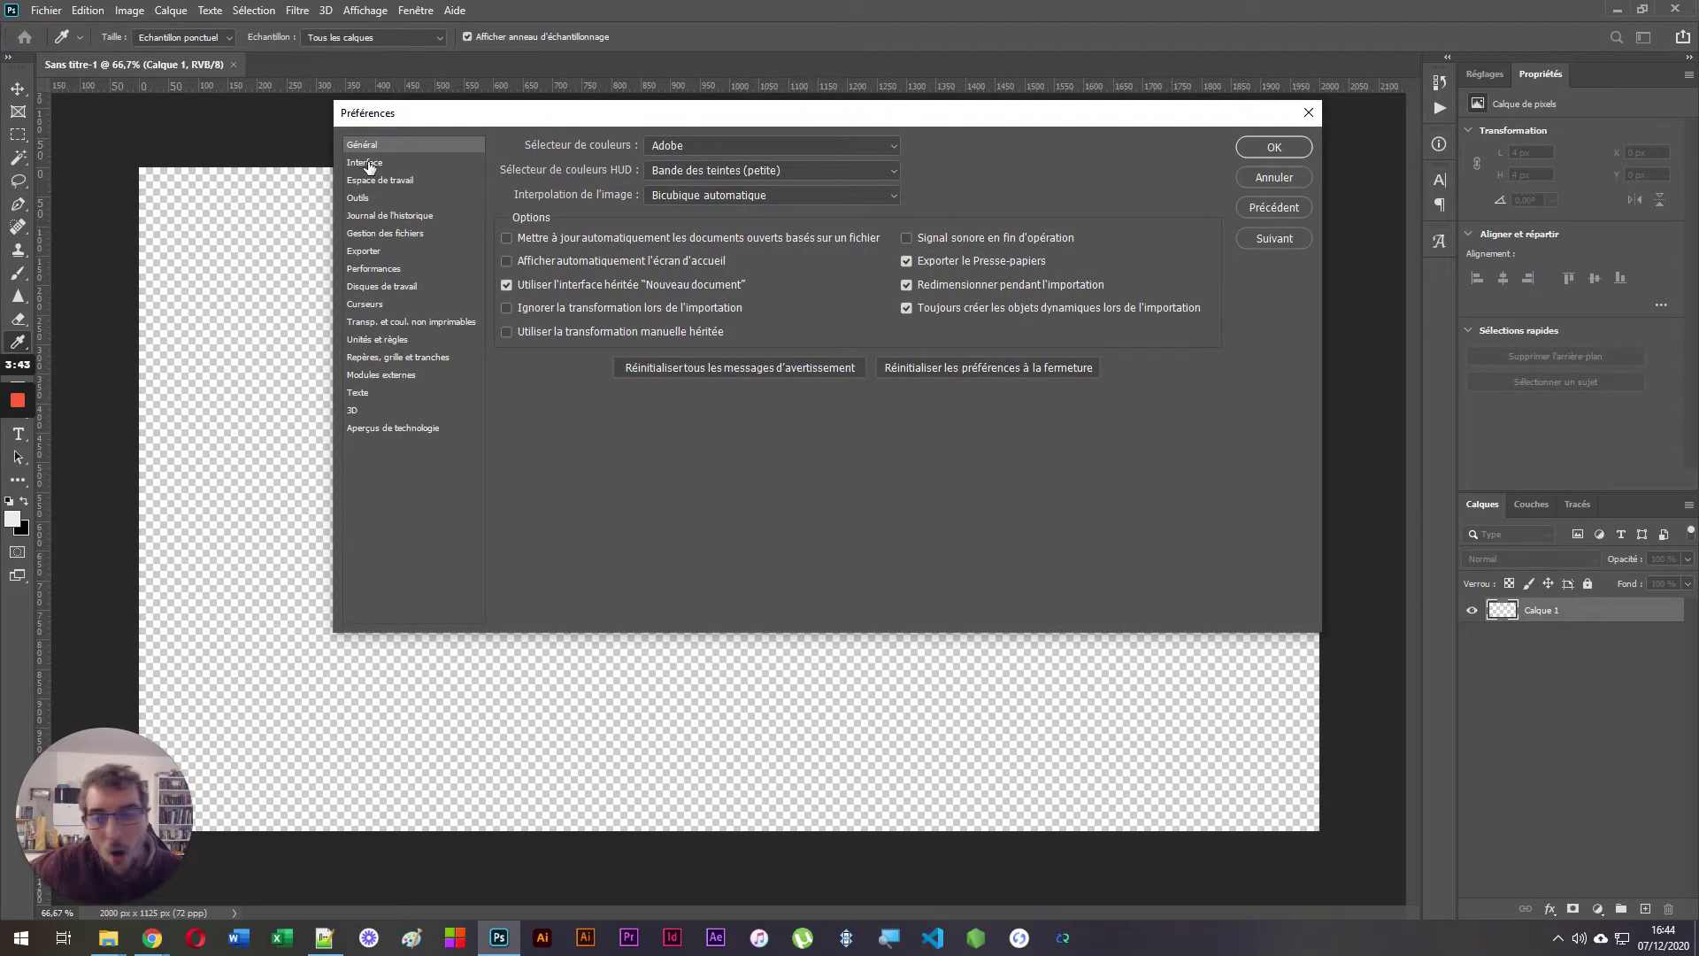
pyautogui.click(426, 236)
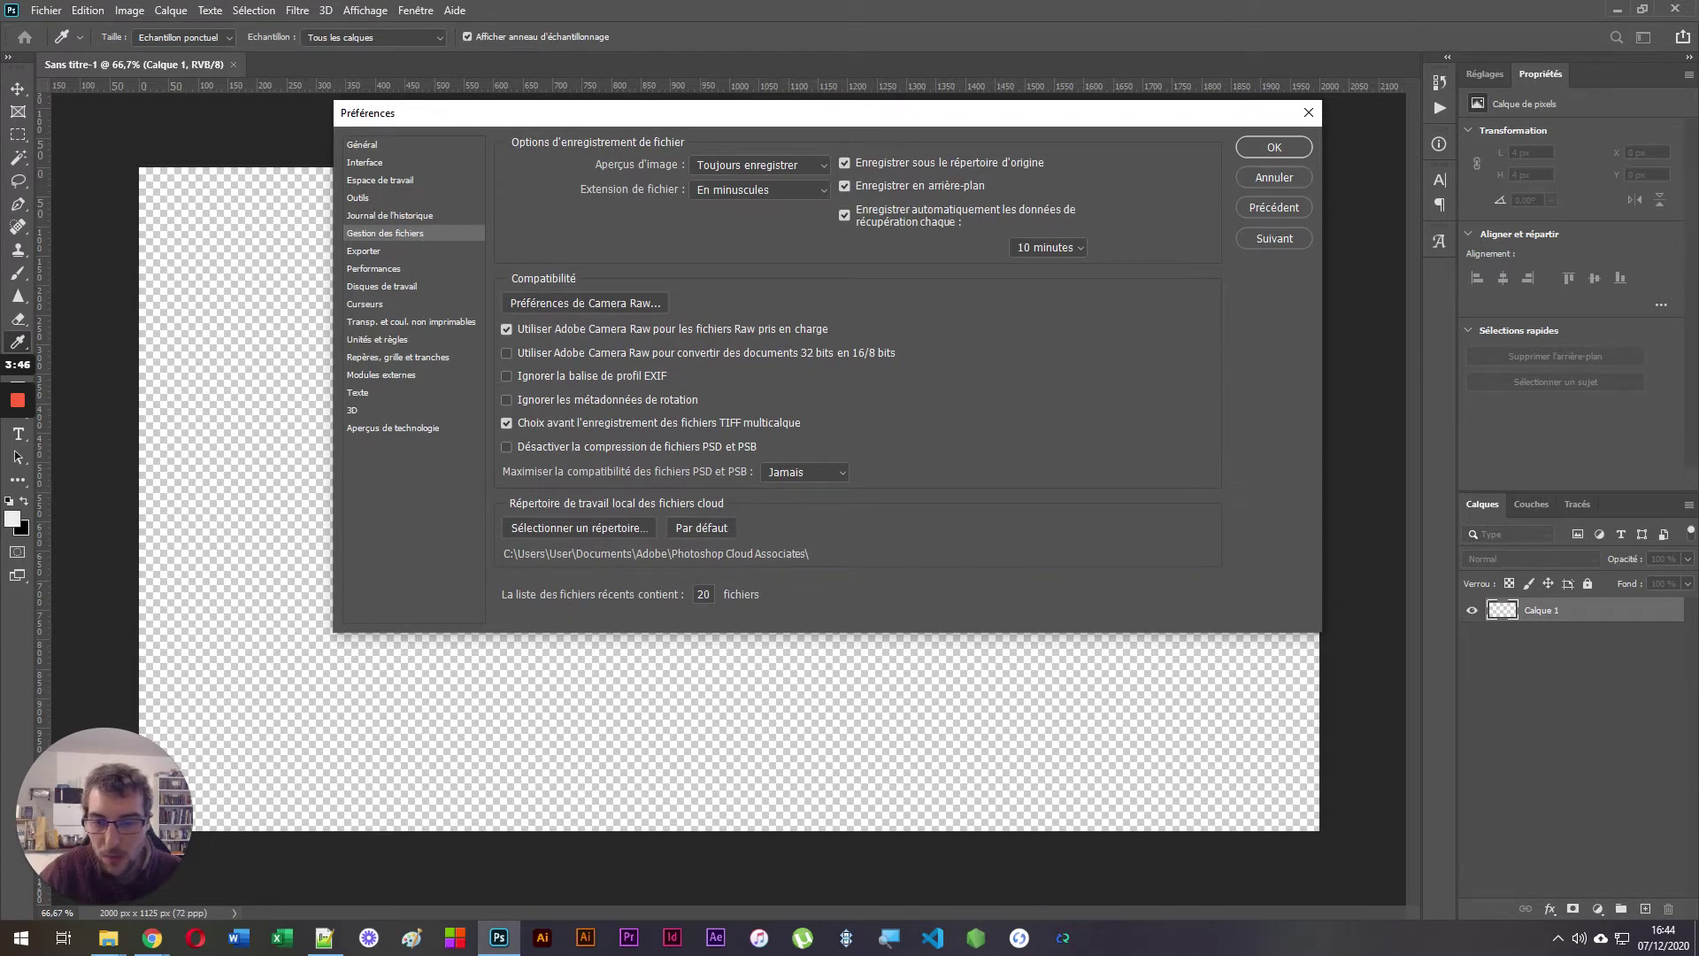
pyautogui.click(704, 594)
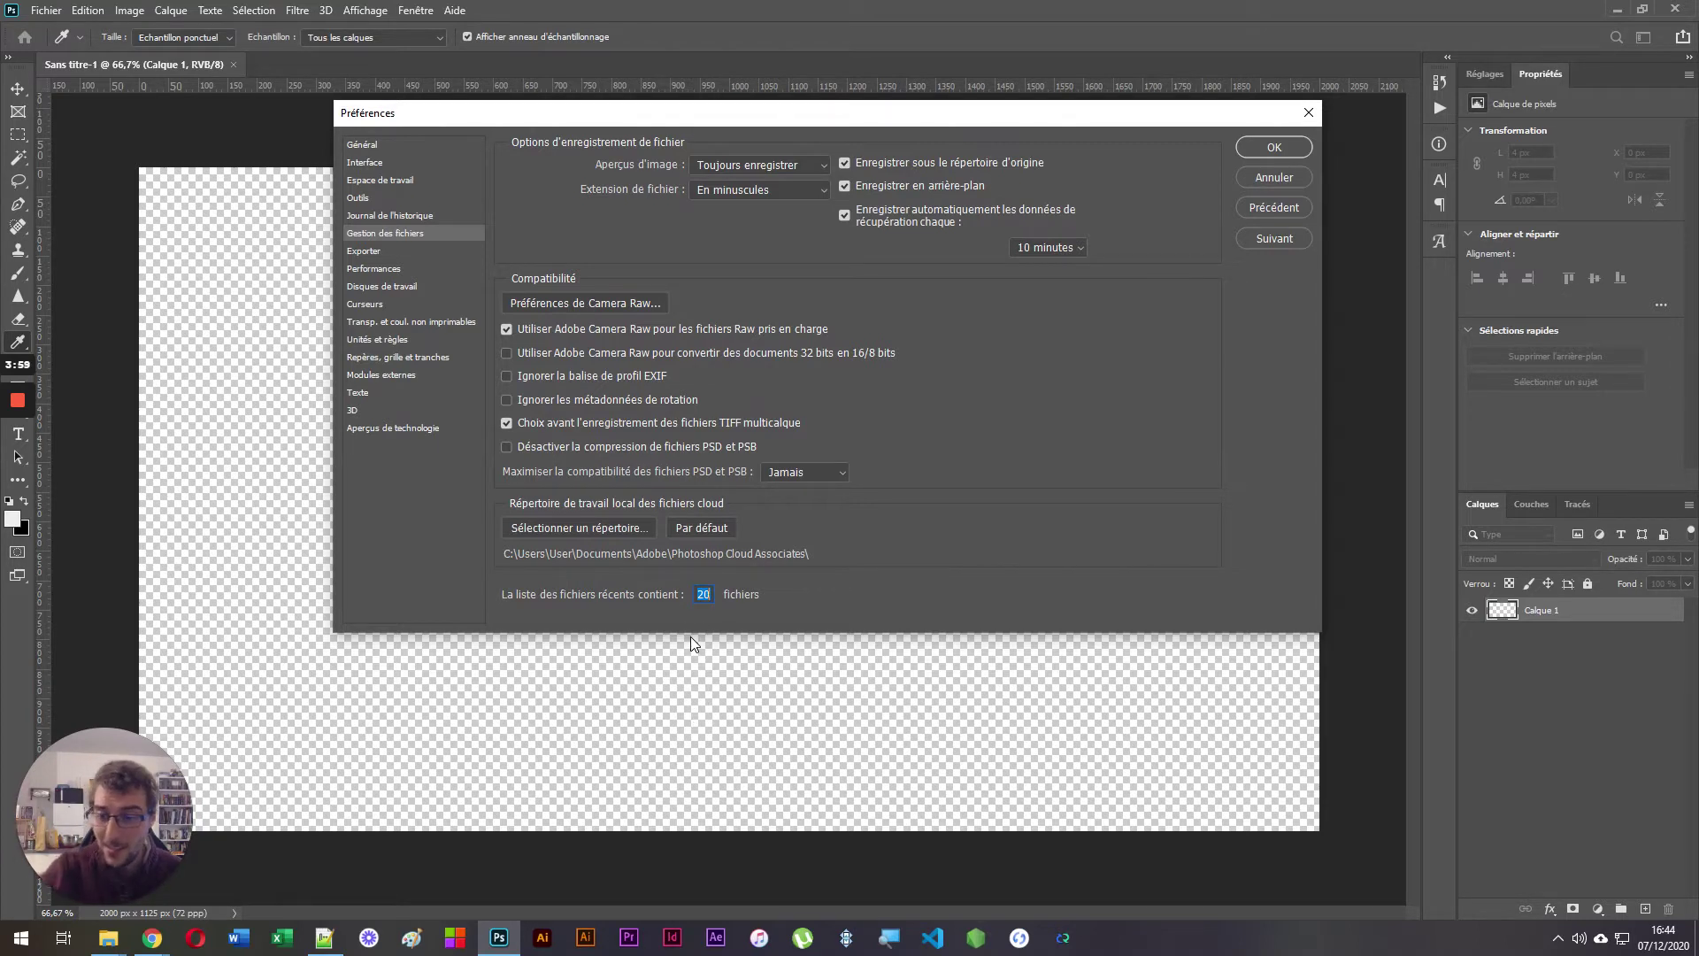
pyautogui.click(699, 595)
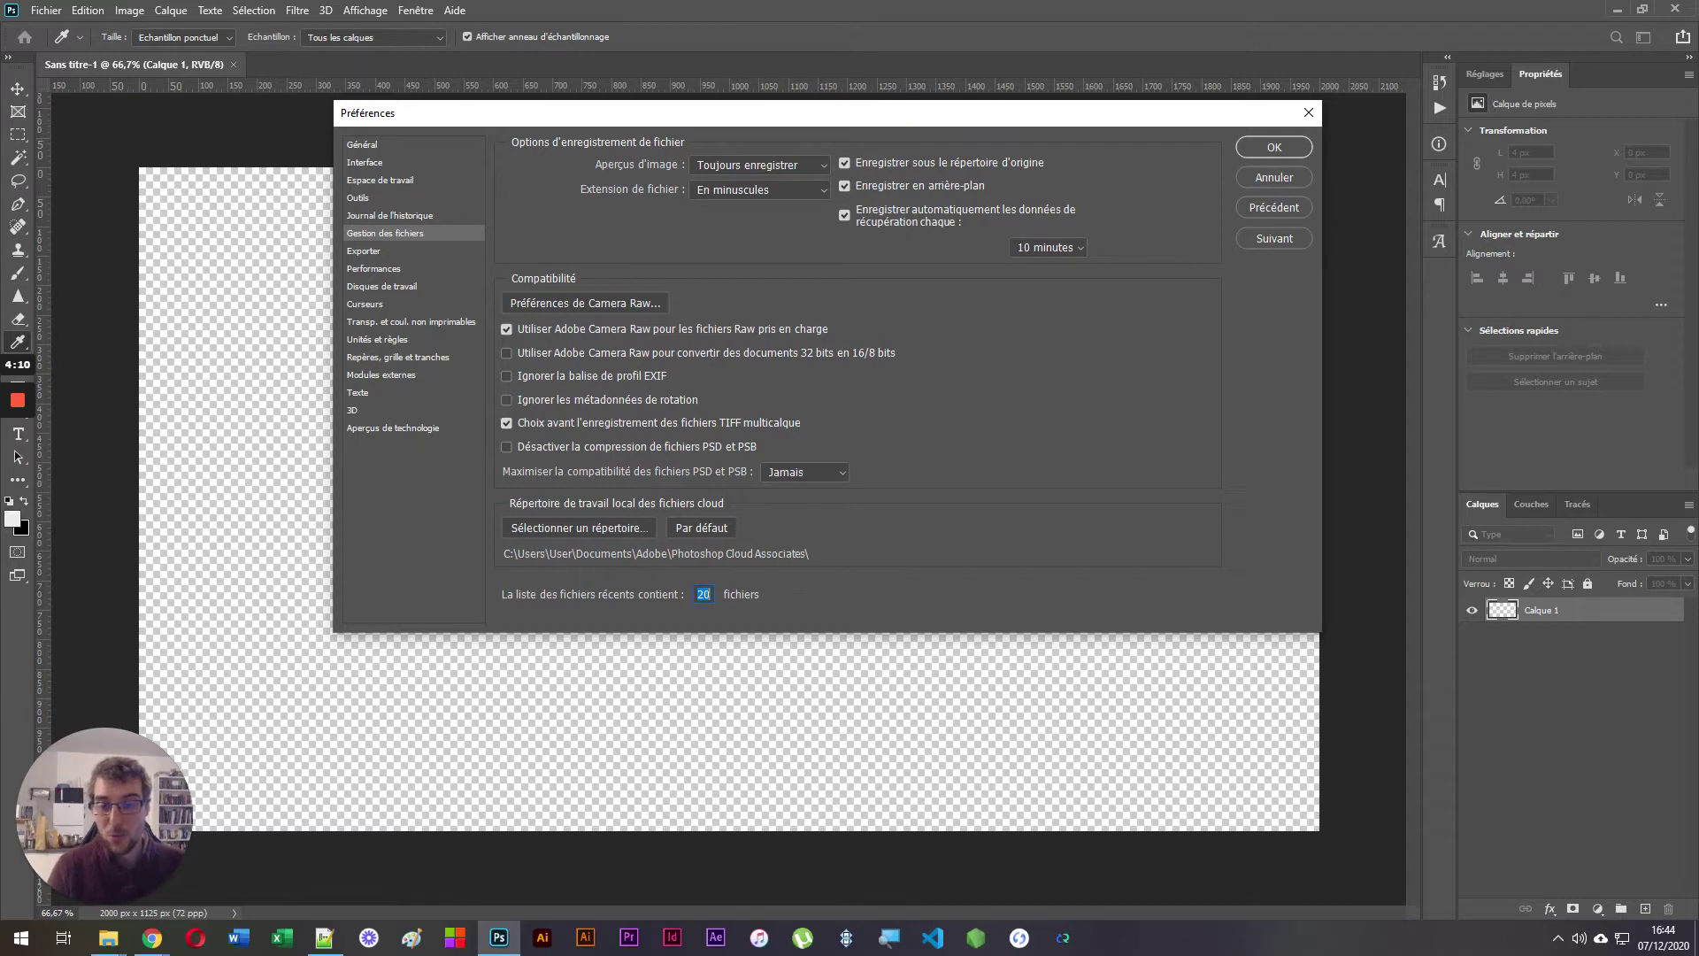
pyautogui.click(713, 599)
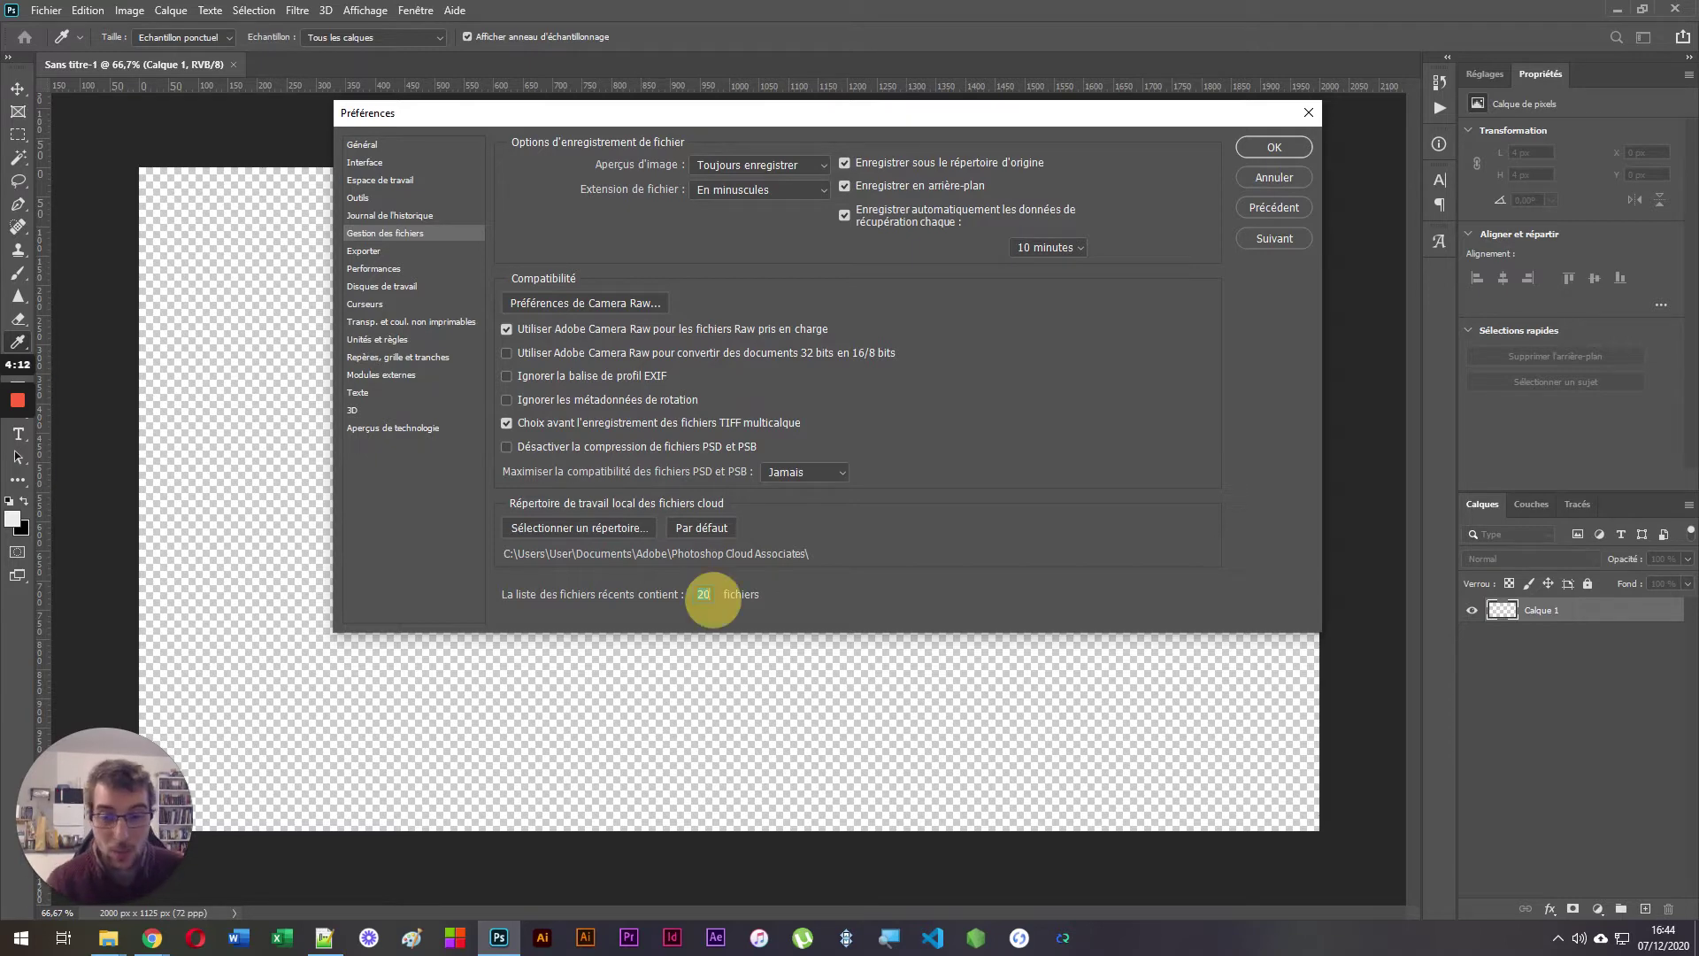
pyautogui.click(1271, 179)
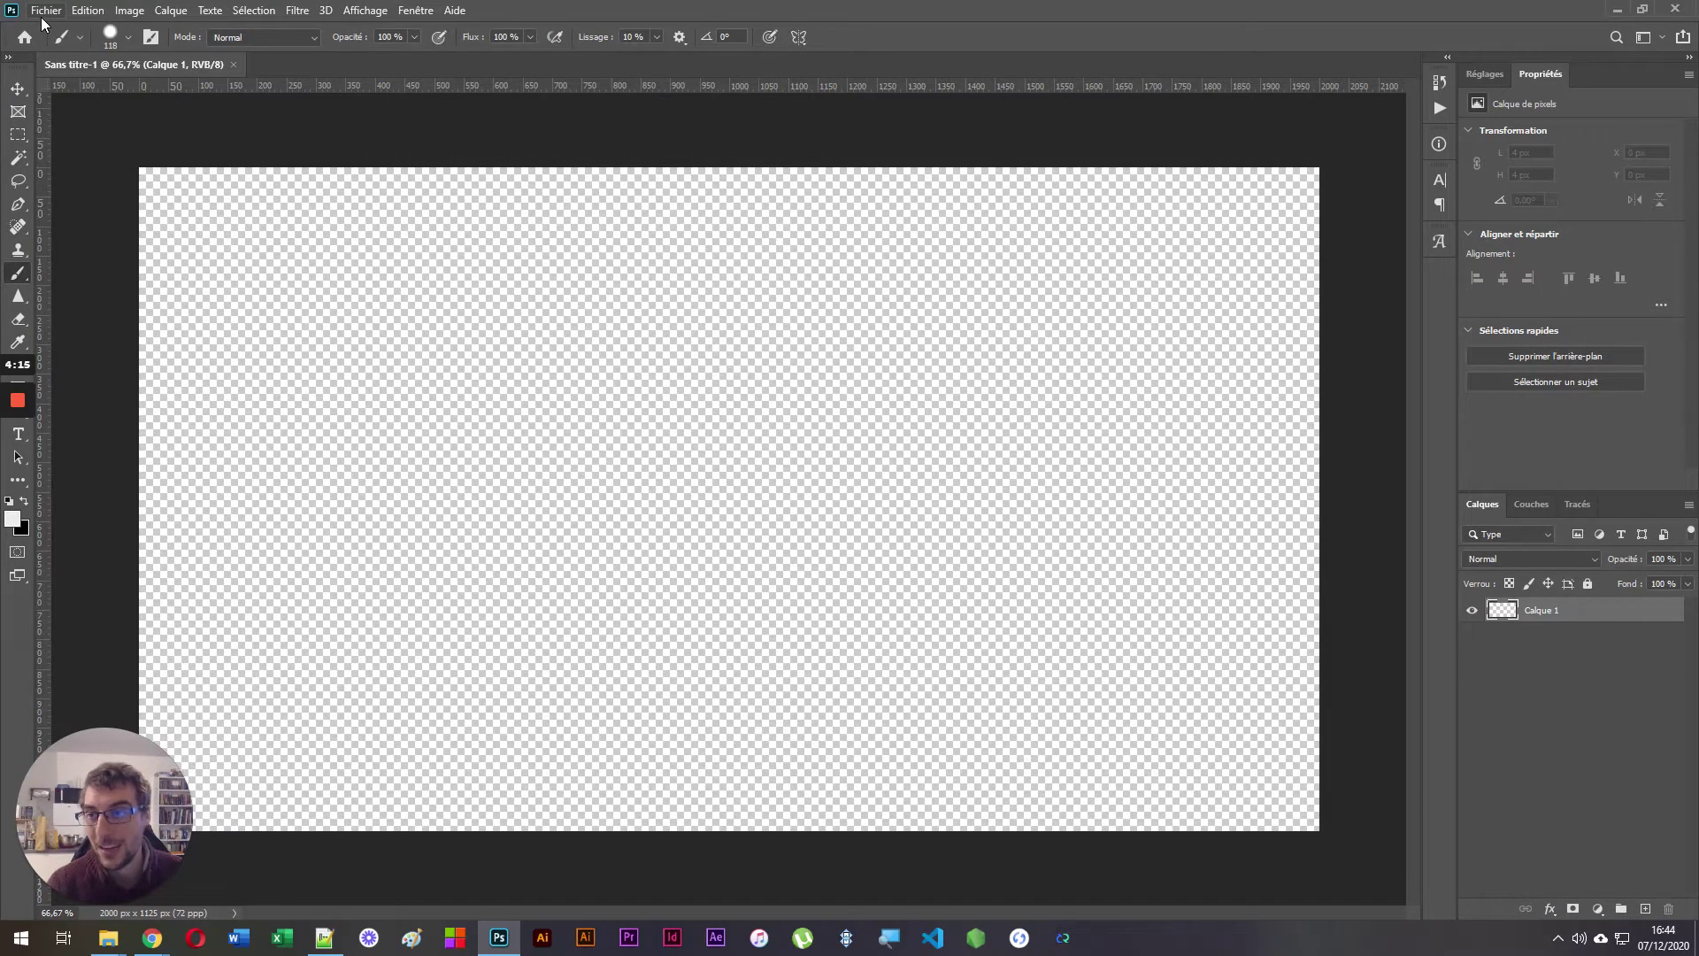
# - Look through the list of recently opened files, and close it without opening any file
pyautogui.click(44, 11)
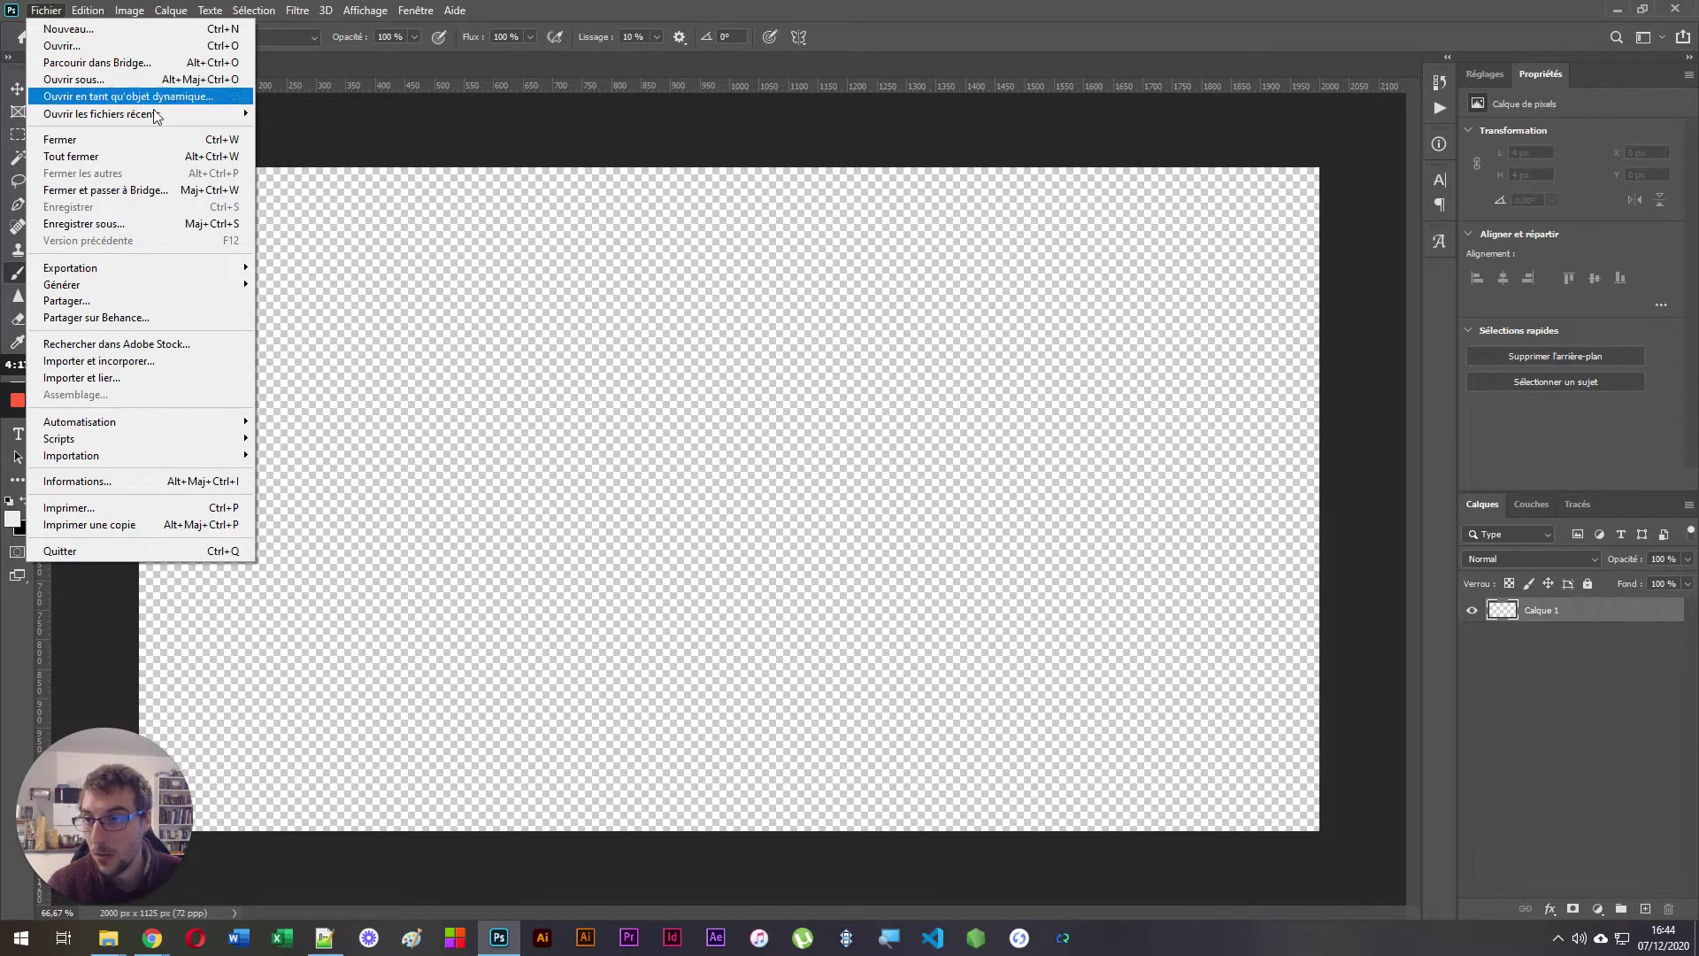
pyautogui.moveTo(156, 114)
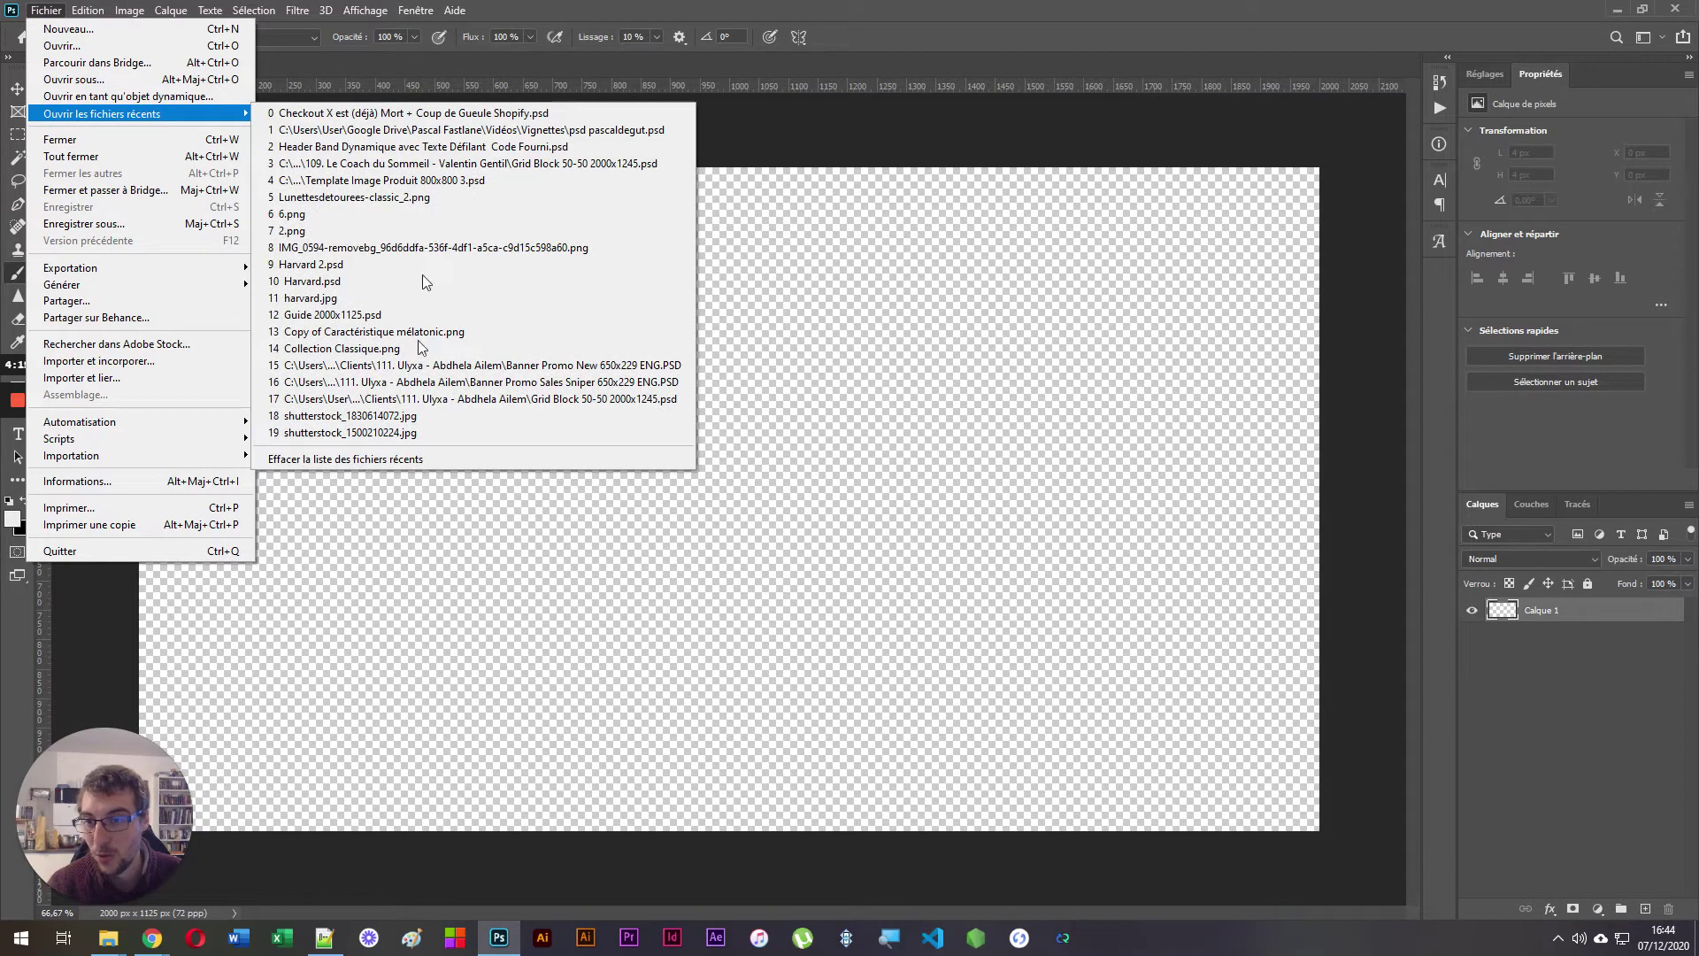
pyautogui.click(929, 23)
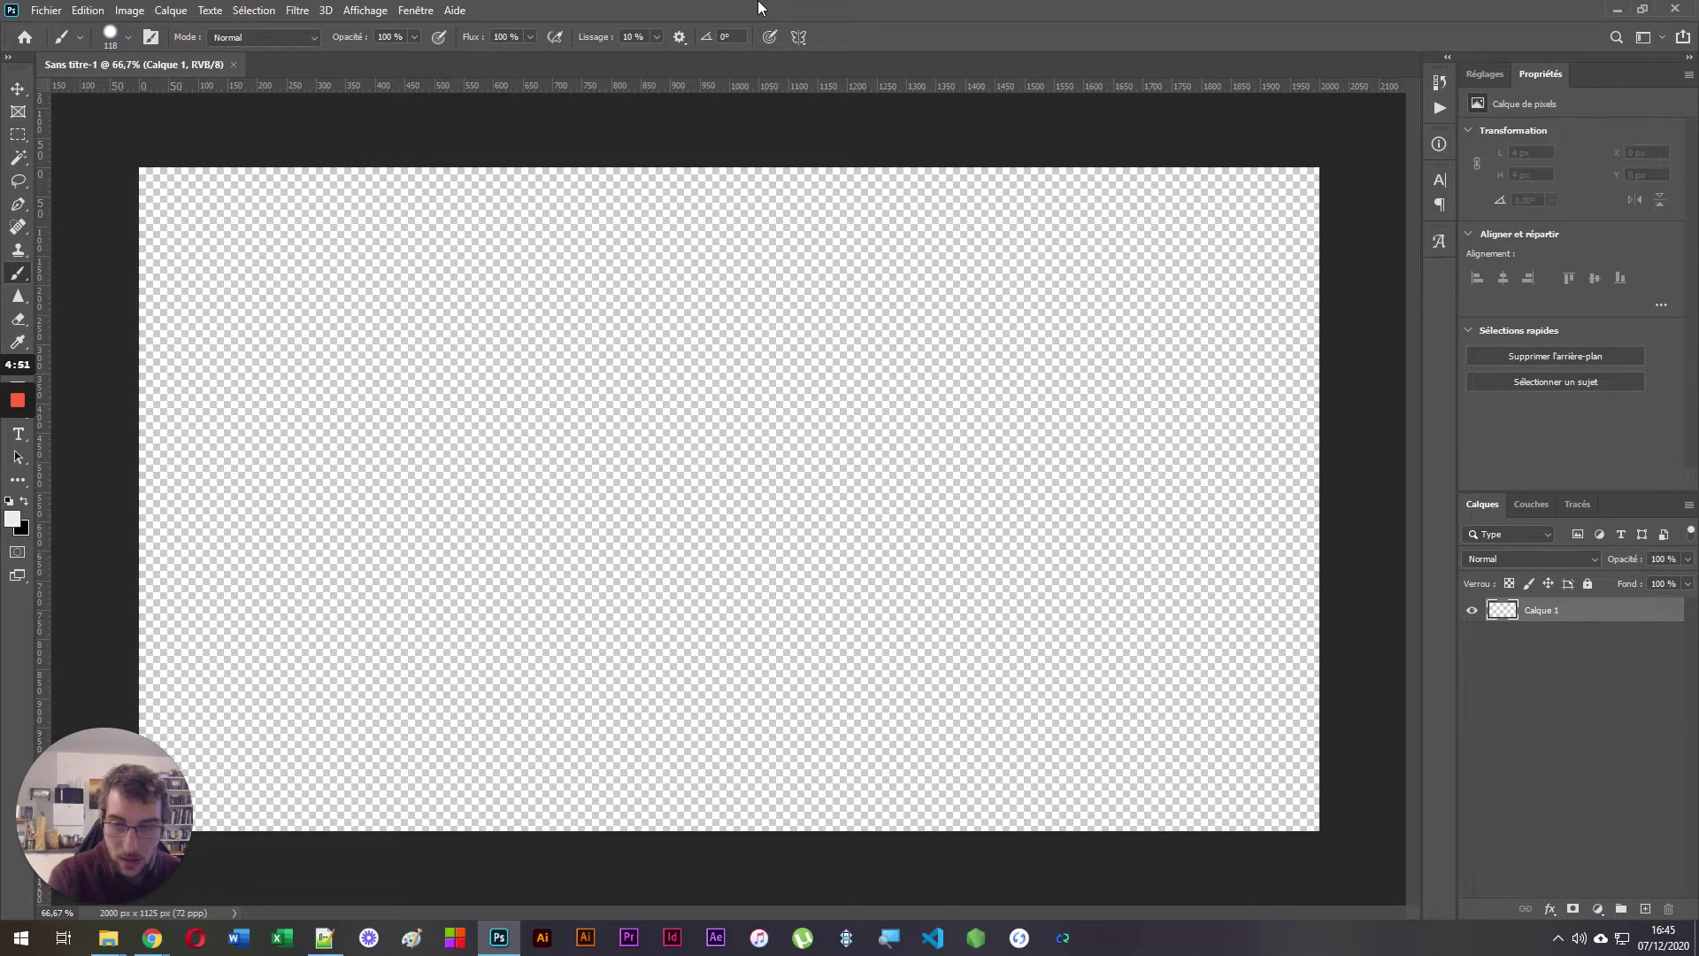
# - Set the memory Photoshop may use to 11985 Mo (80 %) in the performance preferences
pyautogui.hotkey('ctrl', 'k')
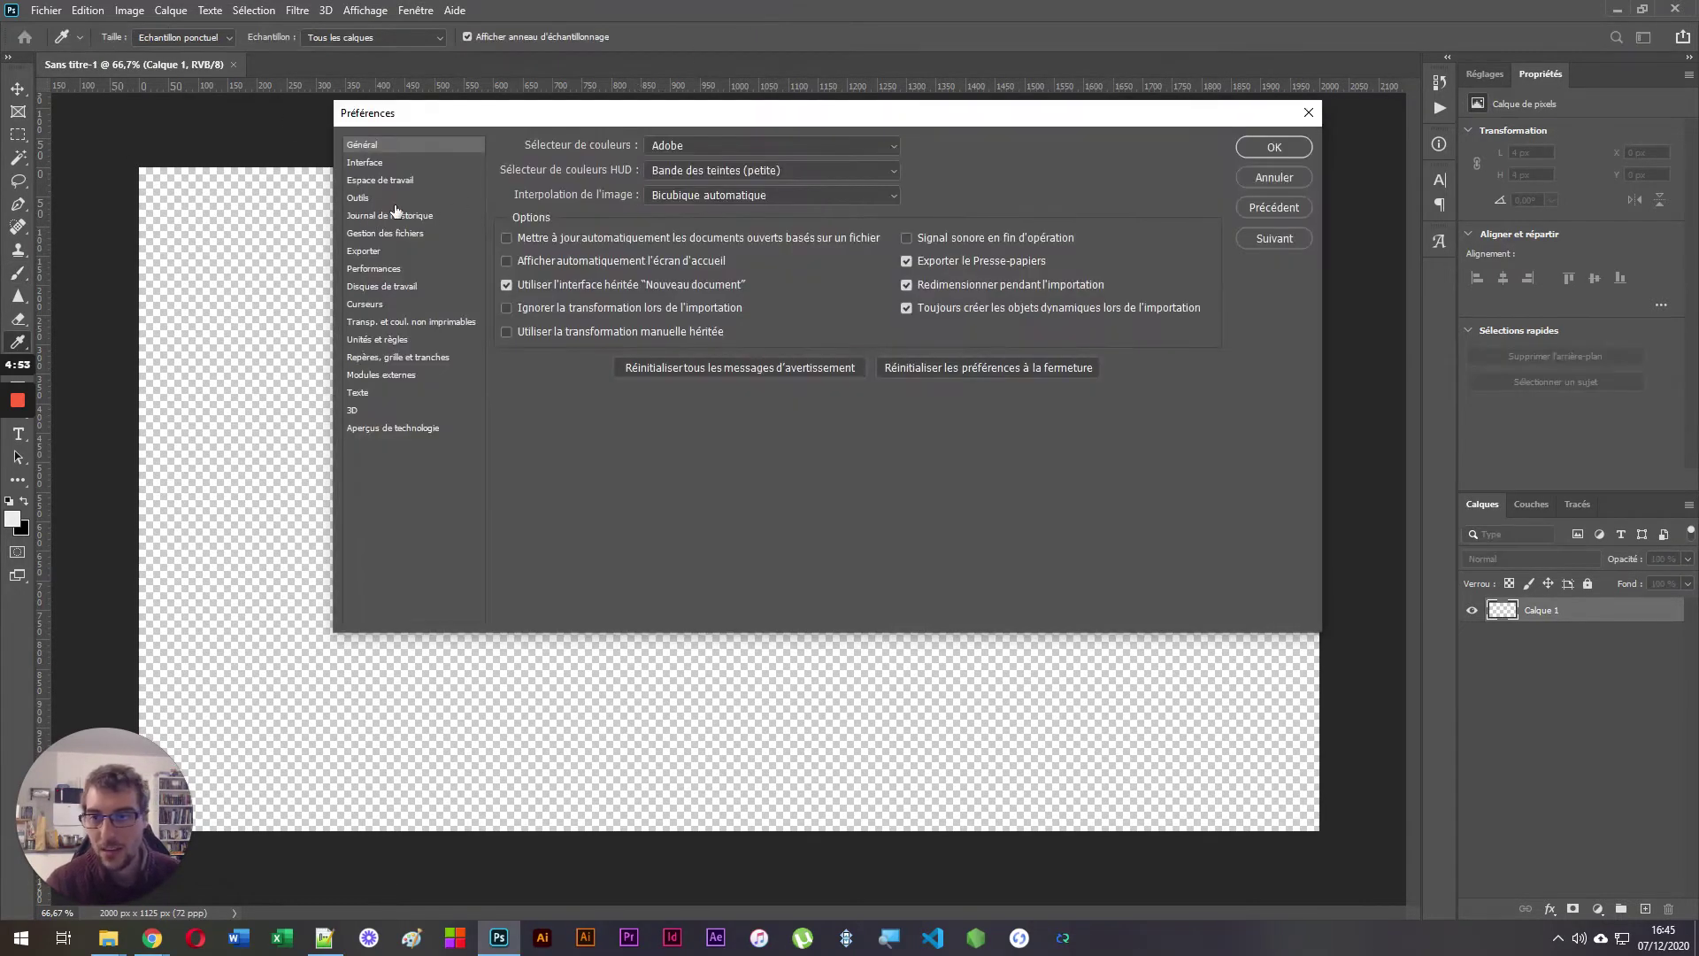
pyautogui.click(381, 270)
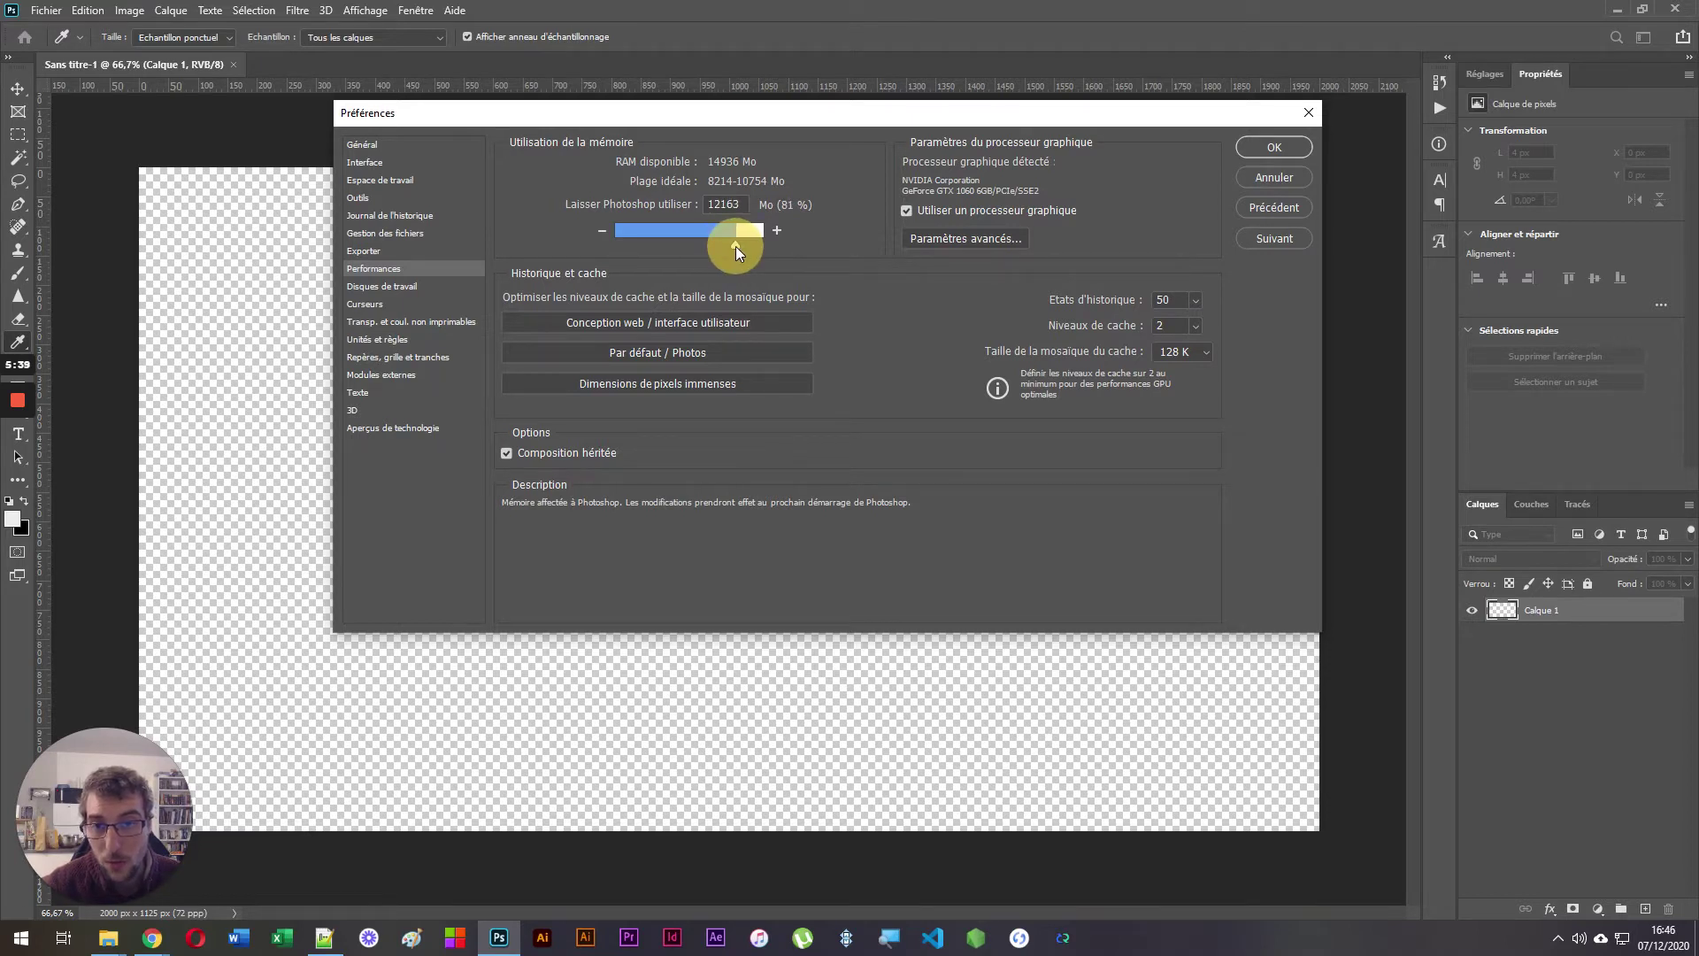
pyautogui.moveTo(735, 248); pyautogui.dragTo(735, 246)
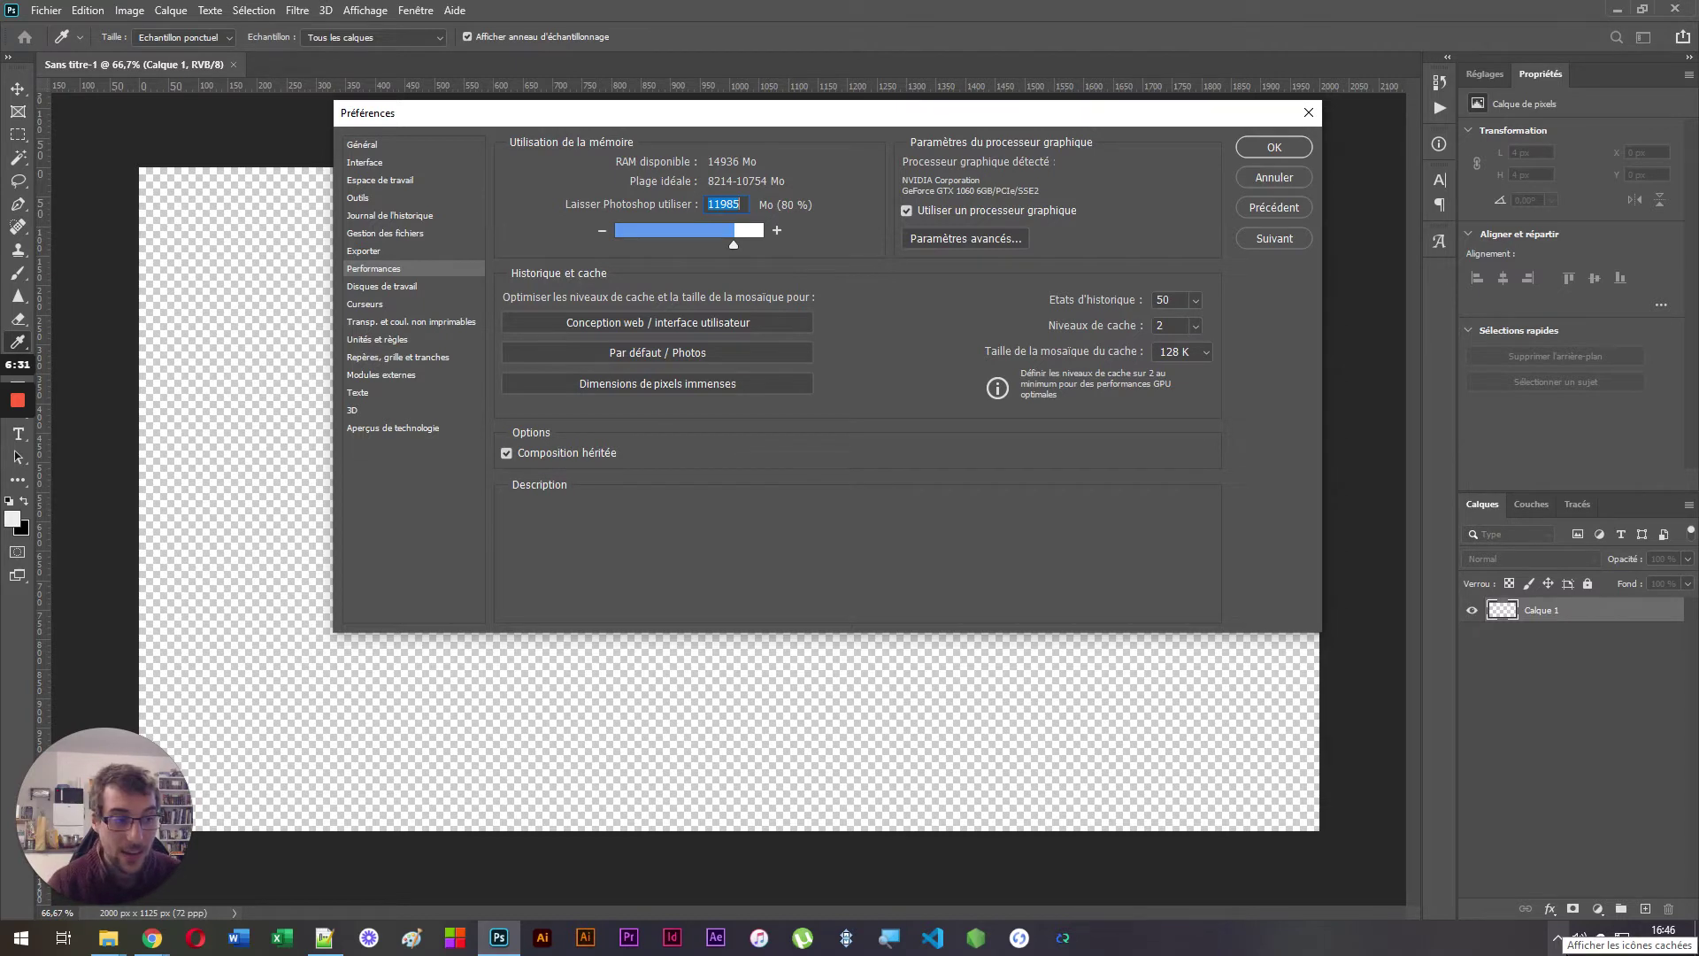
pyautogui.click(1558, 940)
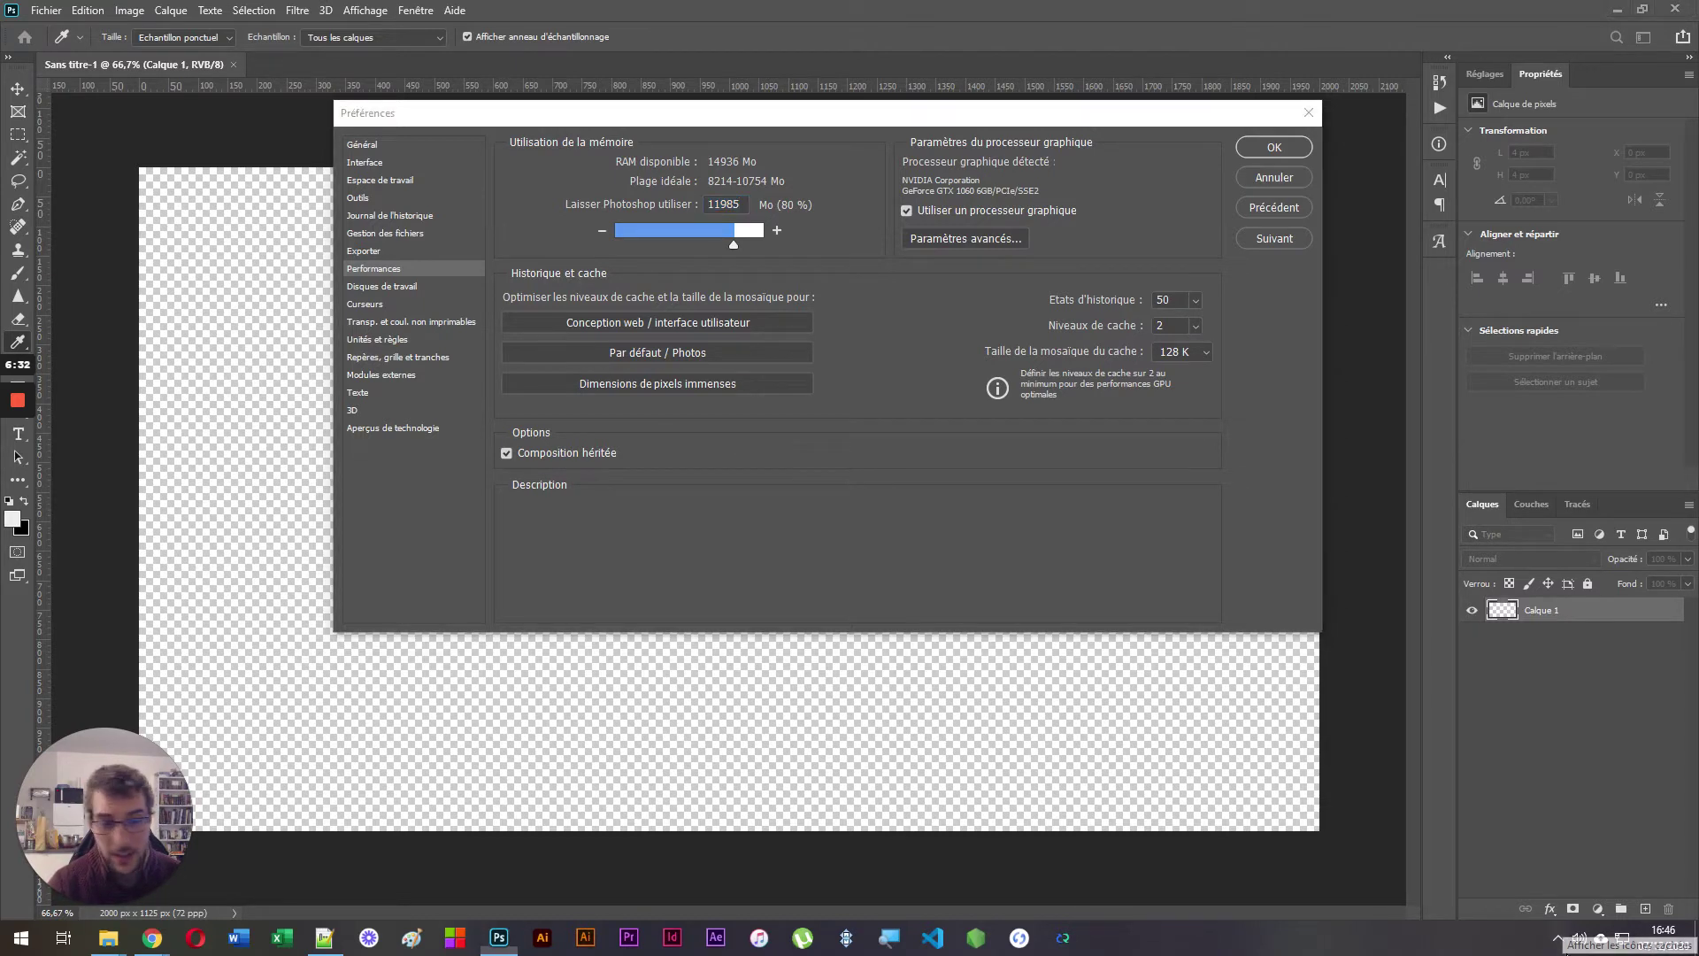
pyautogui.click(1557, 944)
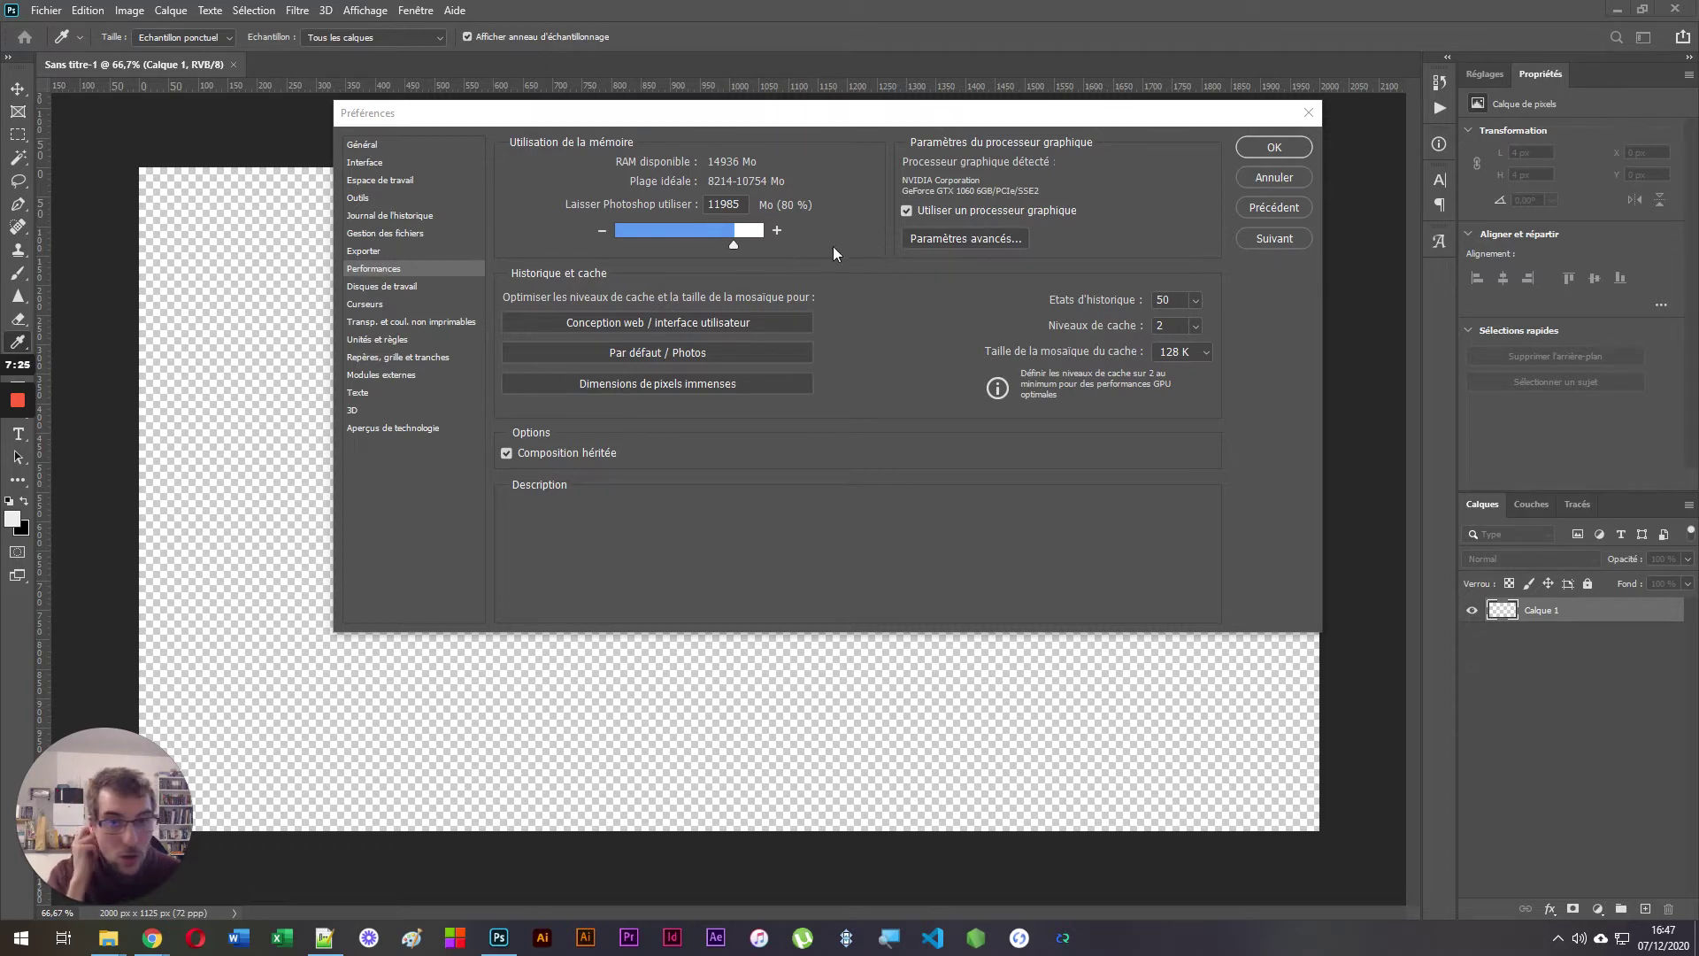
# - Examine the graphics processor option and its advanced settings, including the drawing modes and OpenCL options, and cancel out of the advanced settings
pyautogui.click(905, 211)
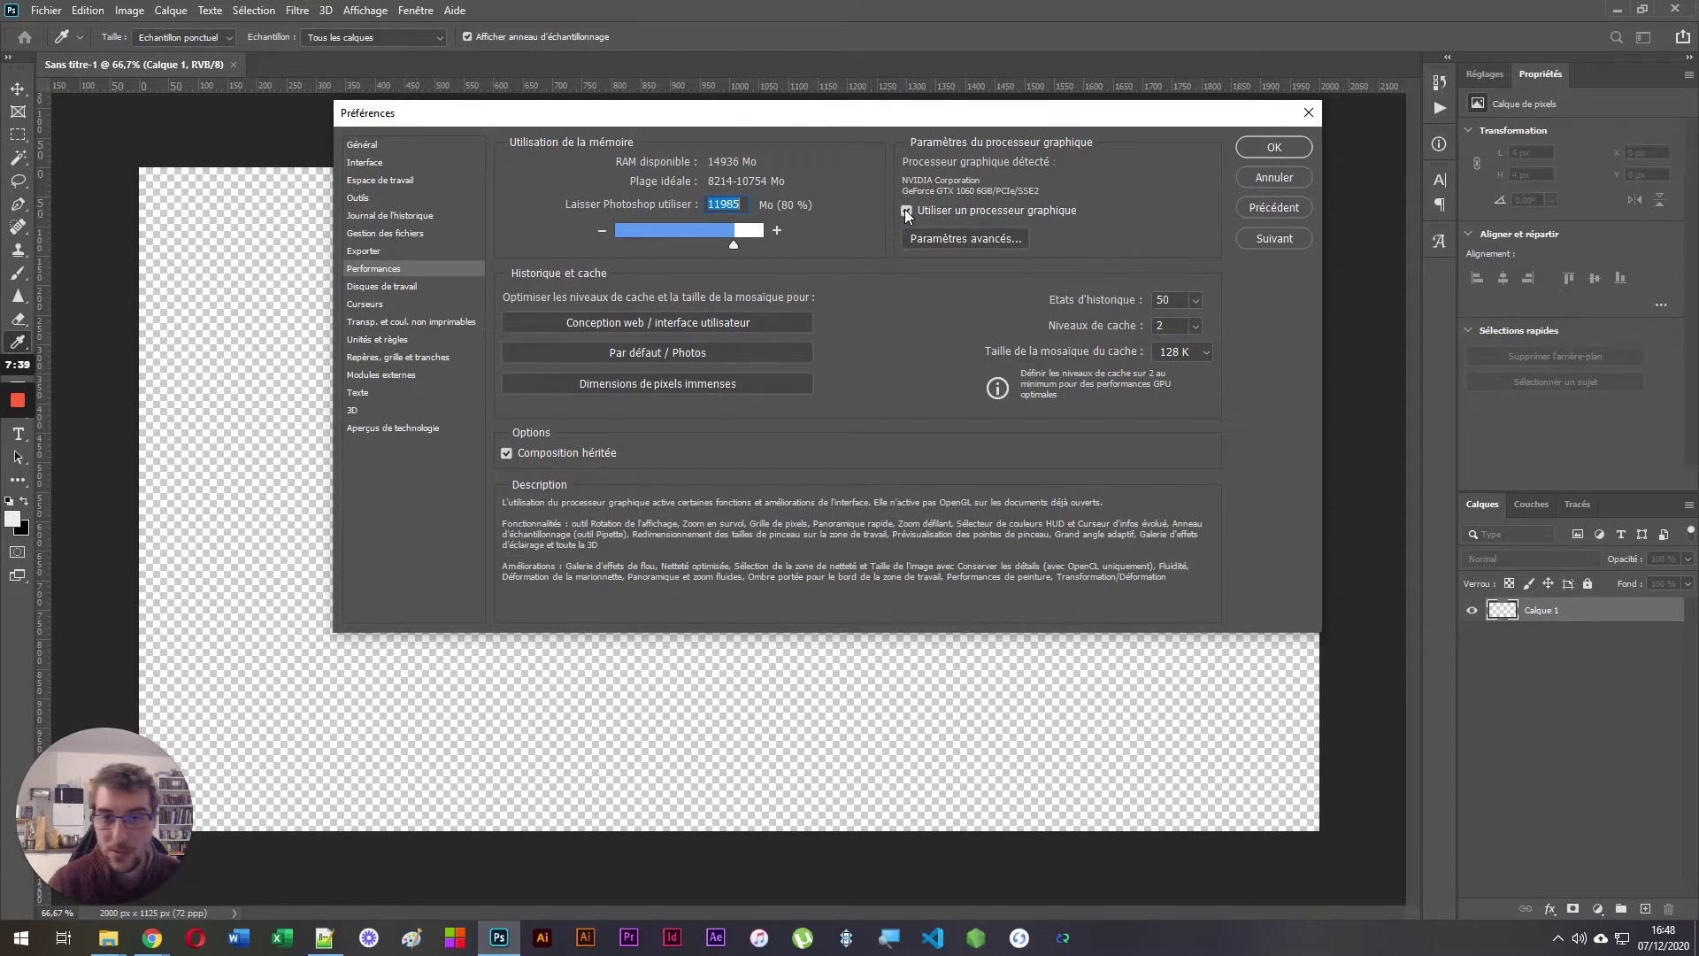
pyautogui.click(964, 239)
pyautogui.click(828, 210)
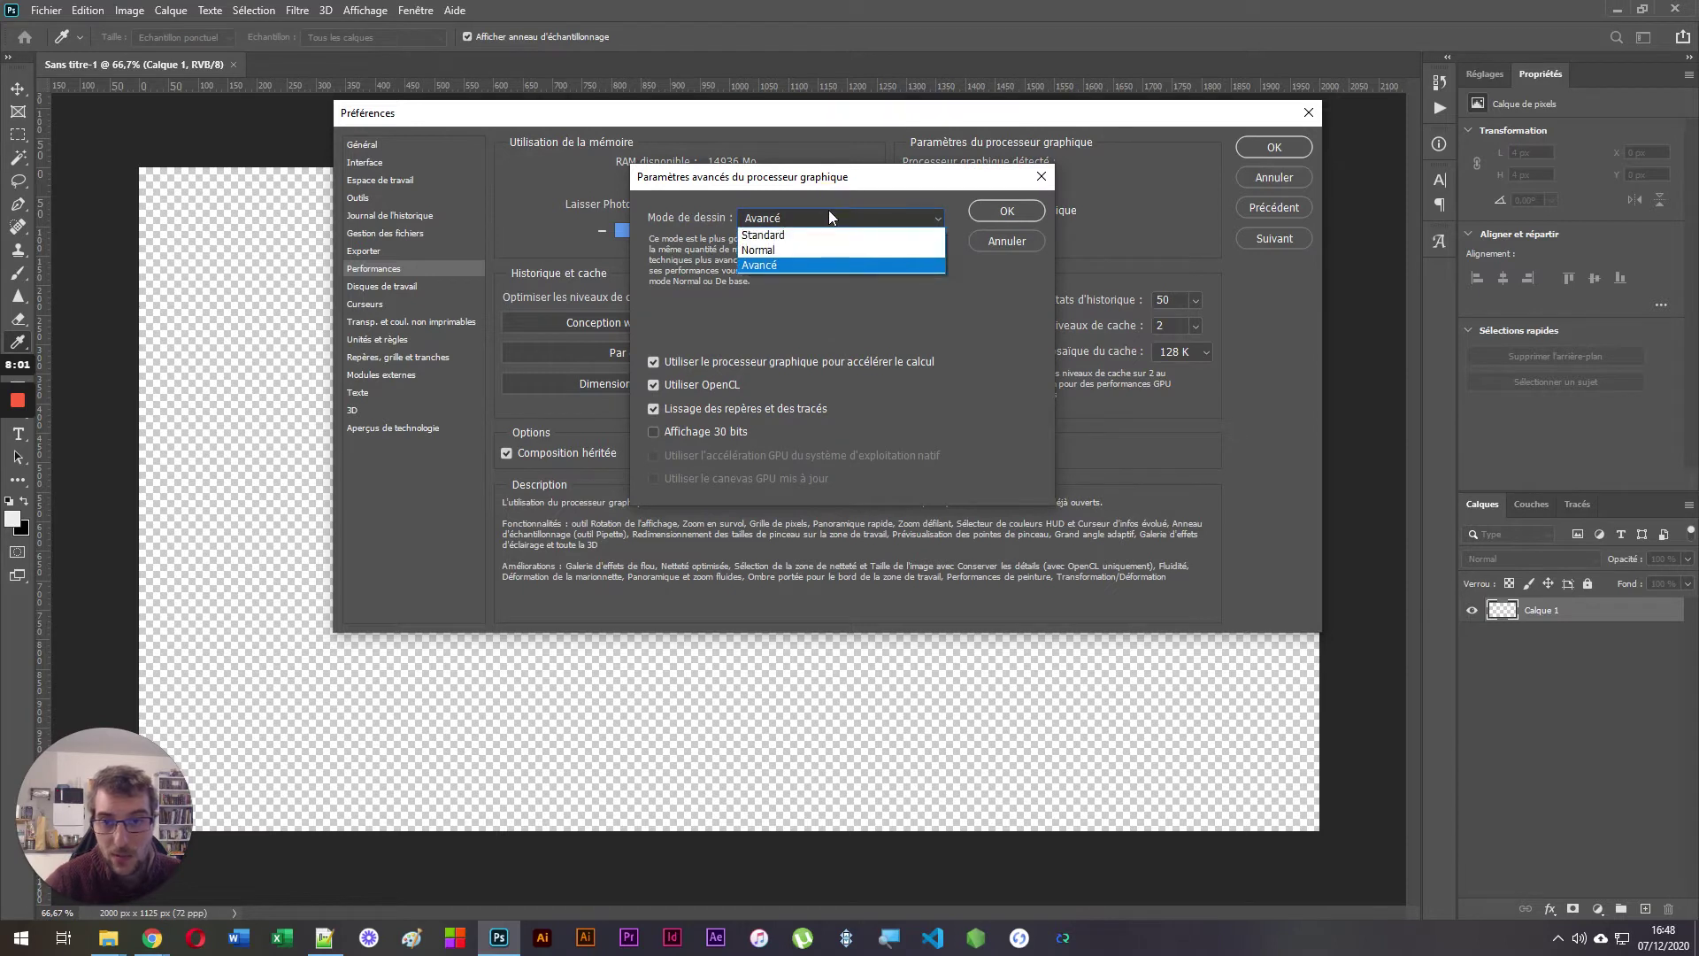
pyautogui.click(804, 187)
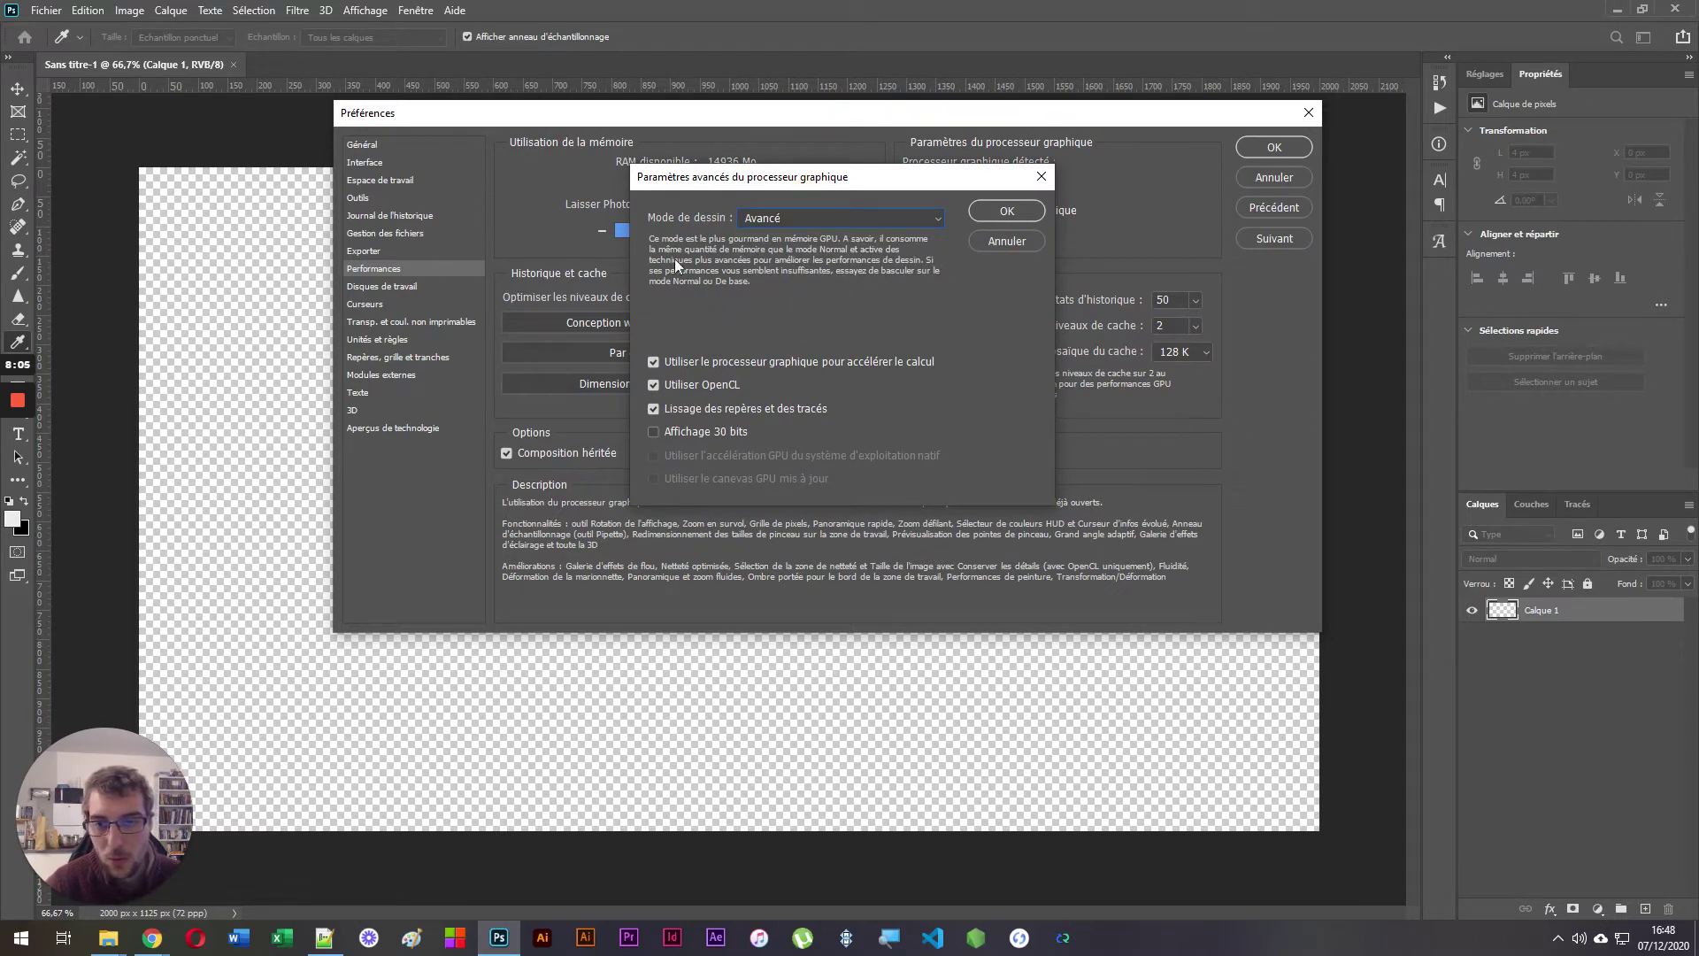
pyautogui.click(739, 219)
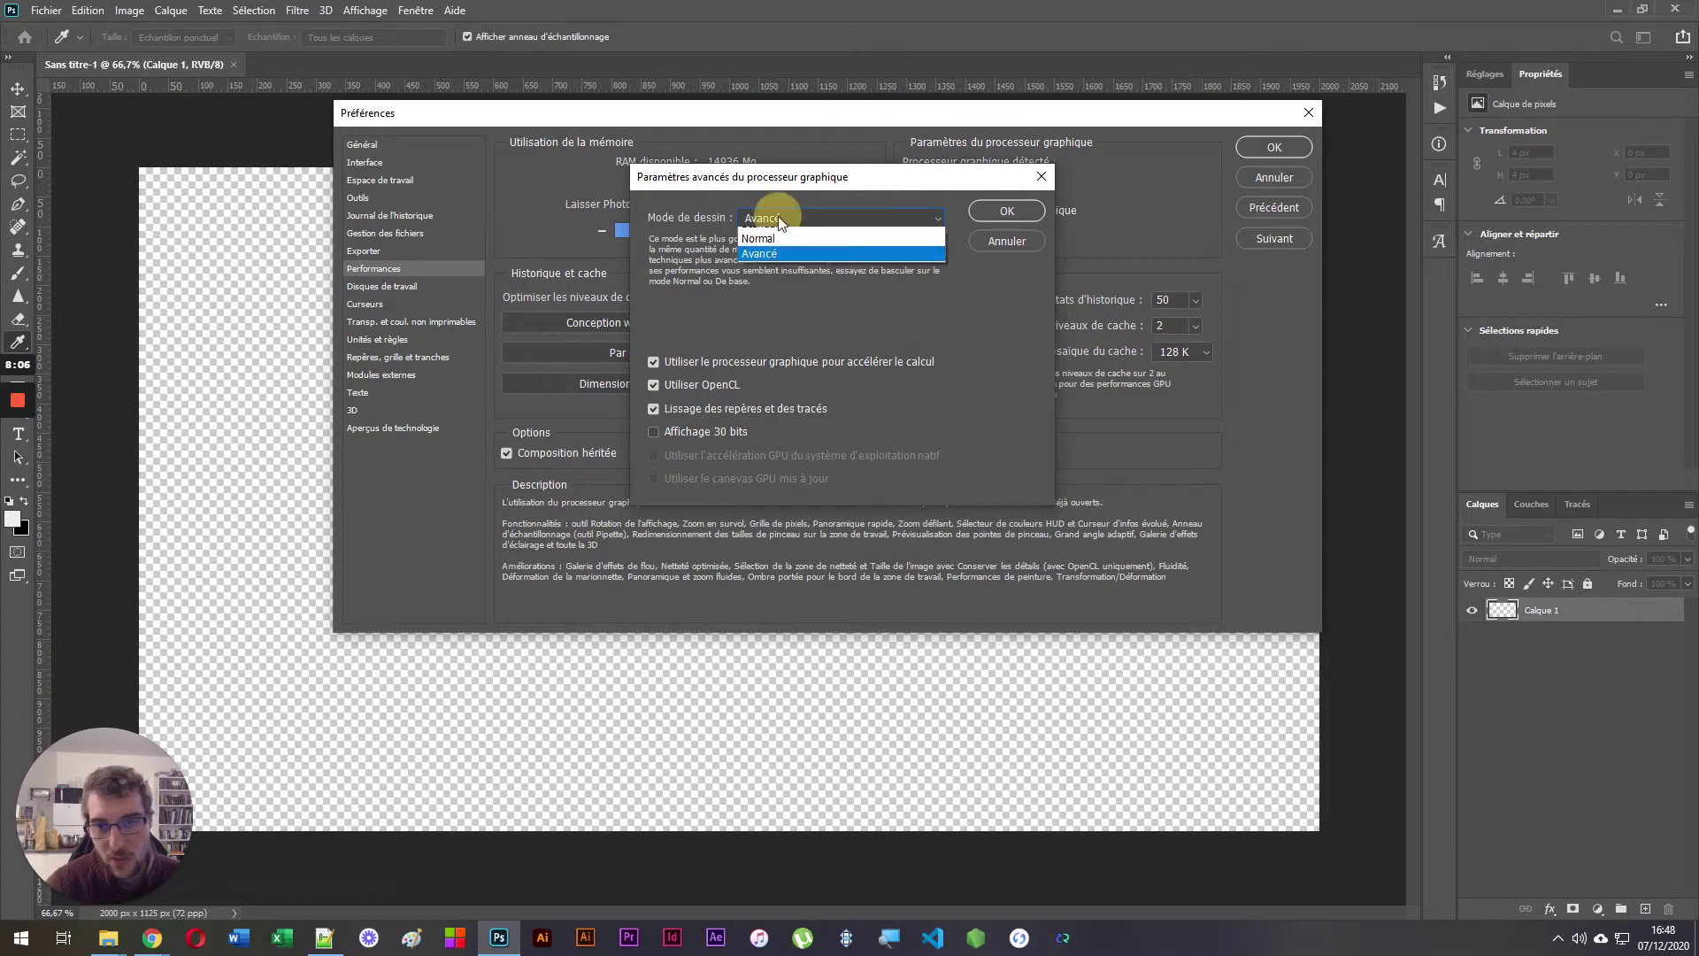
pyautogui.click(749, 296)
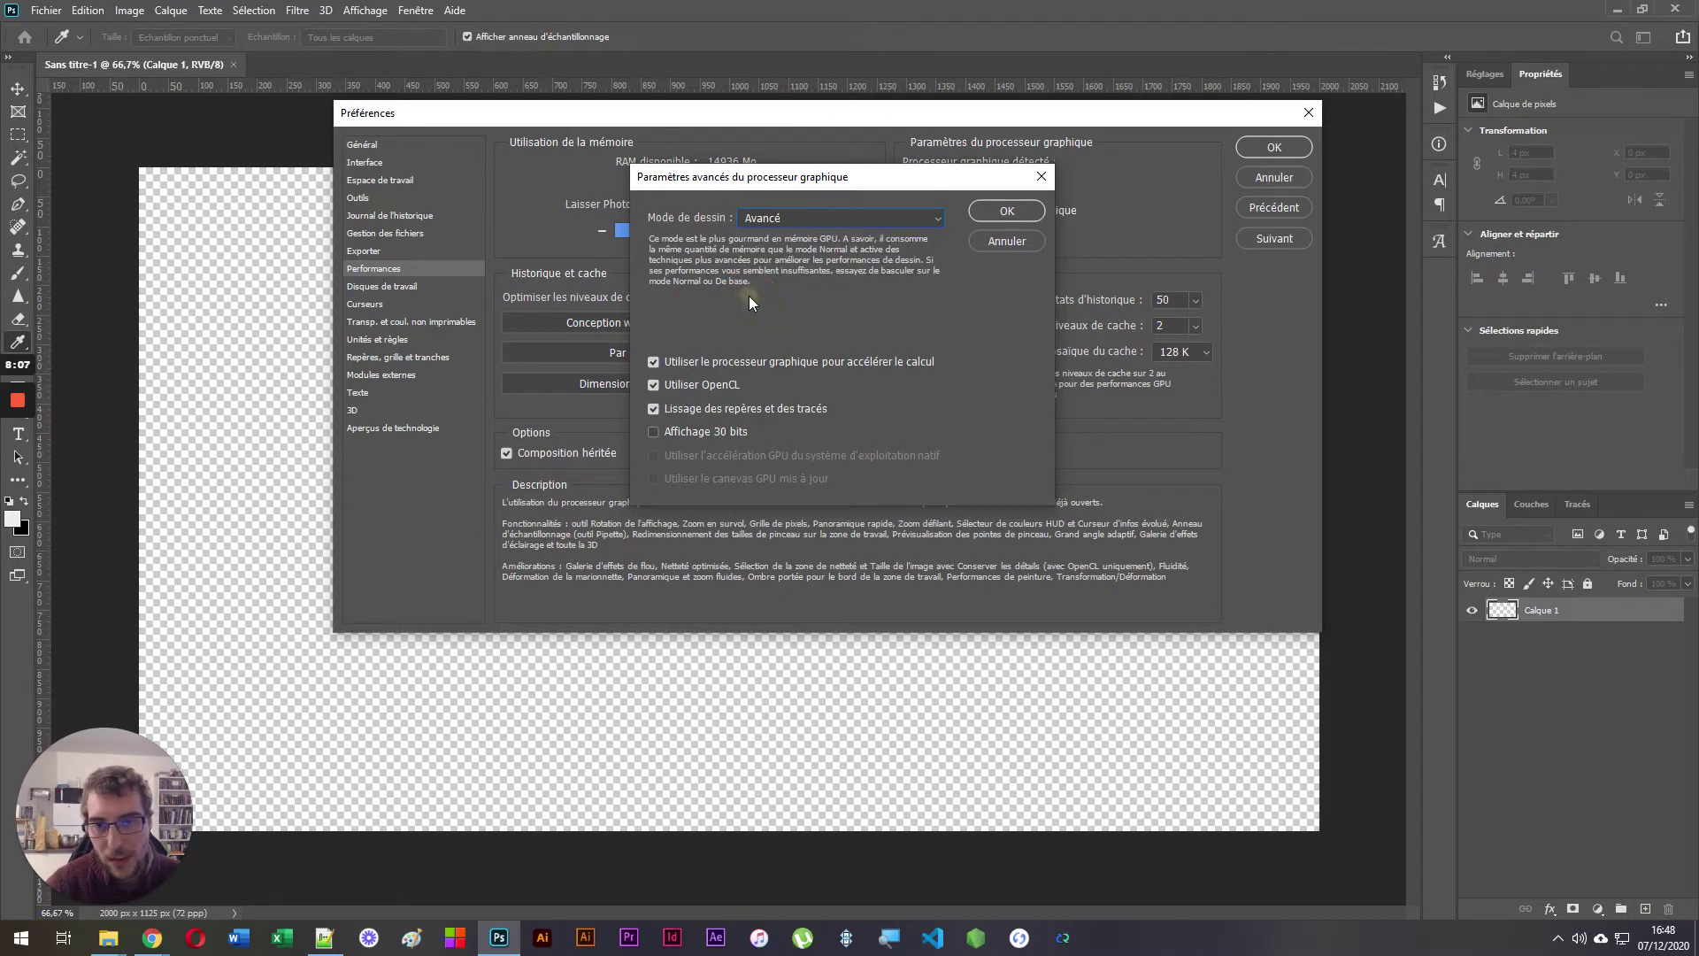
pyautogui.click(758, 217)
pyautogui.click(778, 259)
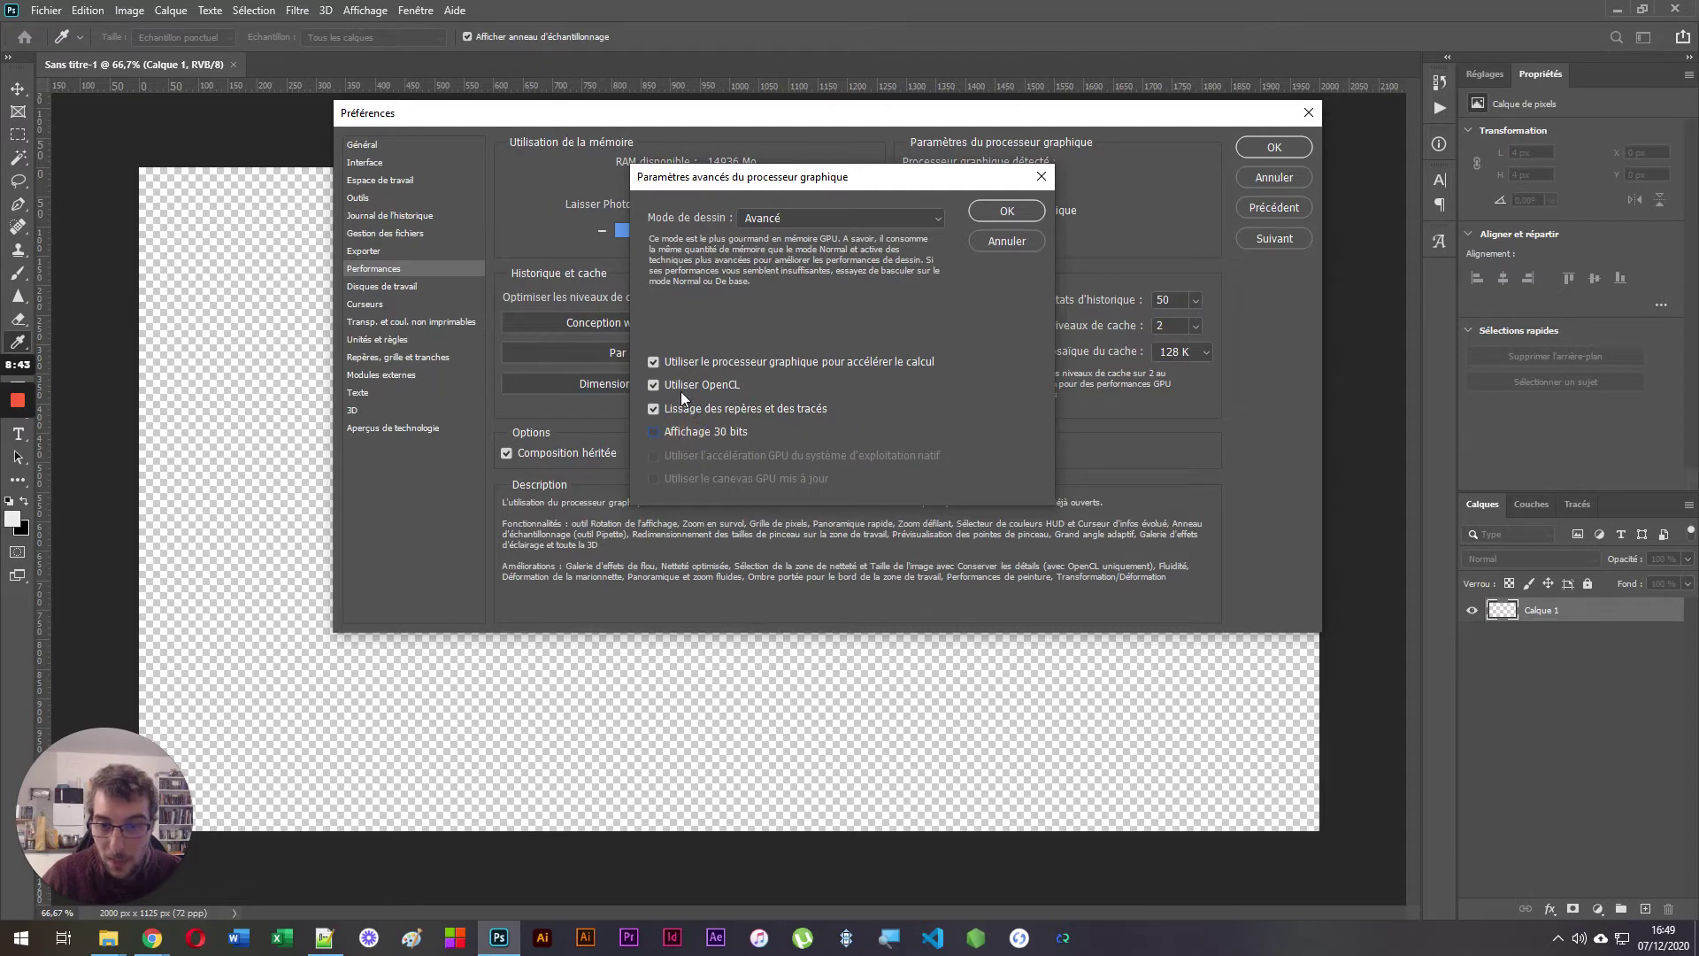
pyautogui.click(1007, 237)
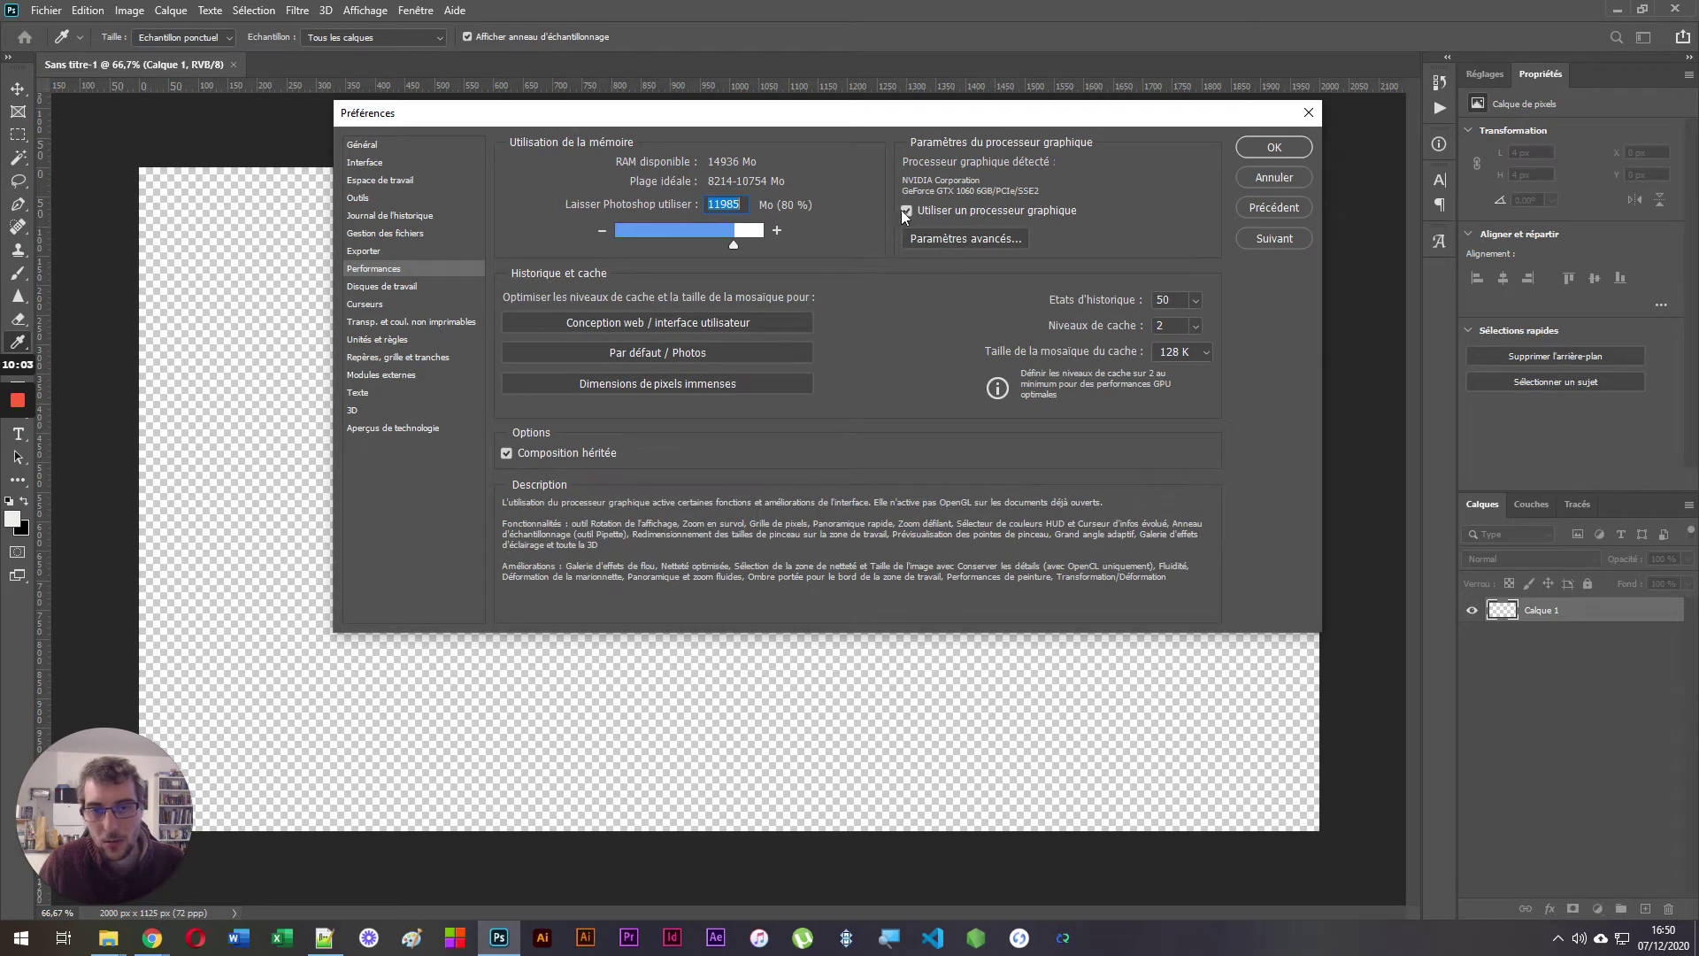
pyautogui.click(963, 239)
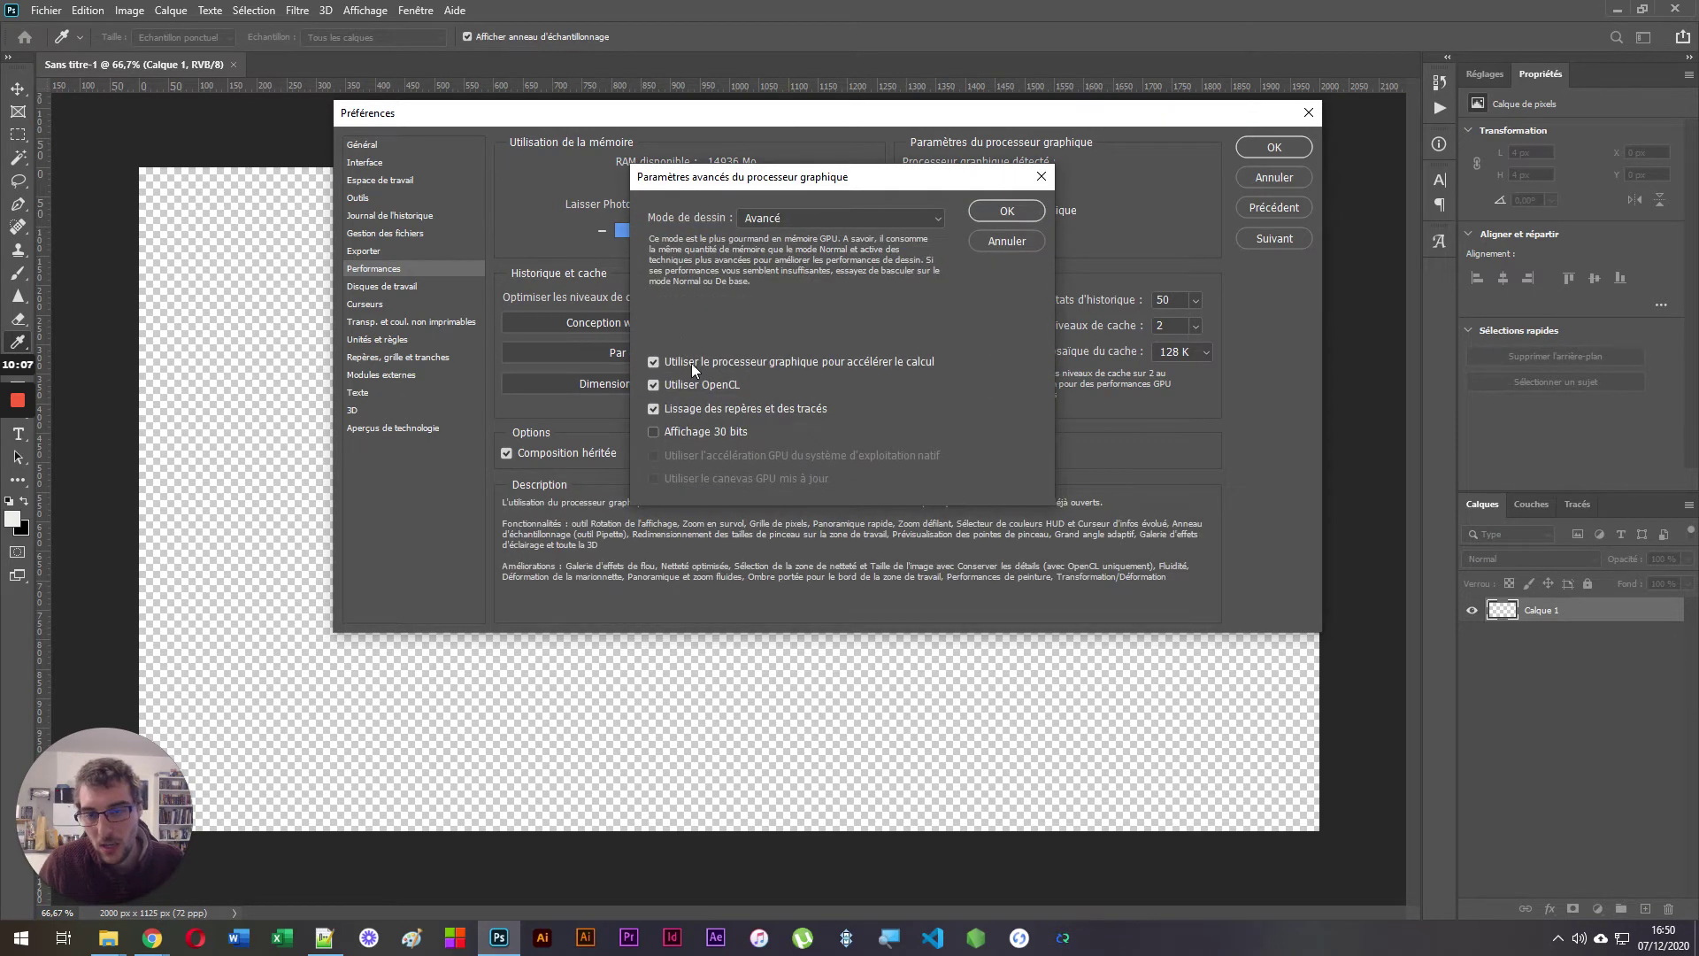
pyautogui.click(991, 243)
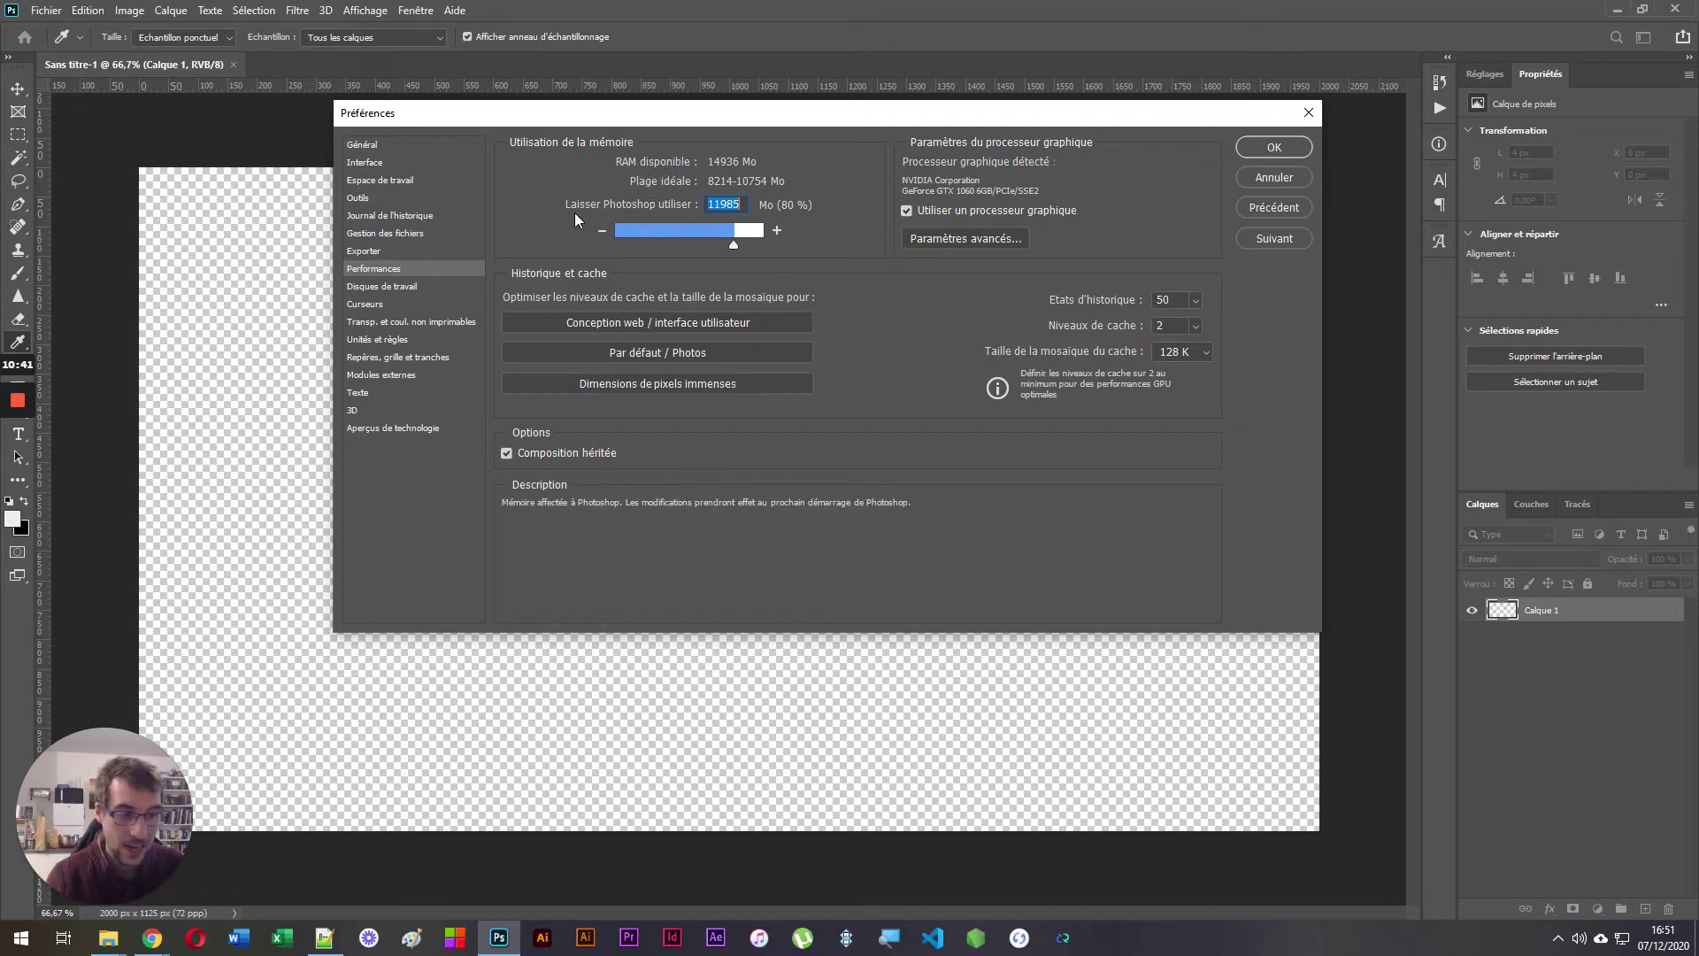
# - Review the scratch disk preferences, comparing the C:\ and D:\ drives
pyautogui.click(400, 287)
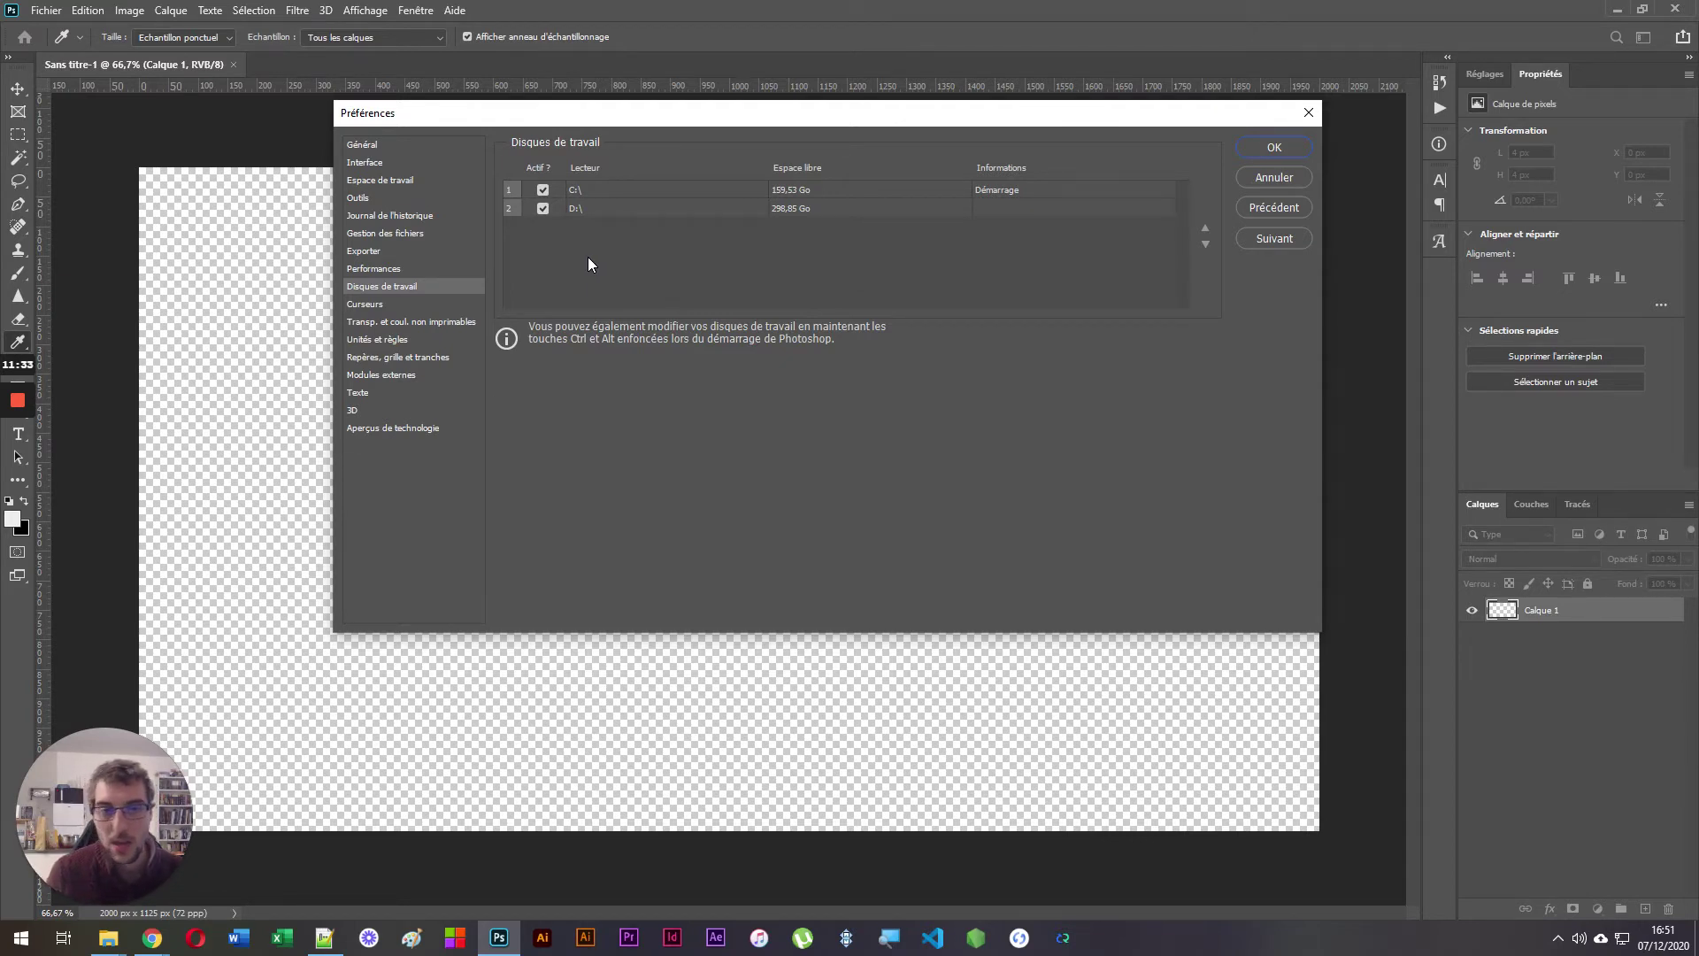
pyautogui.click(989, 188)
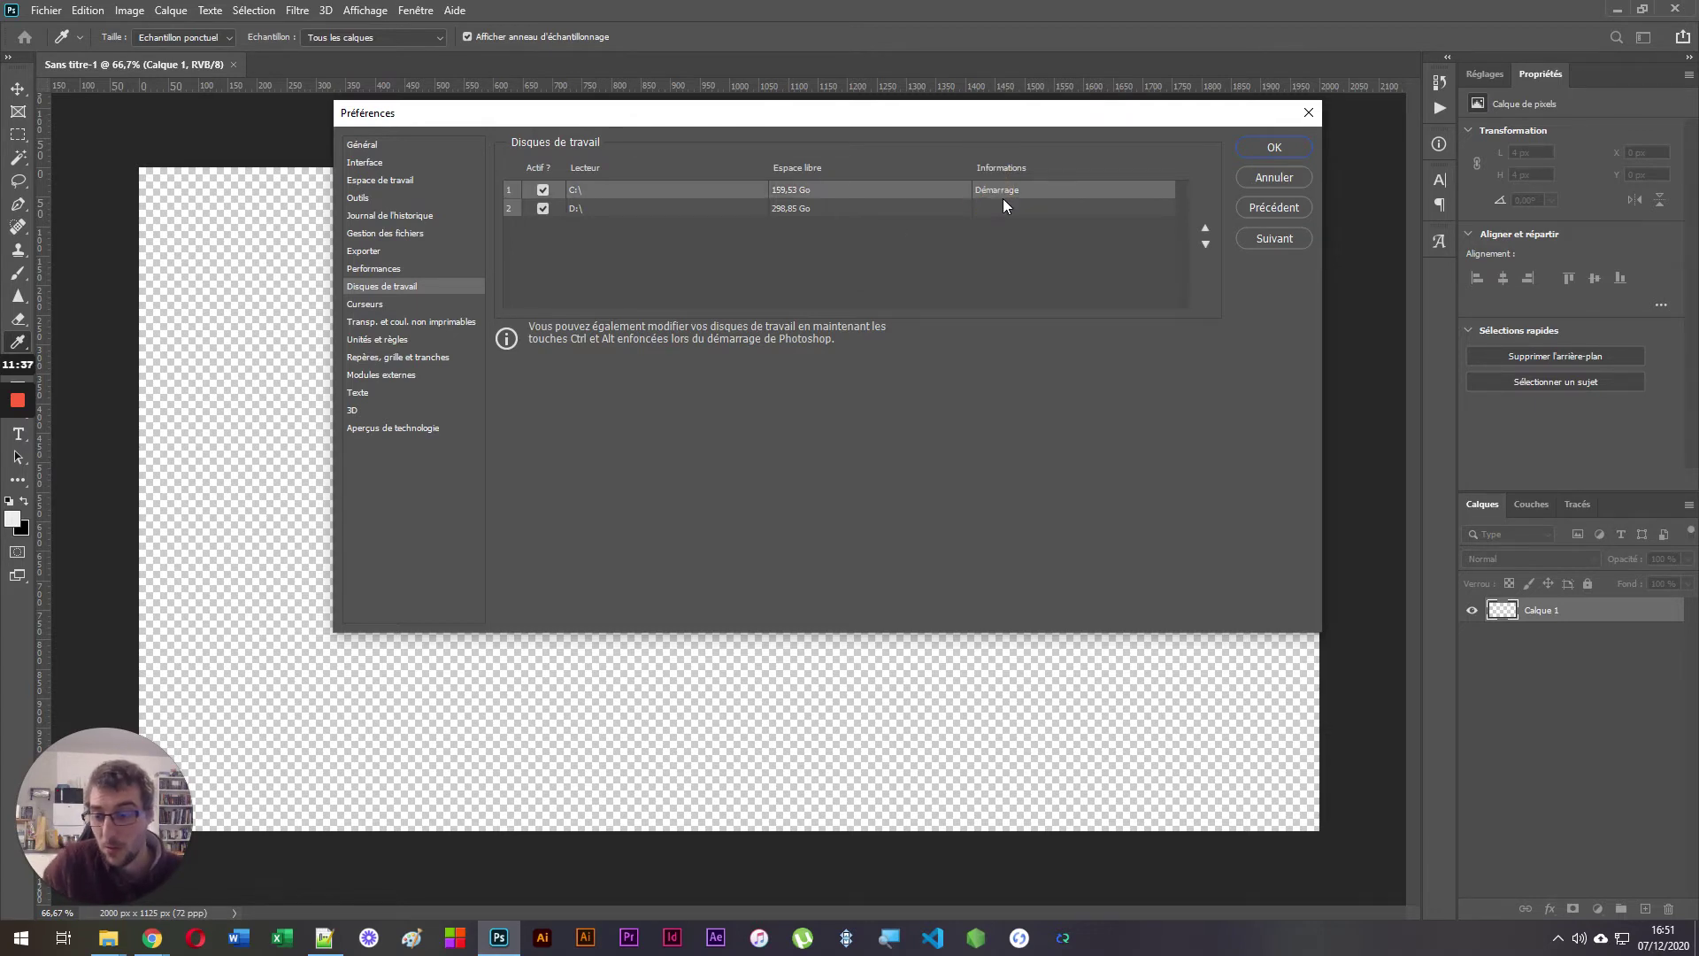
pyautogui.click(651, 216)
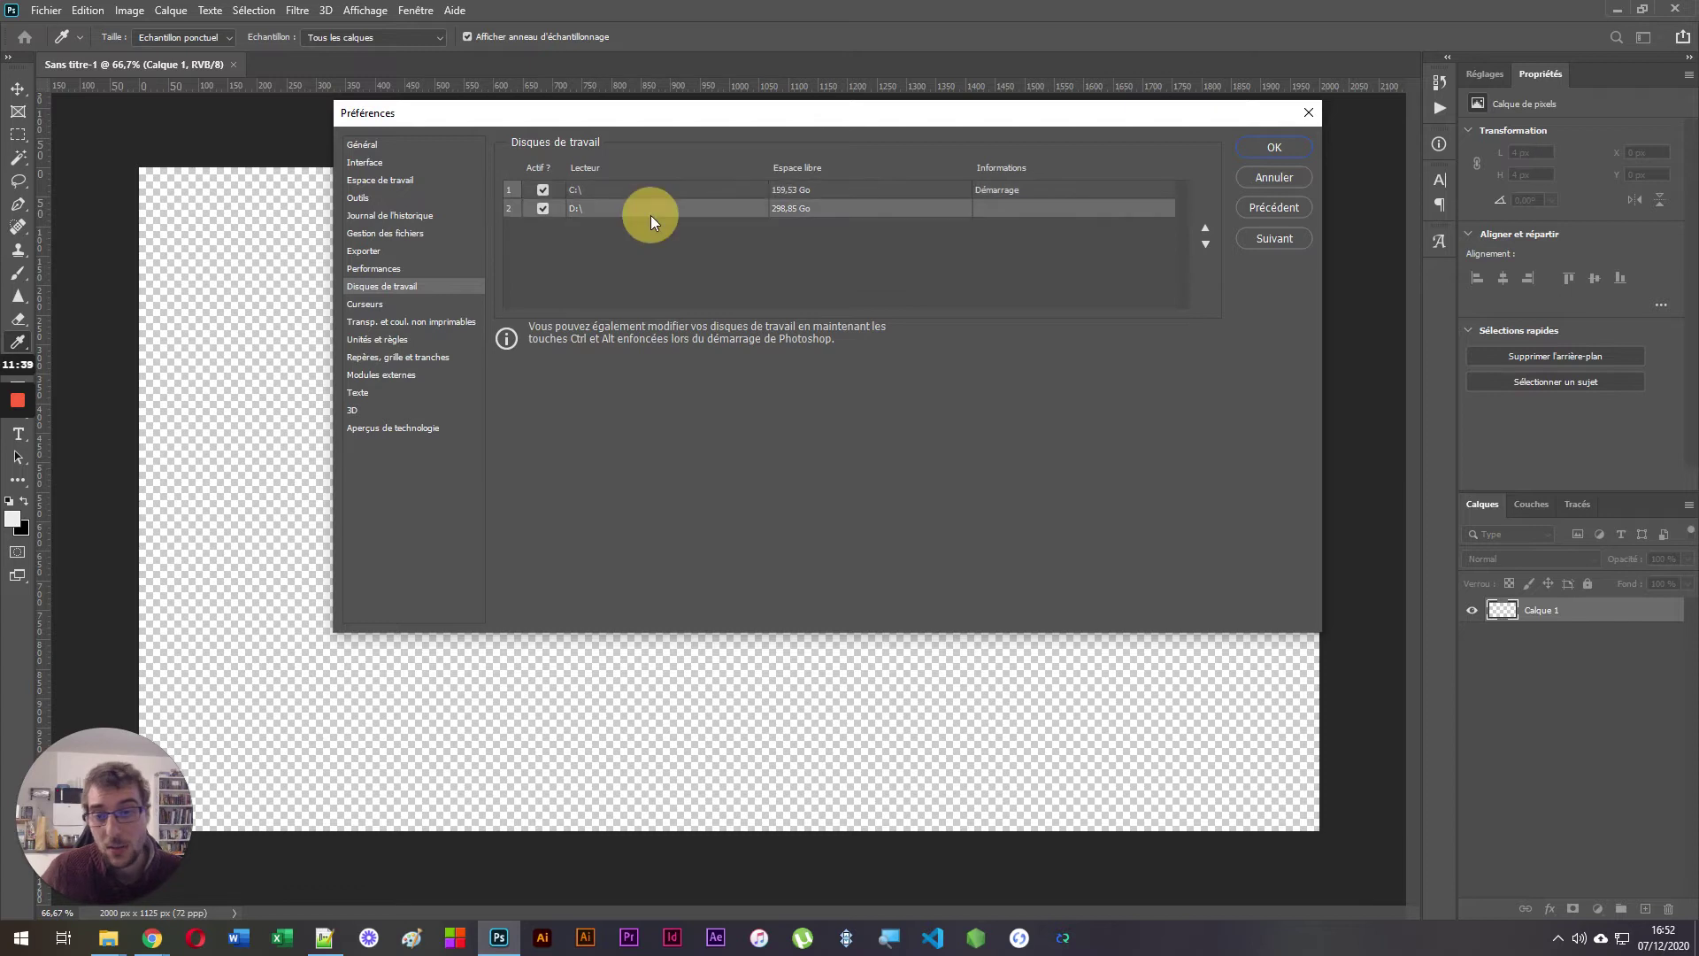
pyautogui.click(584, 190)
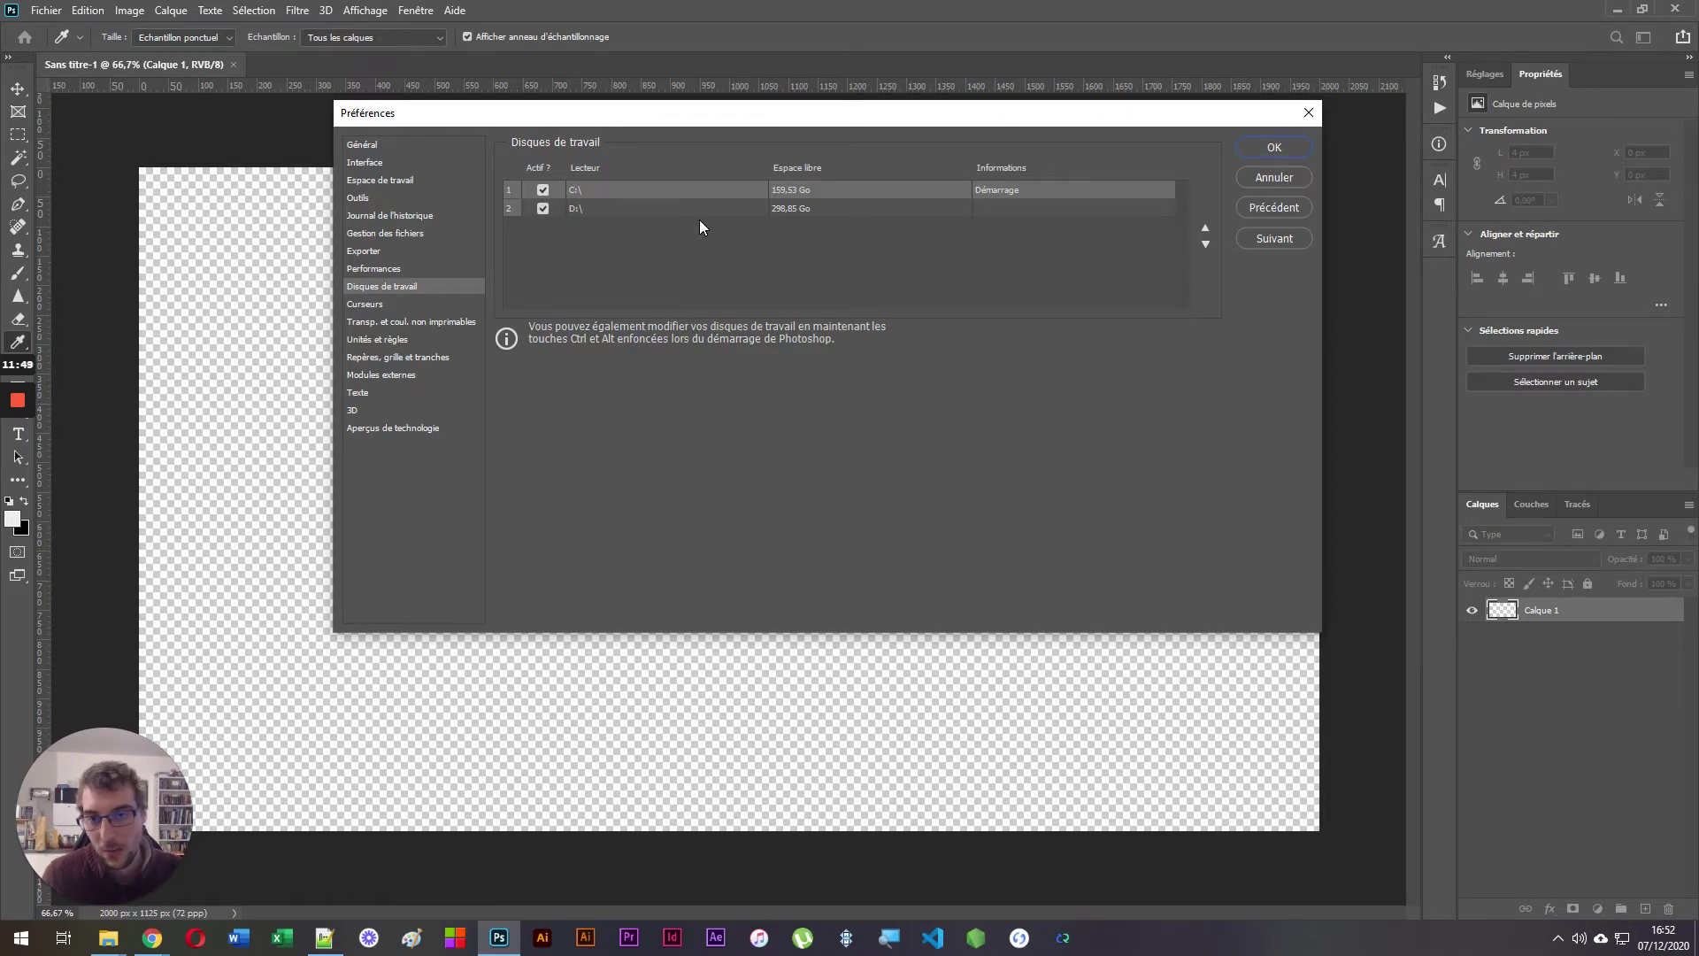
pyautogui.click(615, 211)
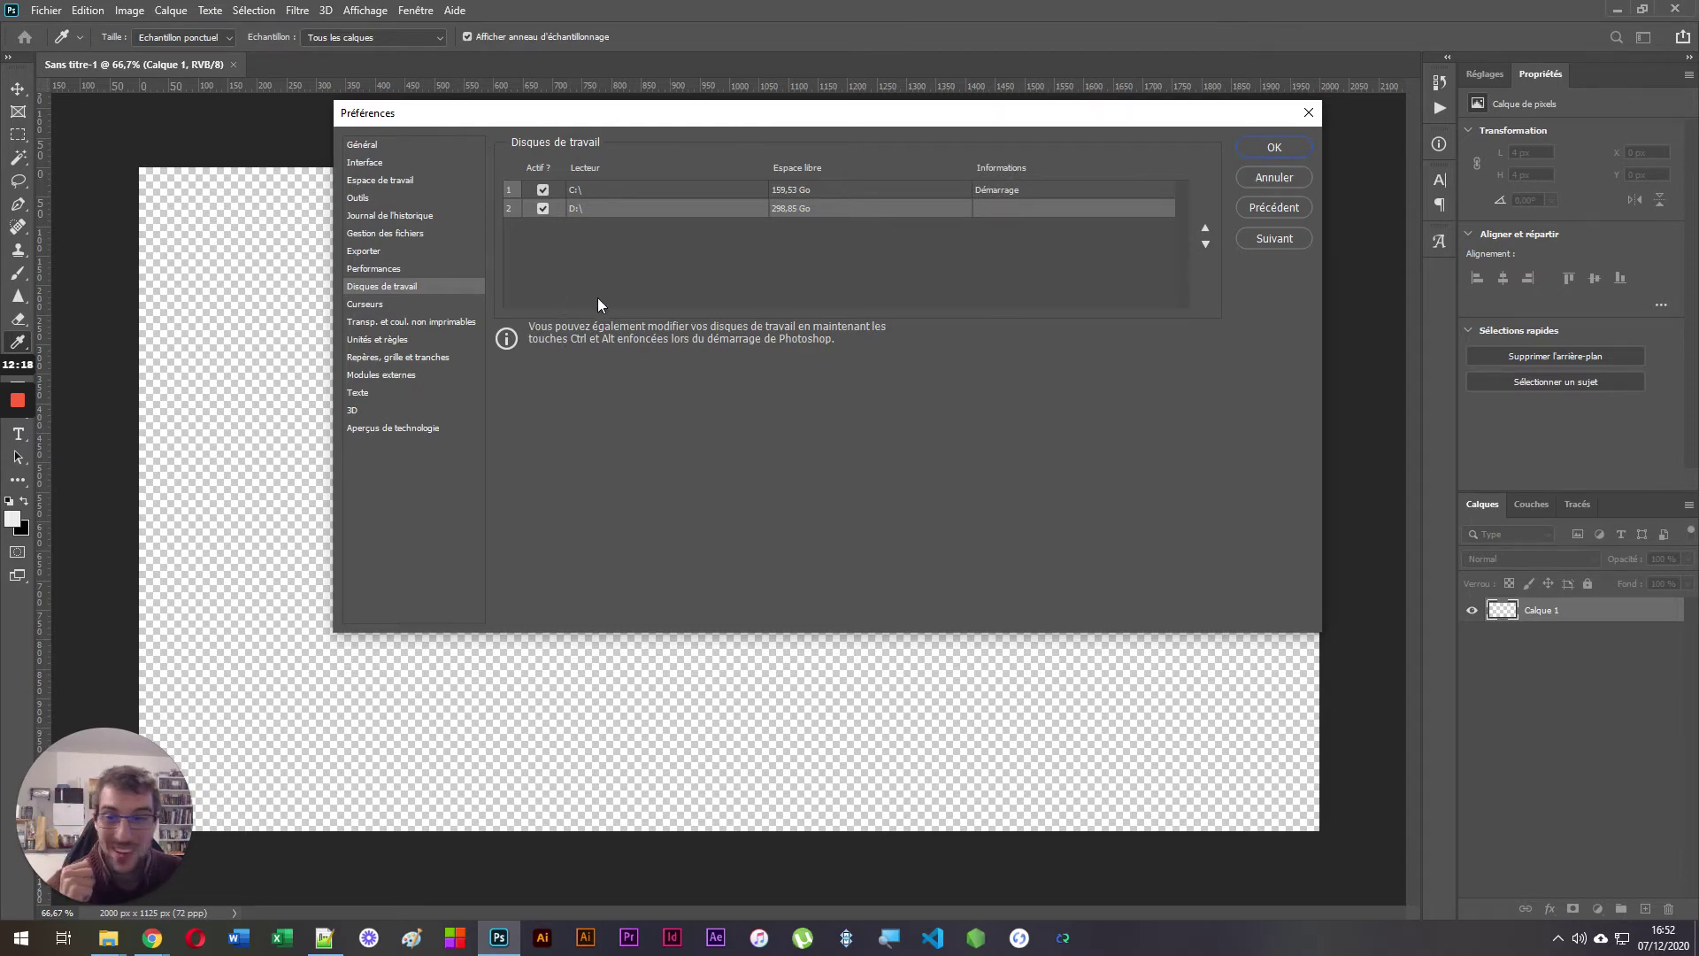
# - Check the memory use of running processes in the Windows Task Manager, and close it
pyautogui.press('super+x')
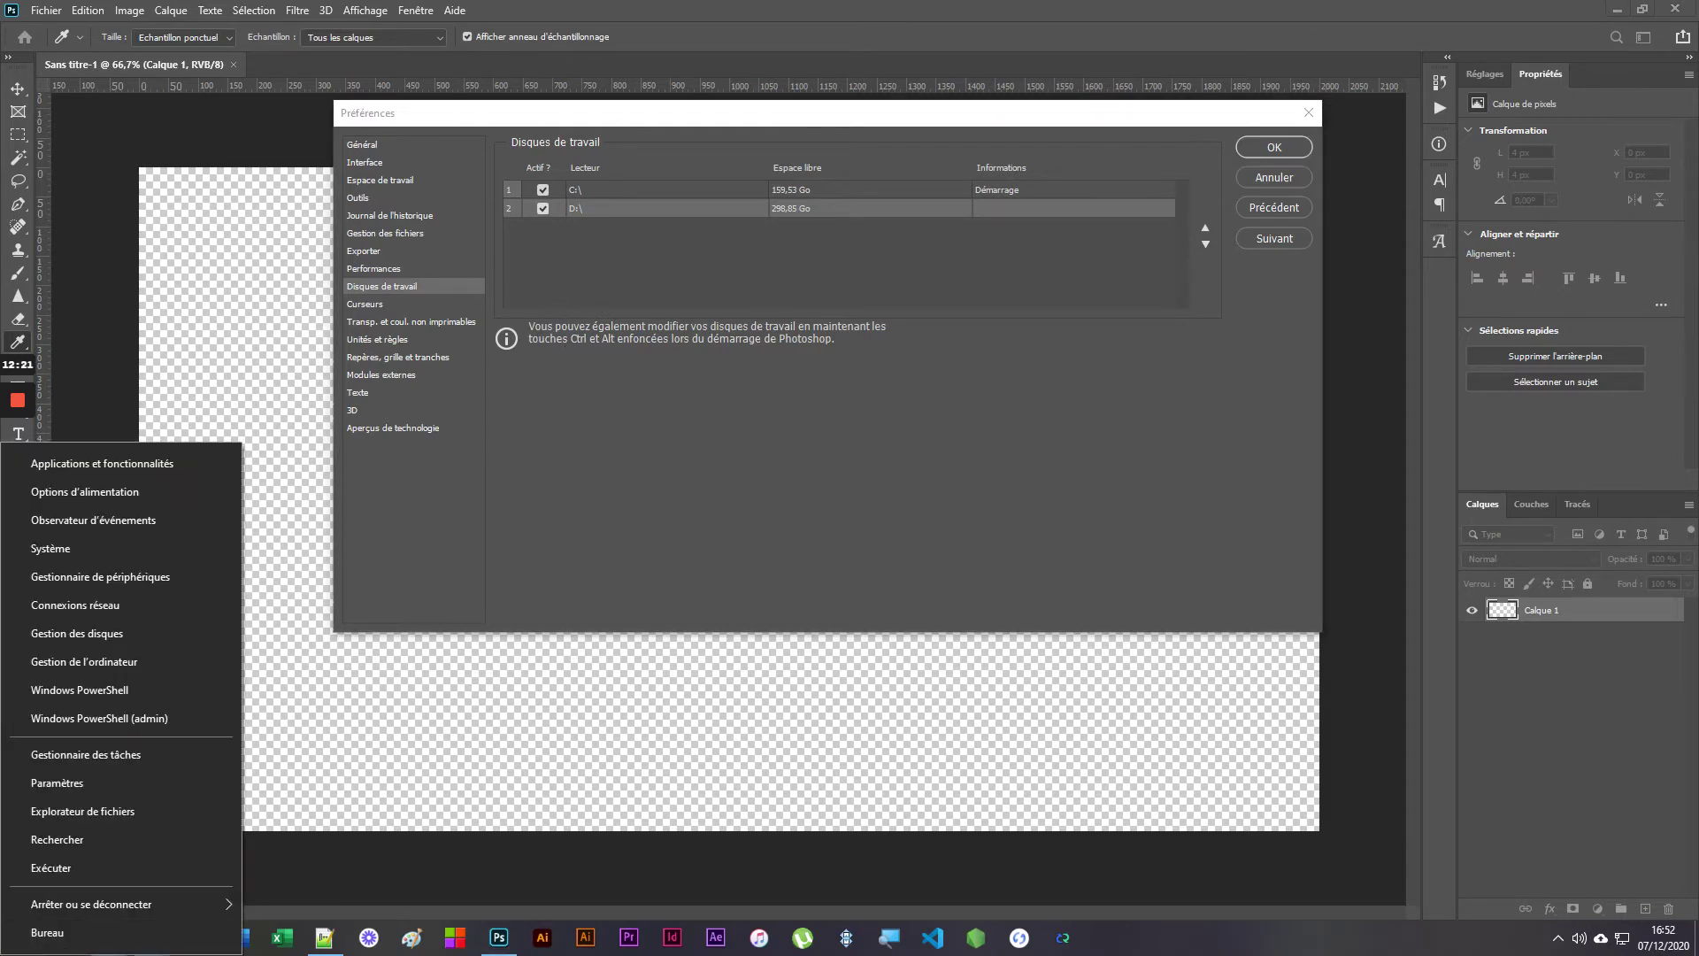
pyautogui.click(92, 757)
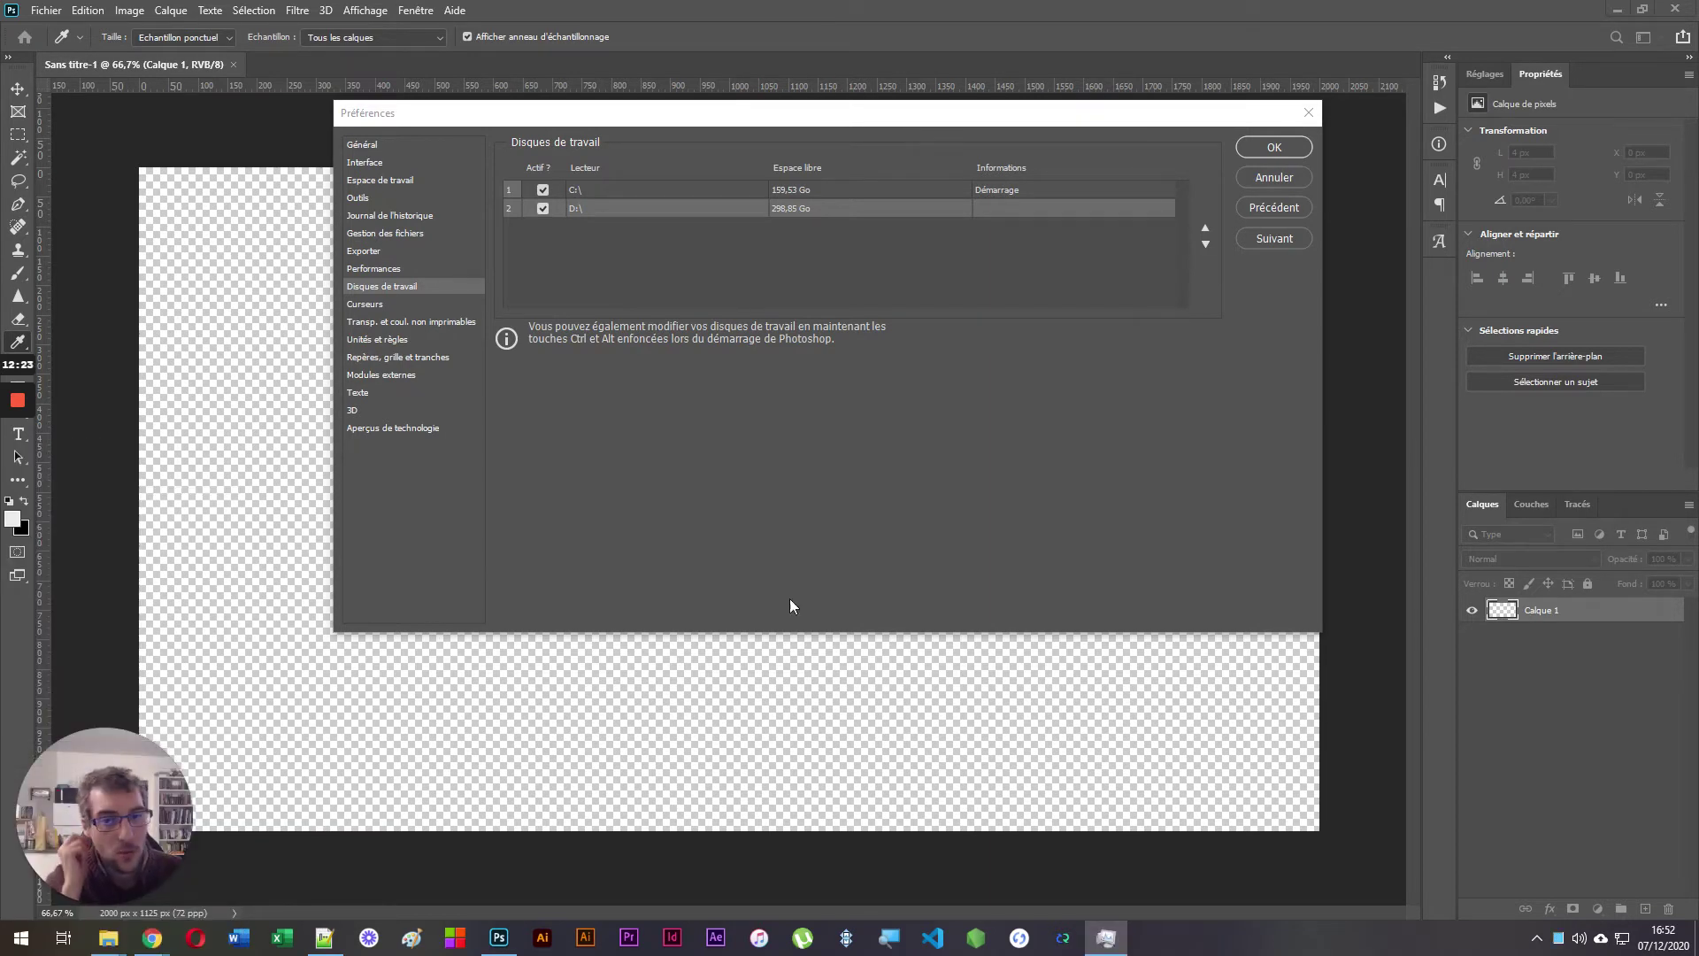
pyautogui.moveTo(1698, 354); pyautogui.dragTo(868, 178)
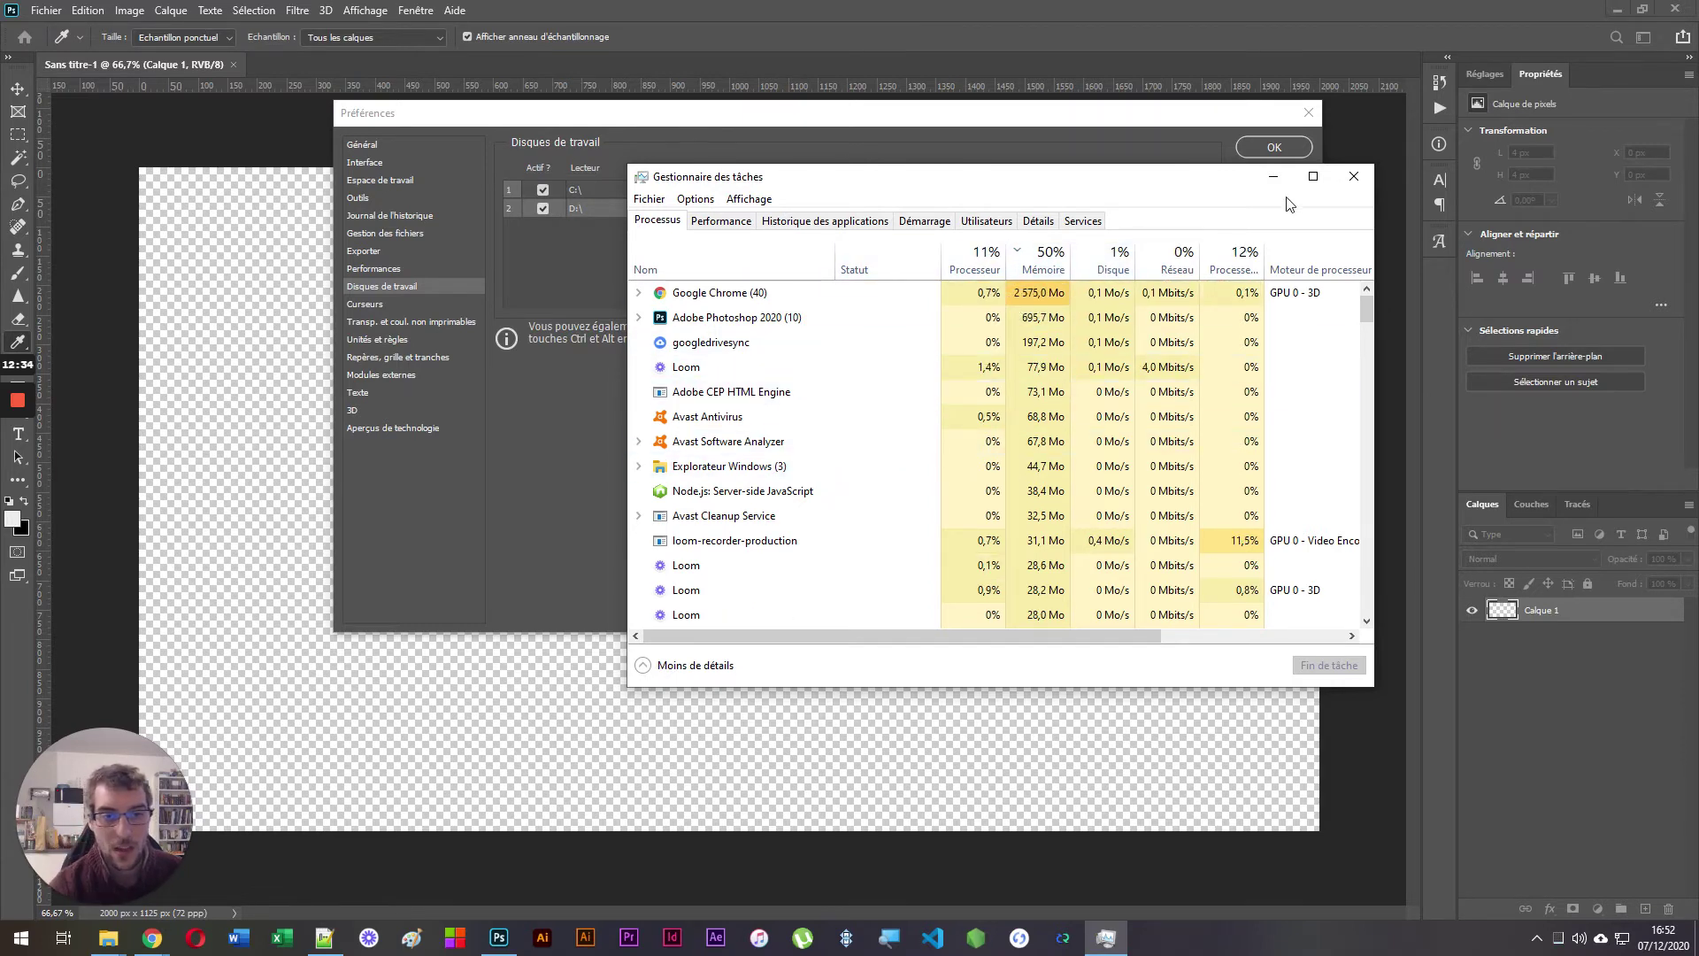
pyautogui.click(1349, 177)
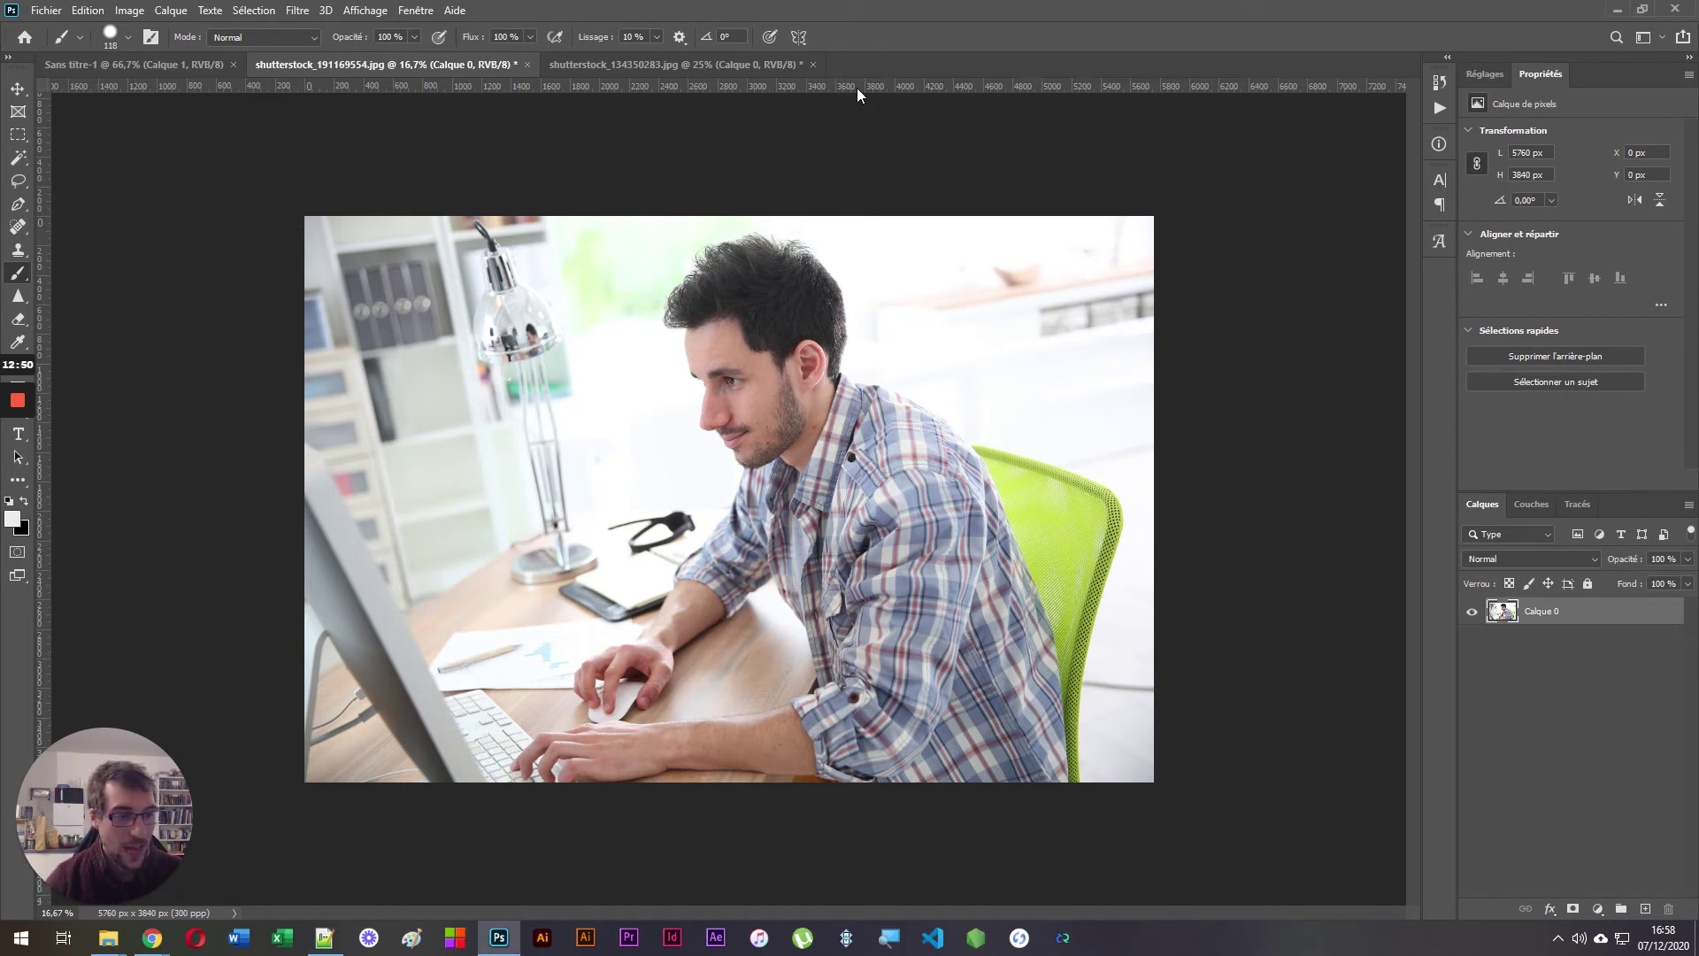
# - Compare the open images shutterstock_191169554.jpg and shutterstock_134350283.jpg by switching between their documents, ending on shutterstock_191169554.jpg
pyautogui.click(571, 63)
pyautogui.click(478, 64)
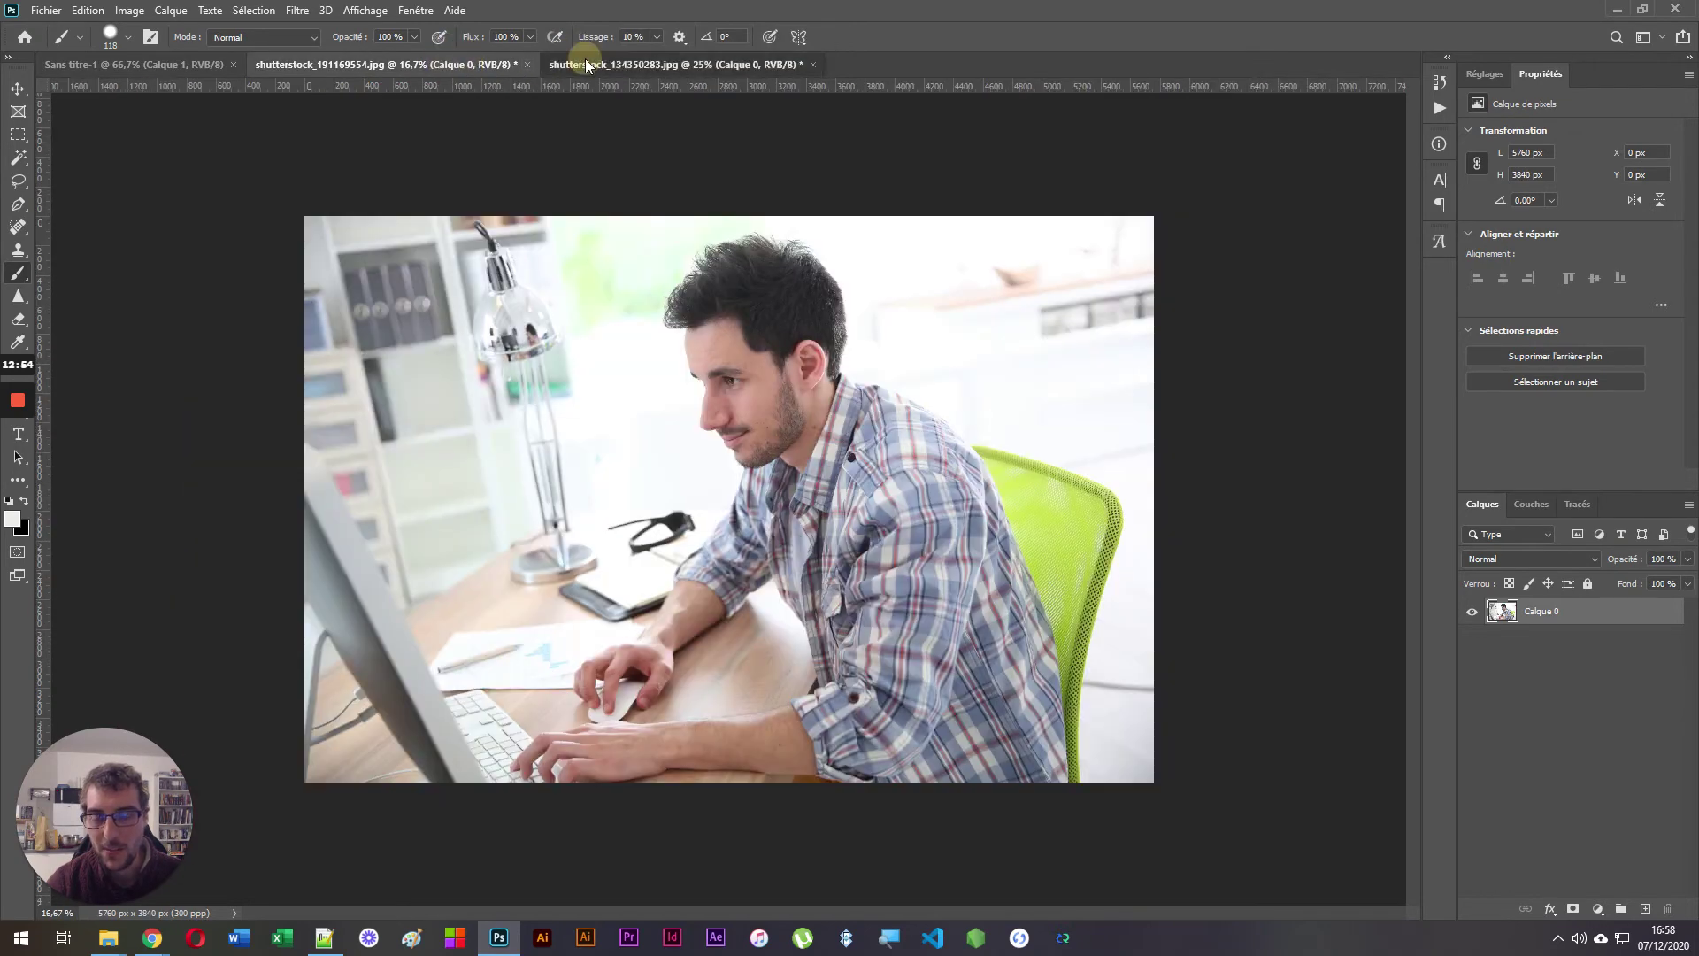
pyautogui.click(602, 64)
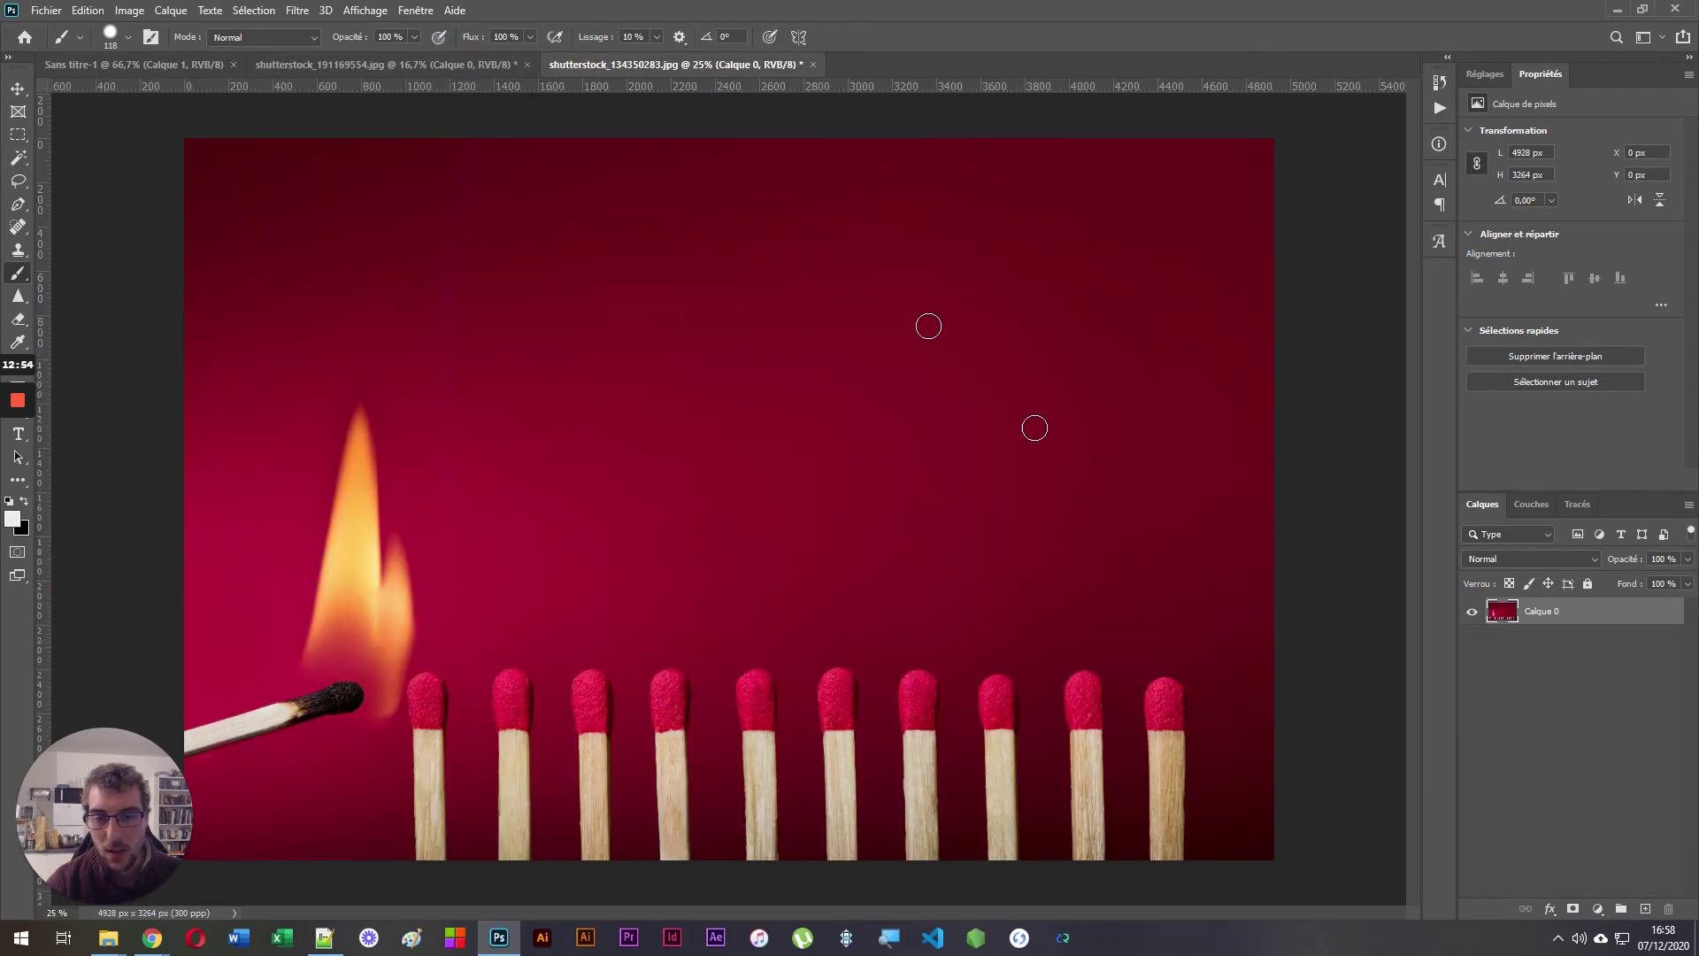
pyautogui.click(328, 69)
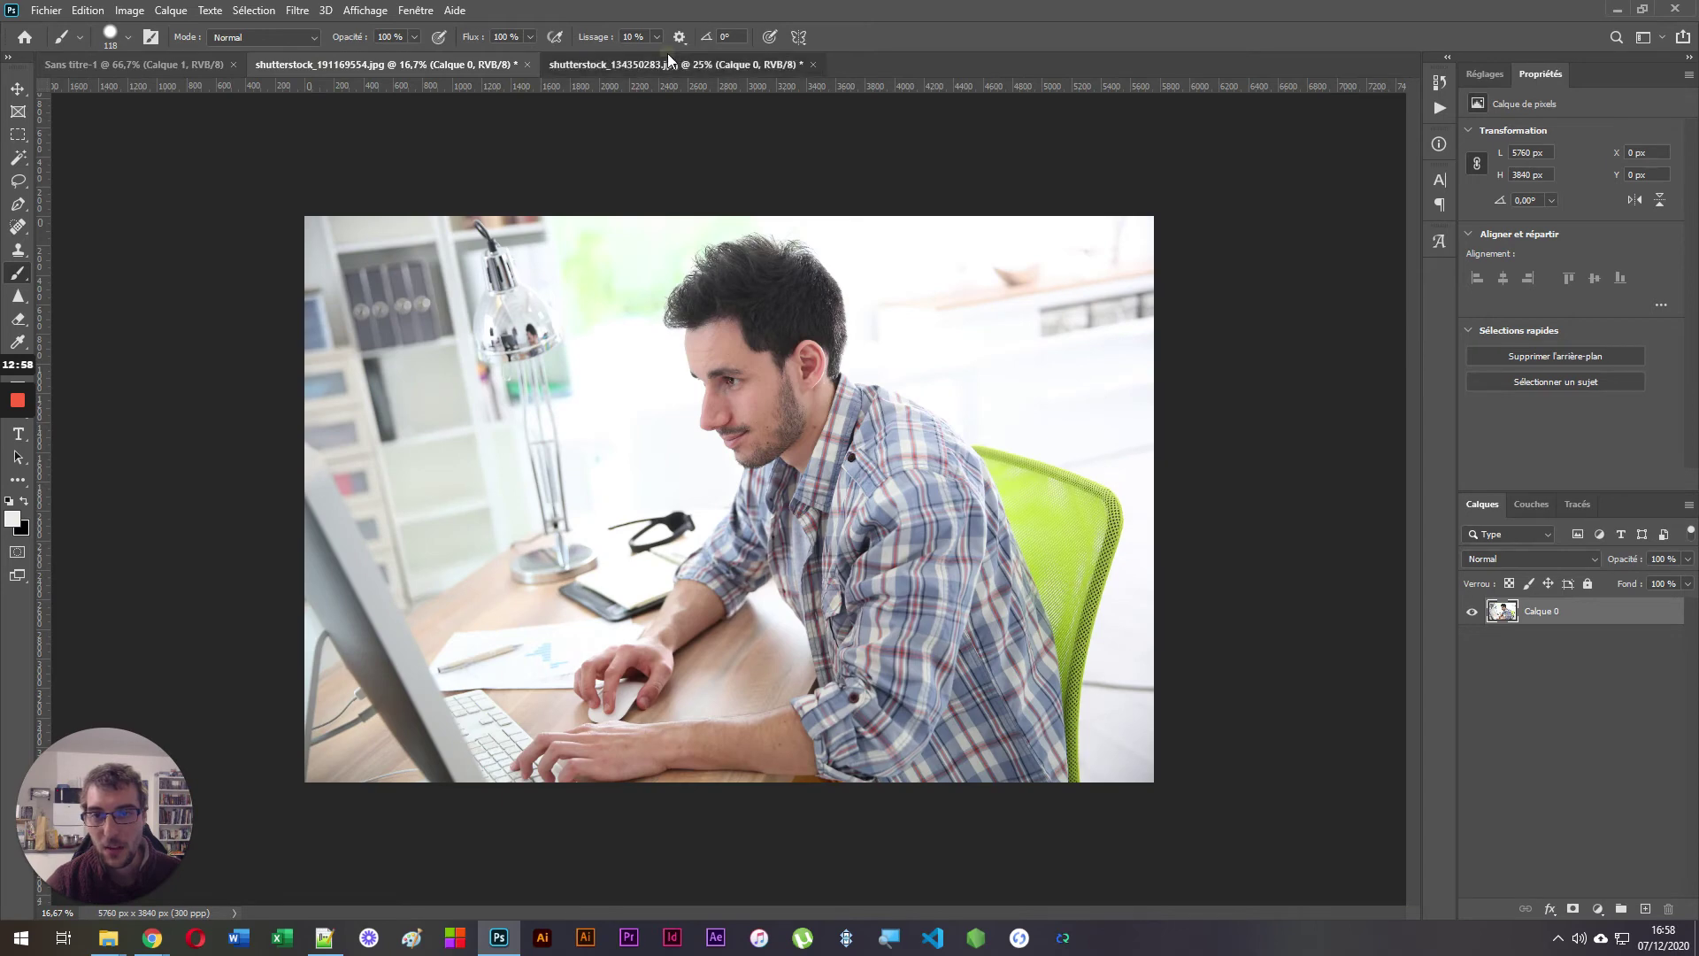
# - Copy the matches image from shutterstock_134350283.jpg into shutterstock_191169554.jpg as a new layer, and delete that layer
pyautogui.click(668, 57)
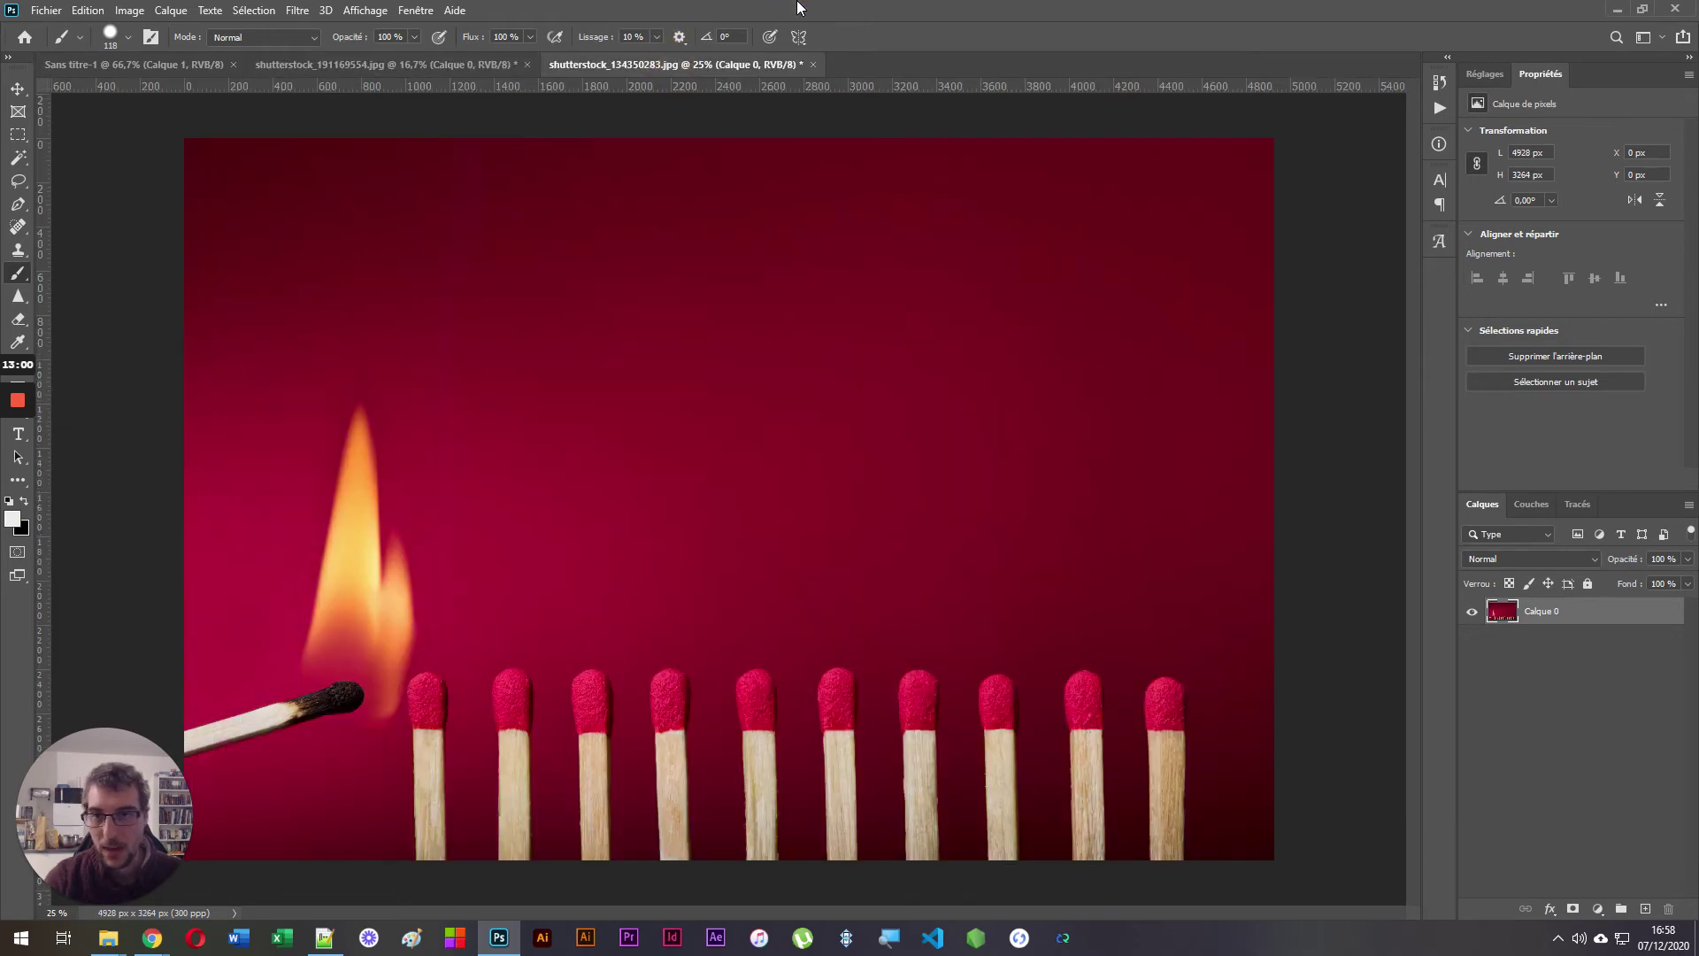
pyautogui.click(429, 67)
pyautogui.moveTo(428, 71); pyautogui.dragTo(428, 72)
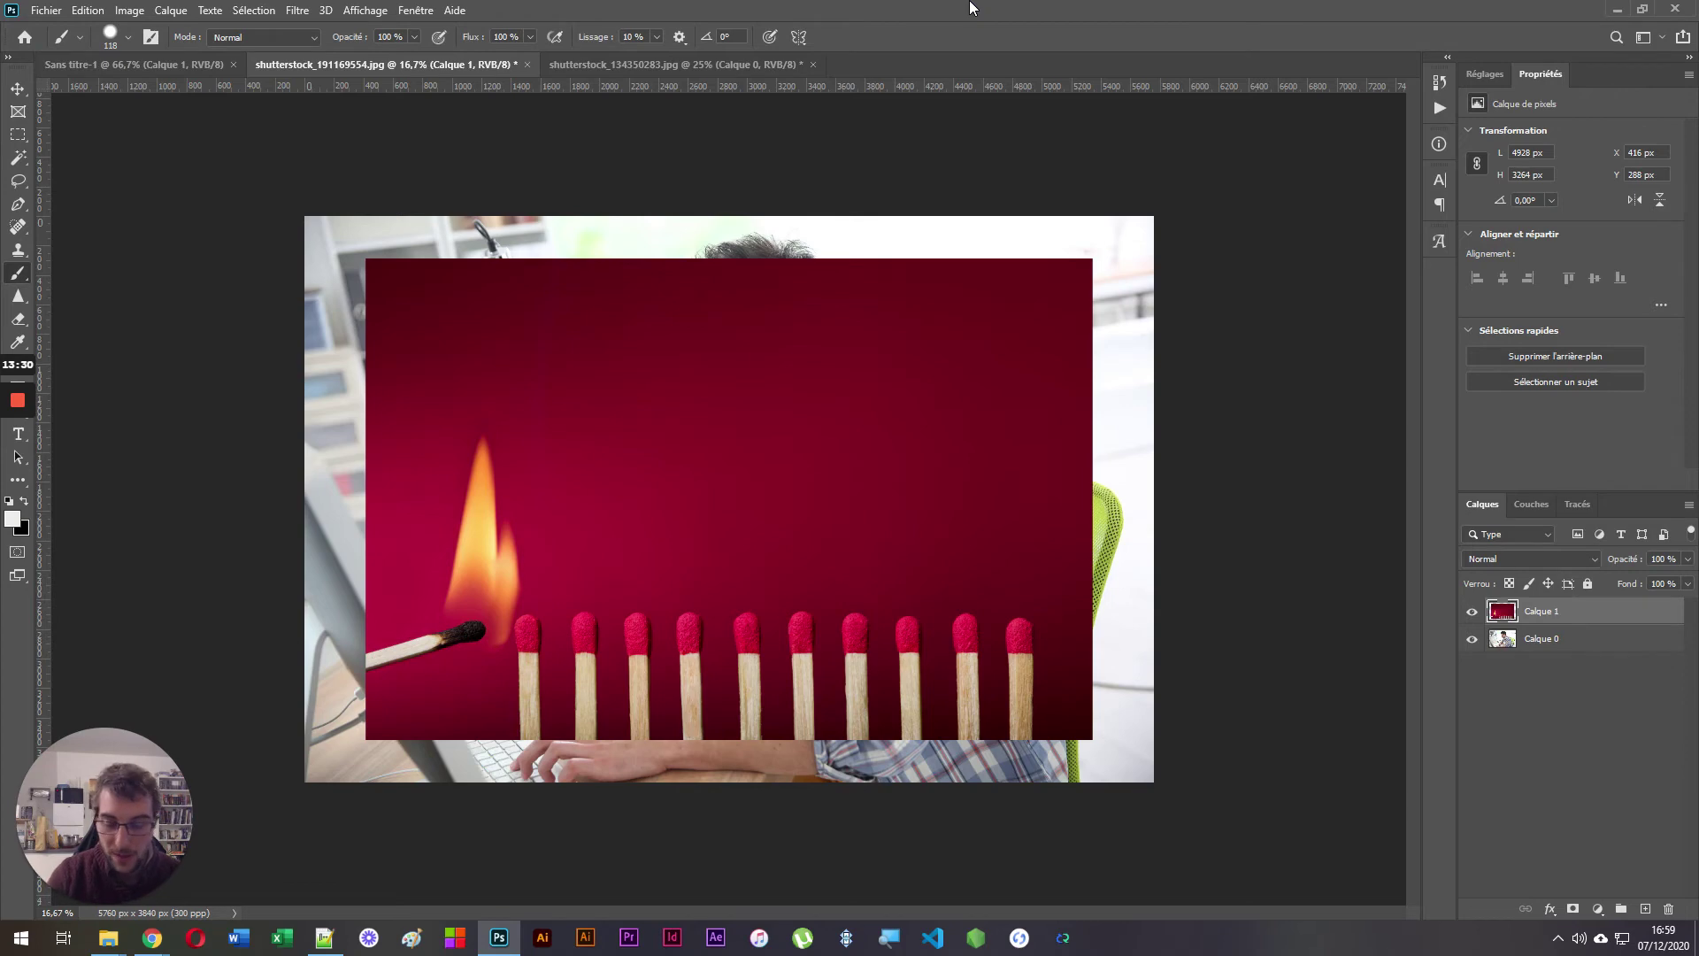
pyautogui.press('Delete')
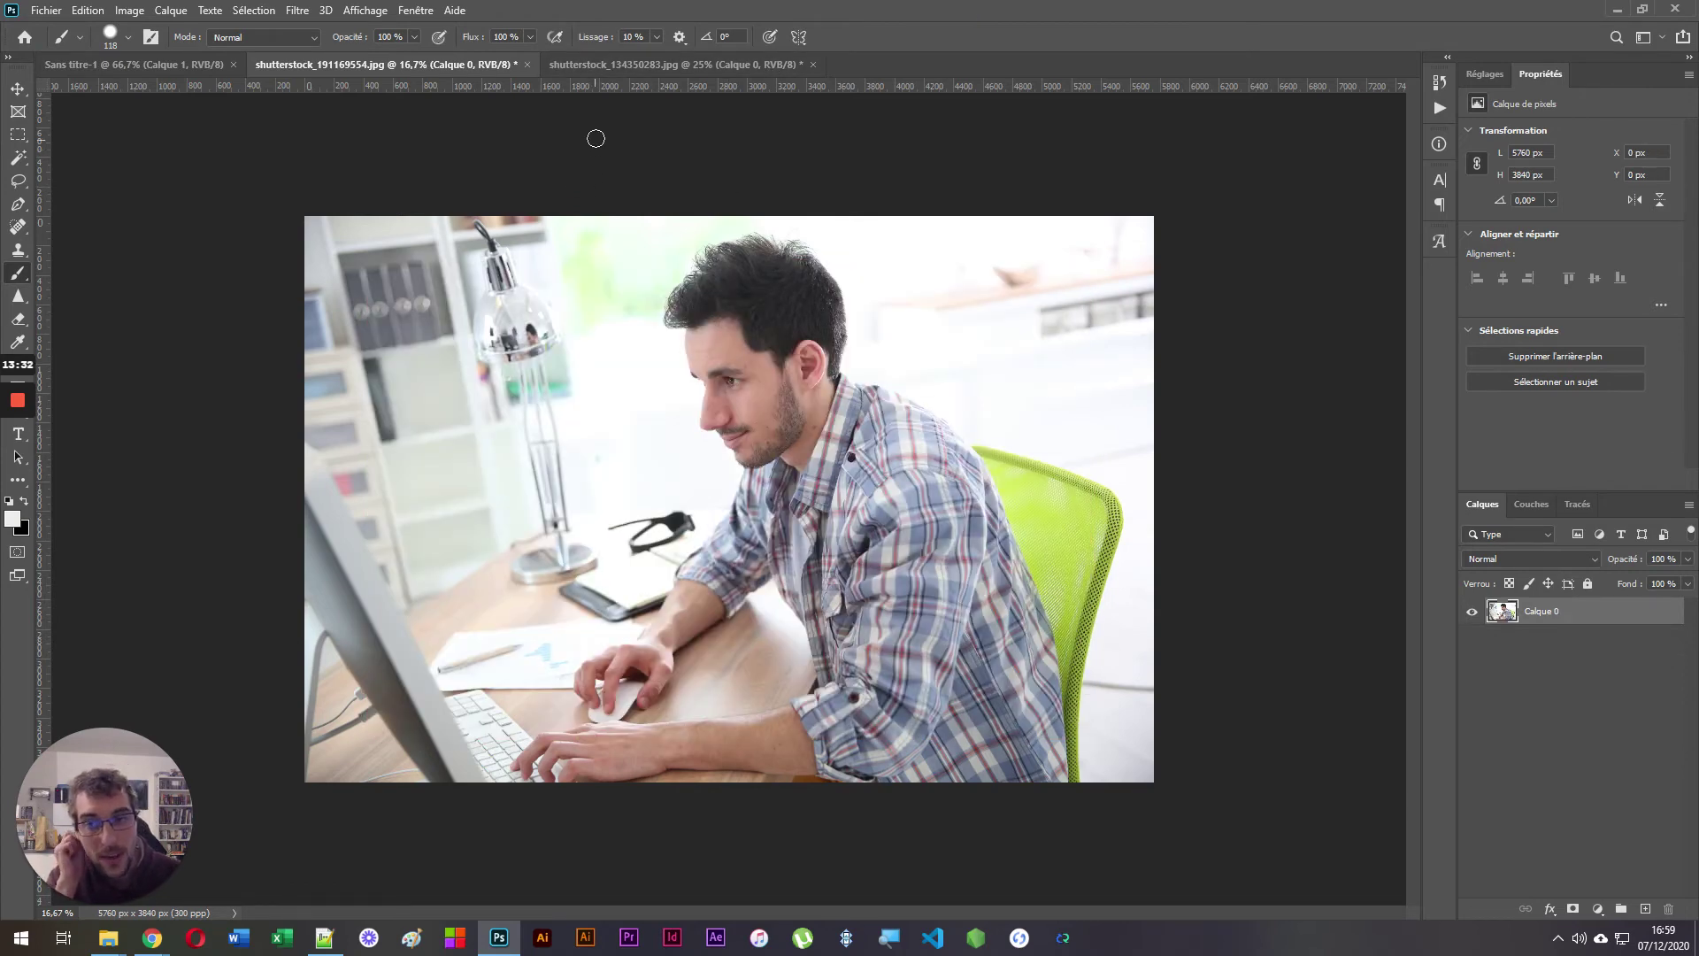
# - Transfer the matches layer from shutterstock_134350283.jpg into the shutterstock_191169554.jpg document with the Move tool
pyautogui.click(635, 69)
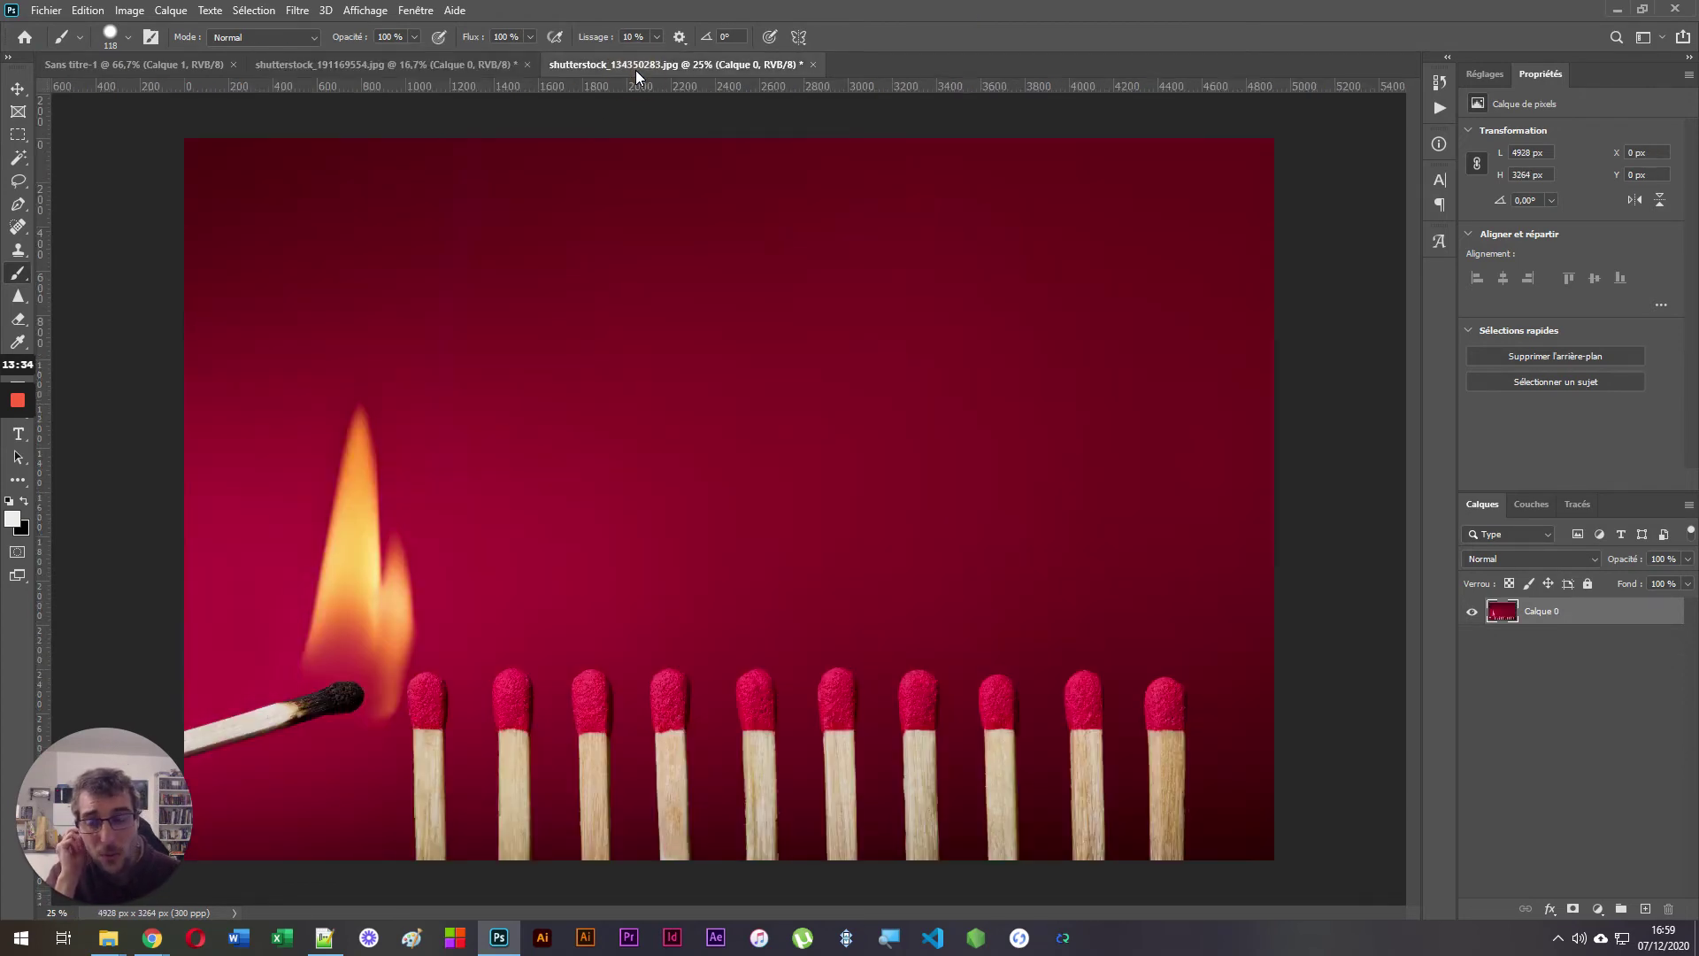
pyautogui.click(18, 88)
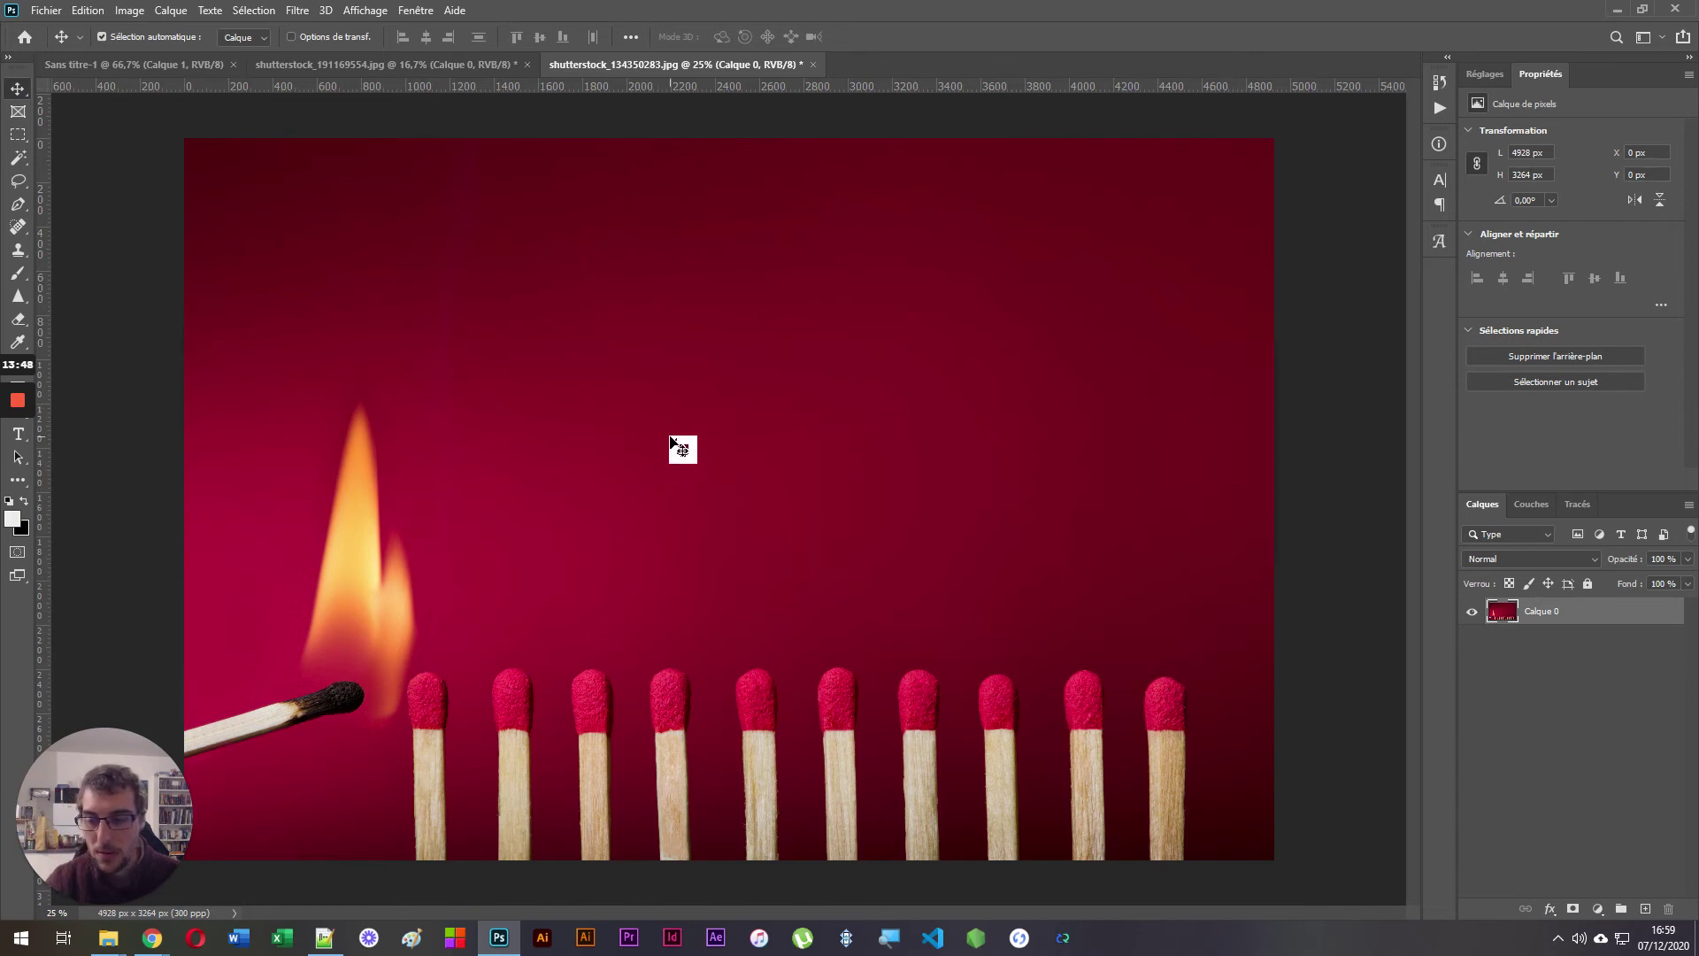
pyautogui.moveTo(670, 439); pyautogui.dragTo(759, 538)
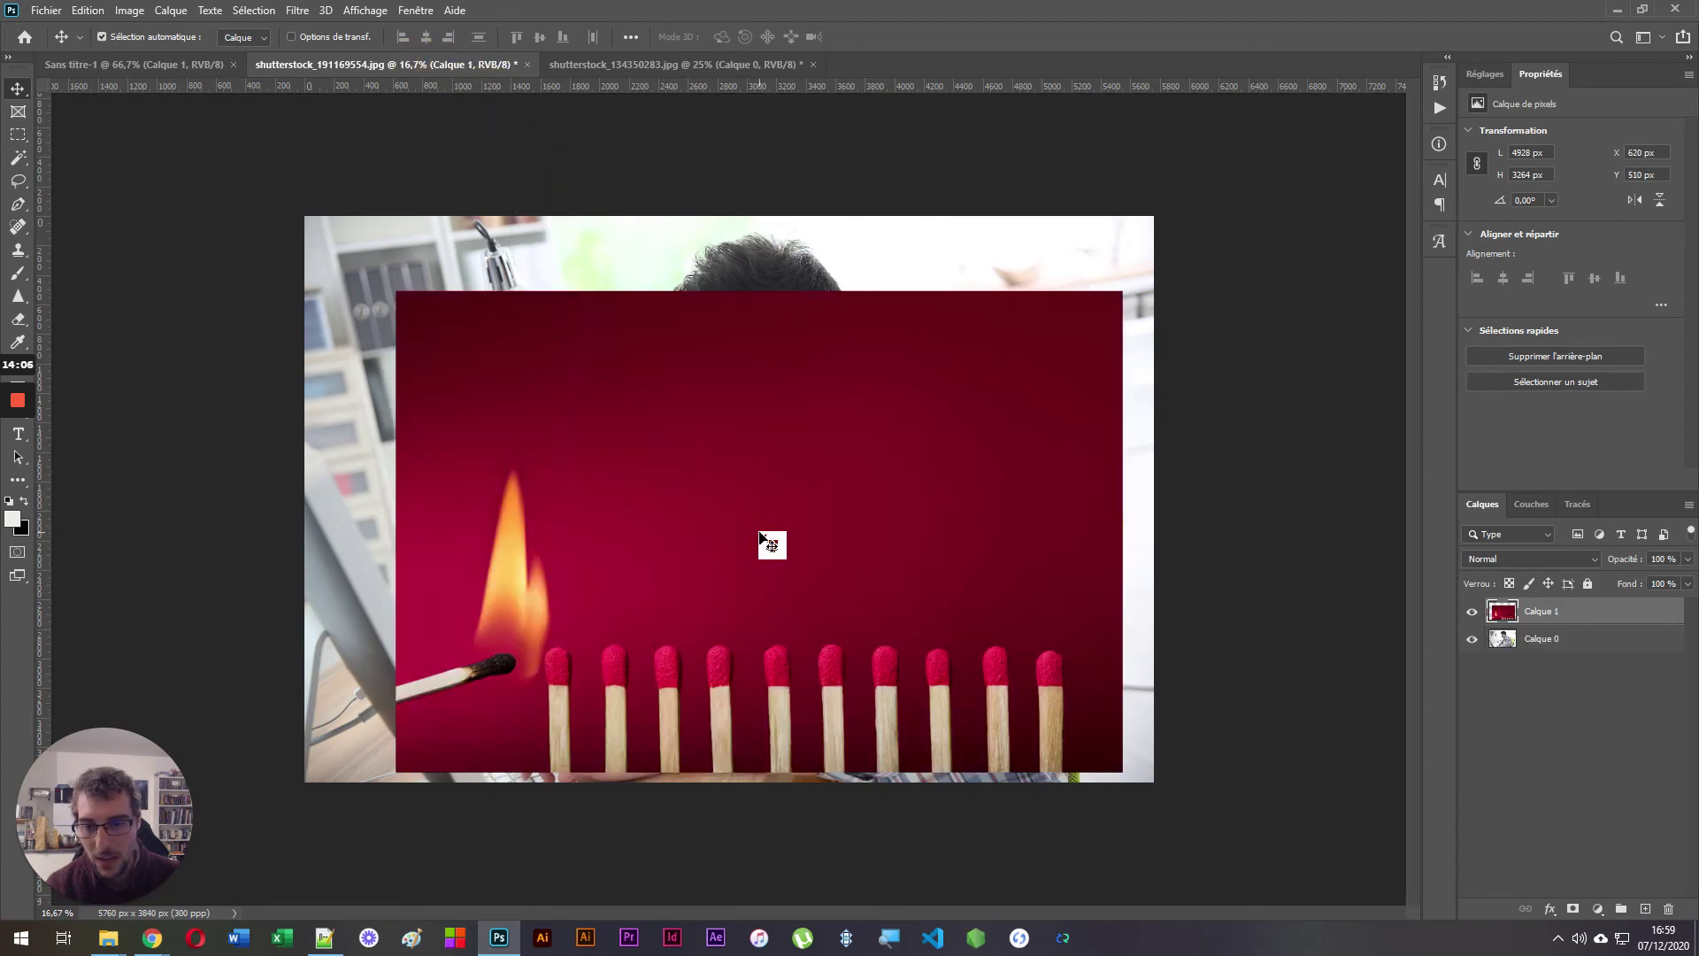
pyautogui.click(596, 64)
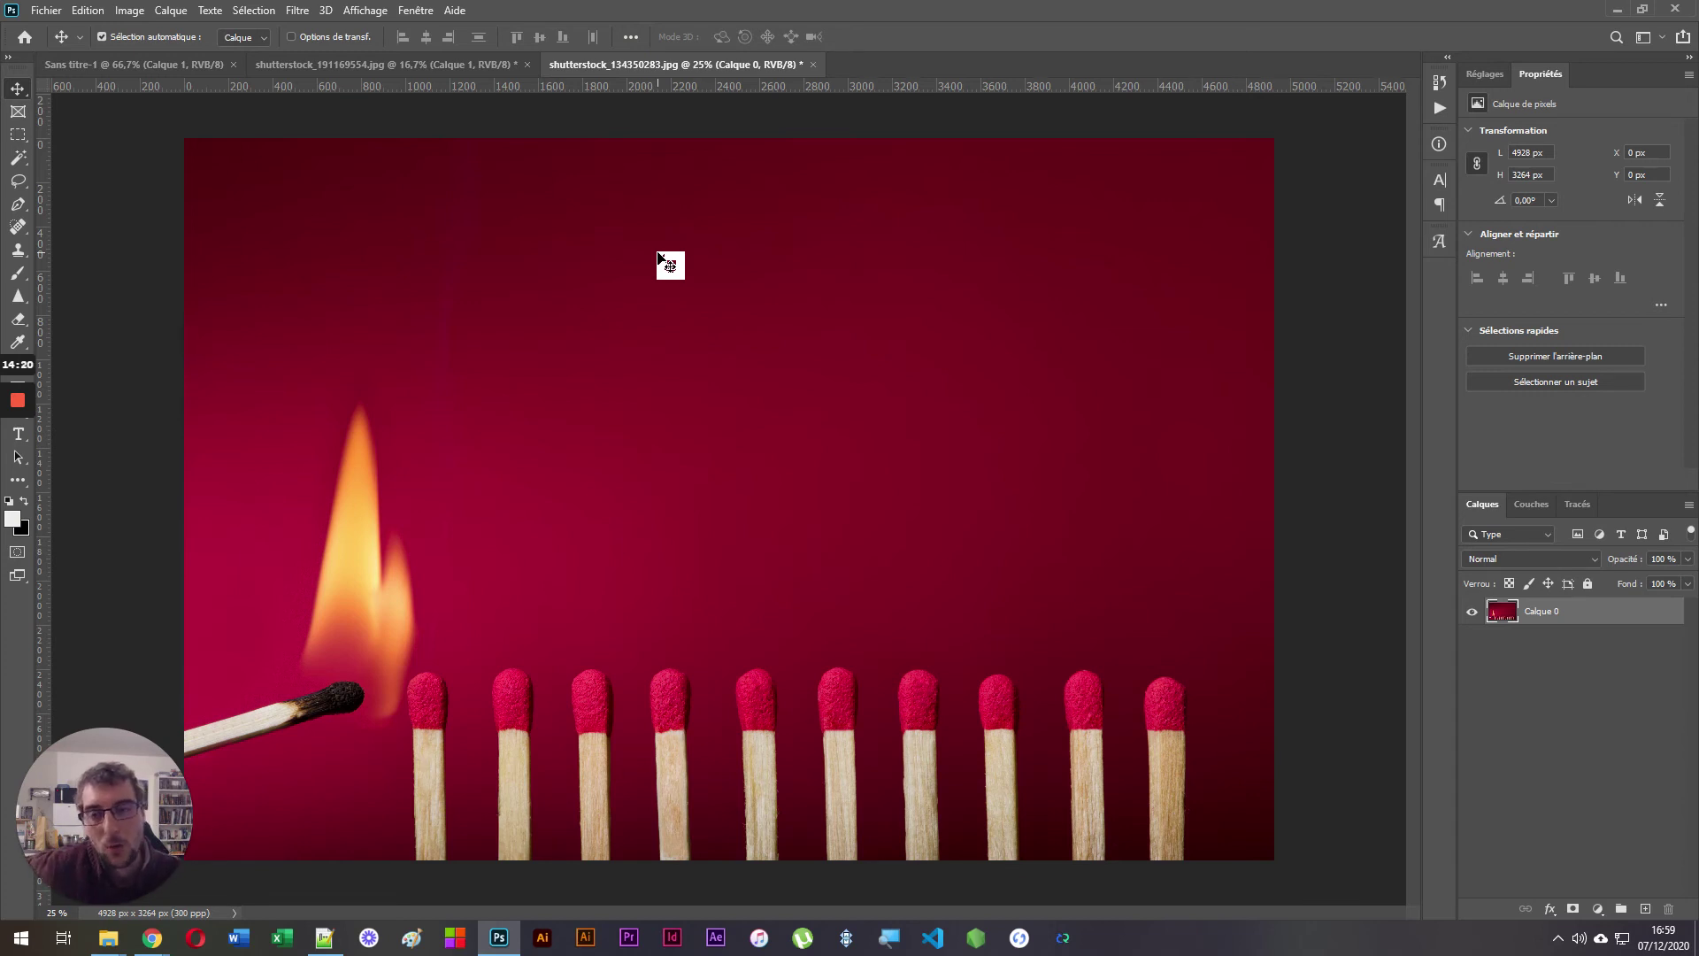
pyautogui.moveTo(659, 258); pyautogui.dragTo(455, 189)
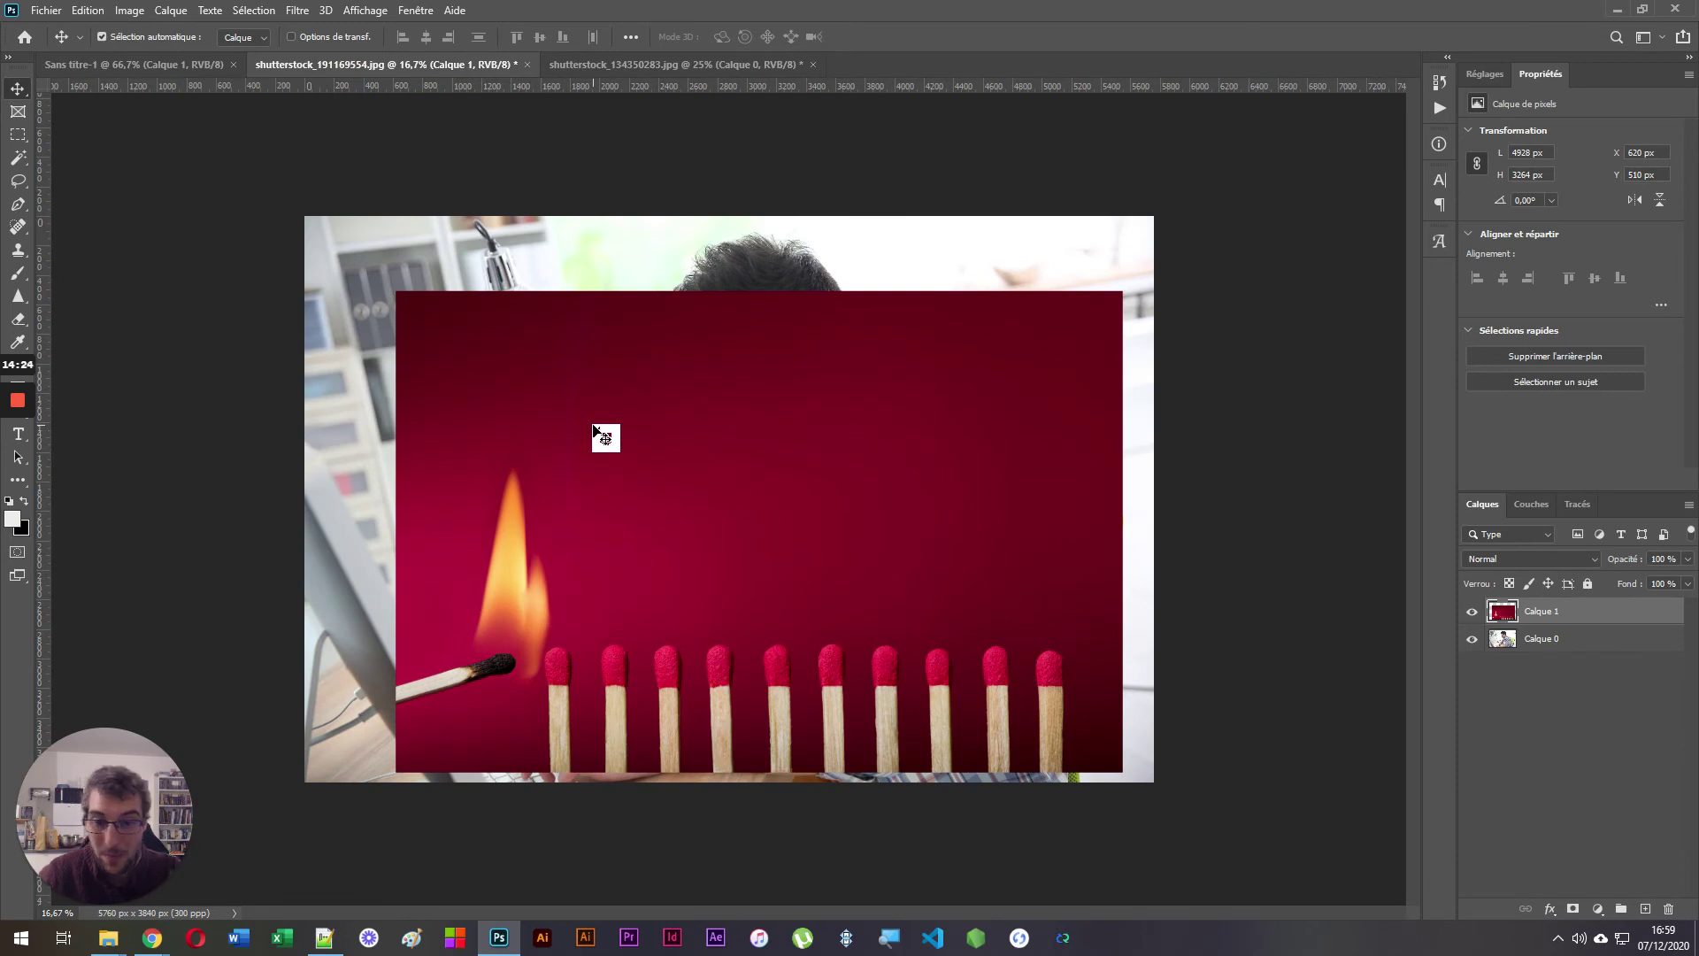
# - Open shutterstock_223785538.jpg from the Shutterstock folder in File Explorer as a separate Photoshop document
pyautogui.click(588, 64)
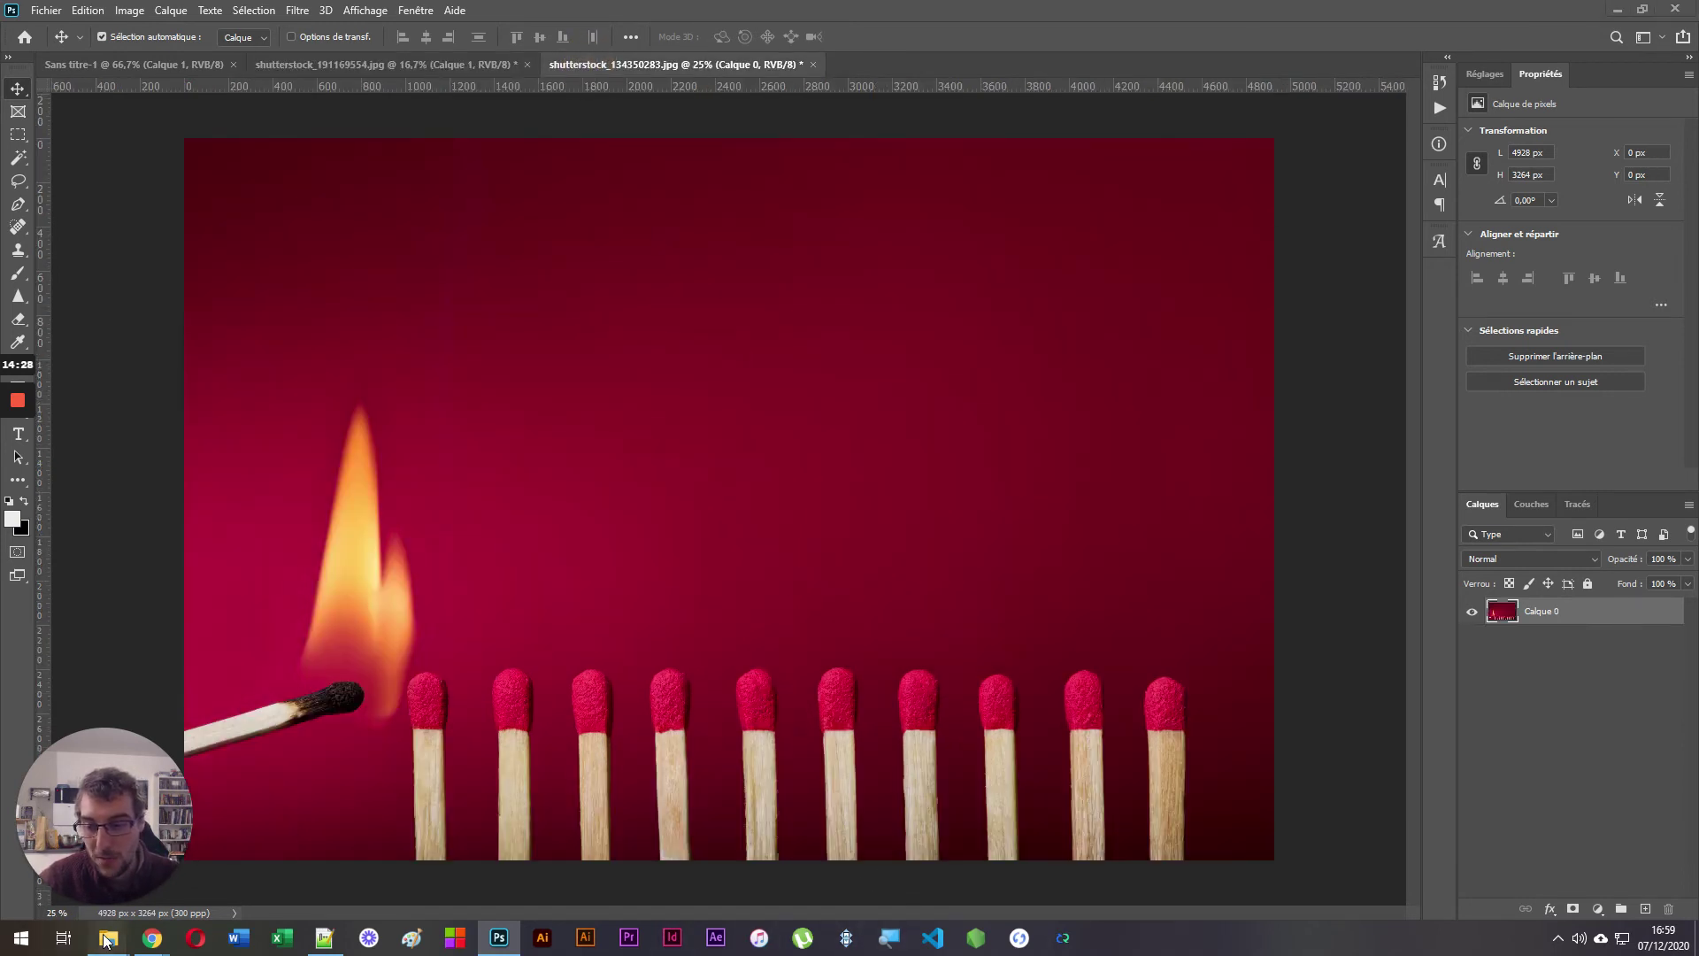
pyautogui.moveTo(108, 937)
pyautogui.click(72, 858)
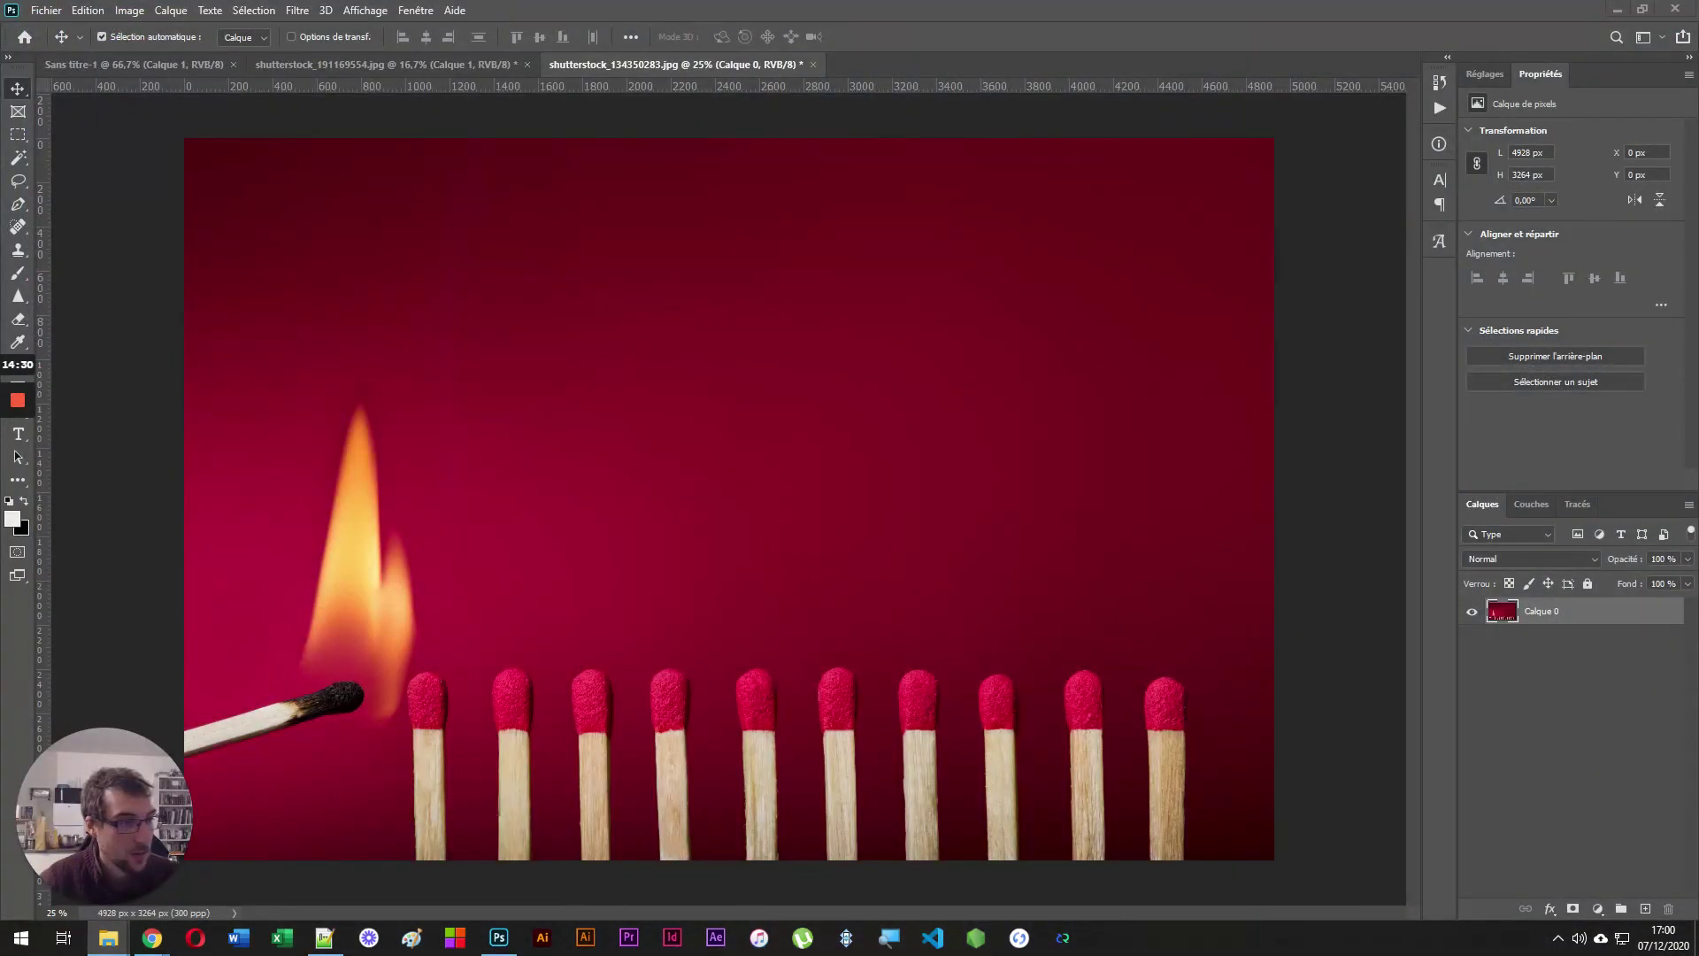
pyautogui.moveTo(1698, 256); pyautogui.dragTo(954, 169)
pyautogui.moveTo(1090, 305); pyautogui.dragTo(926, 54)
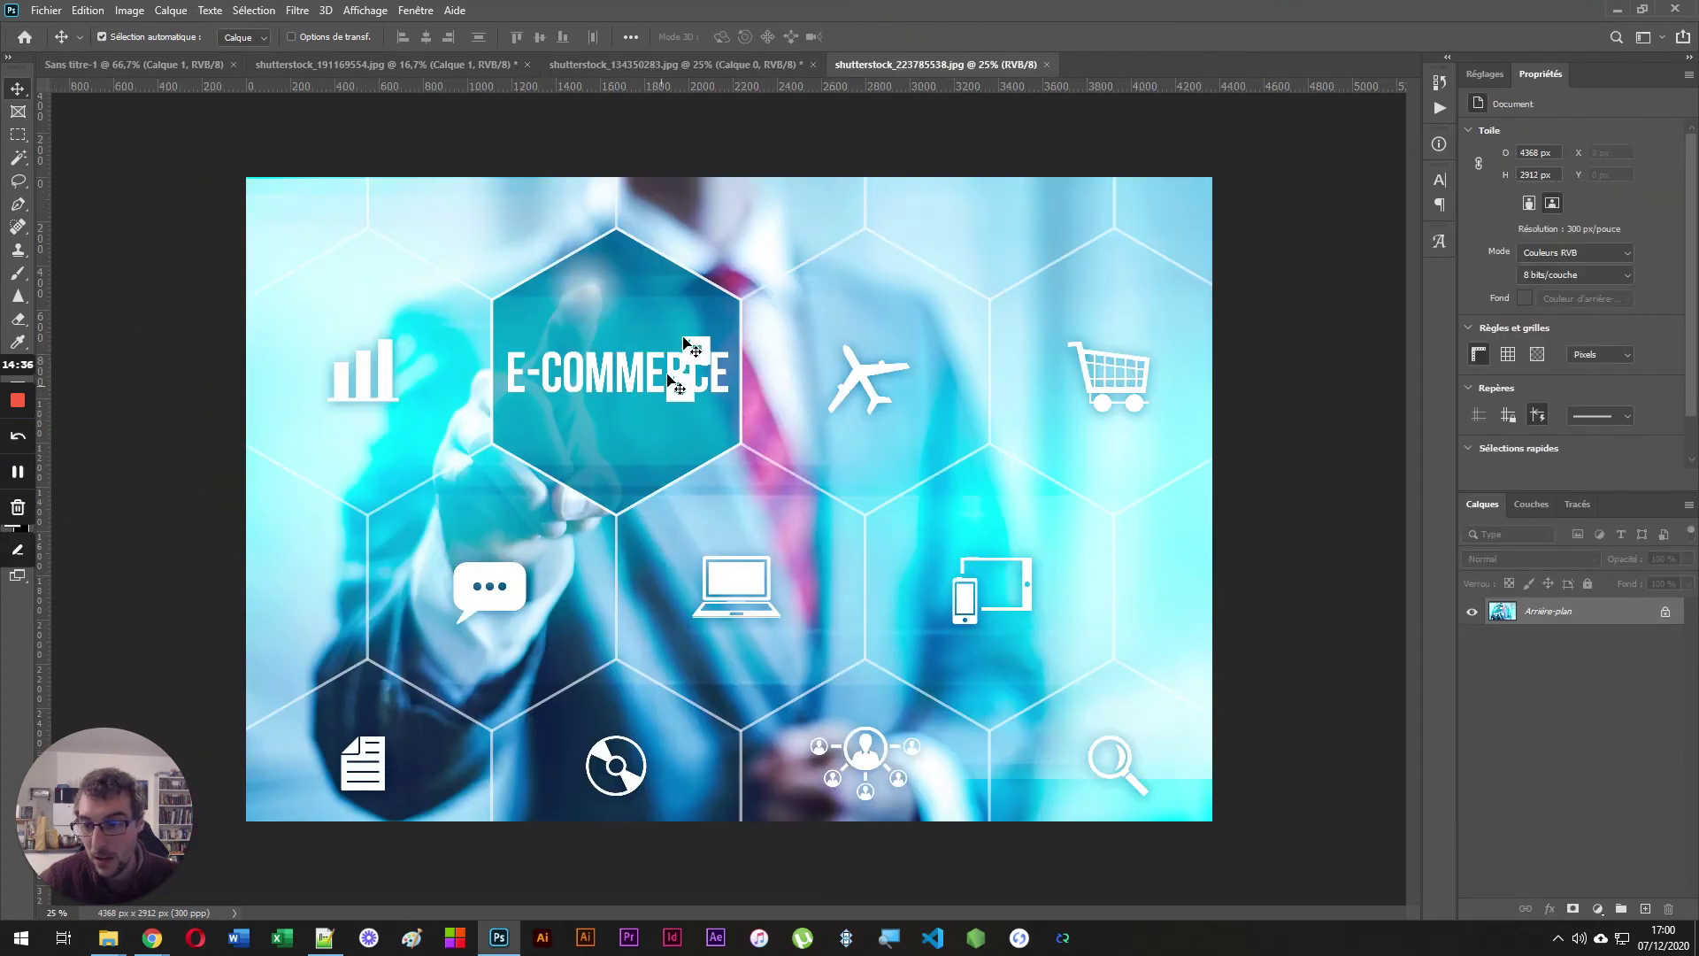
# - Return to the shutterstock_134350283.jpg document and purge the clipboard
pyautogui.click(681, 65)
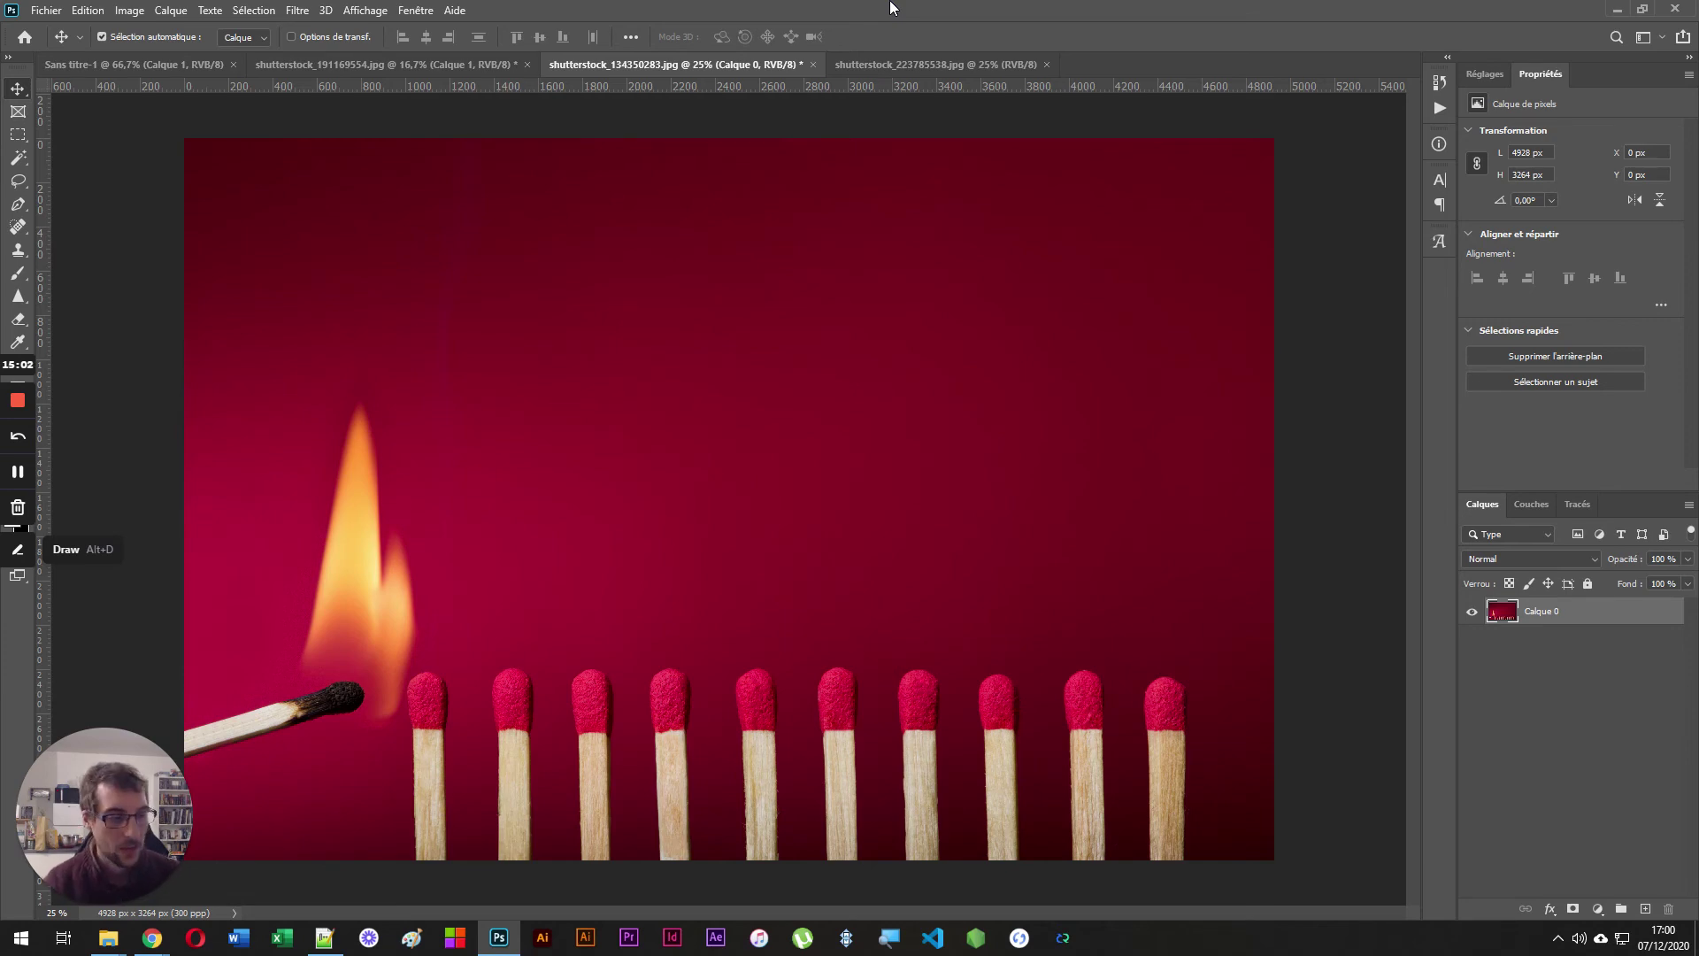
pyautogui.click(88, 12)
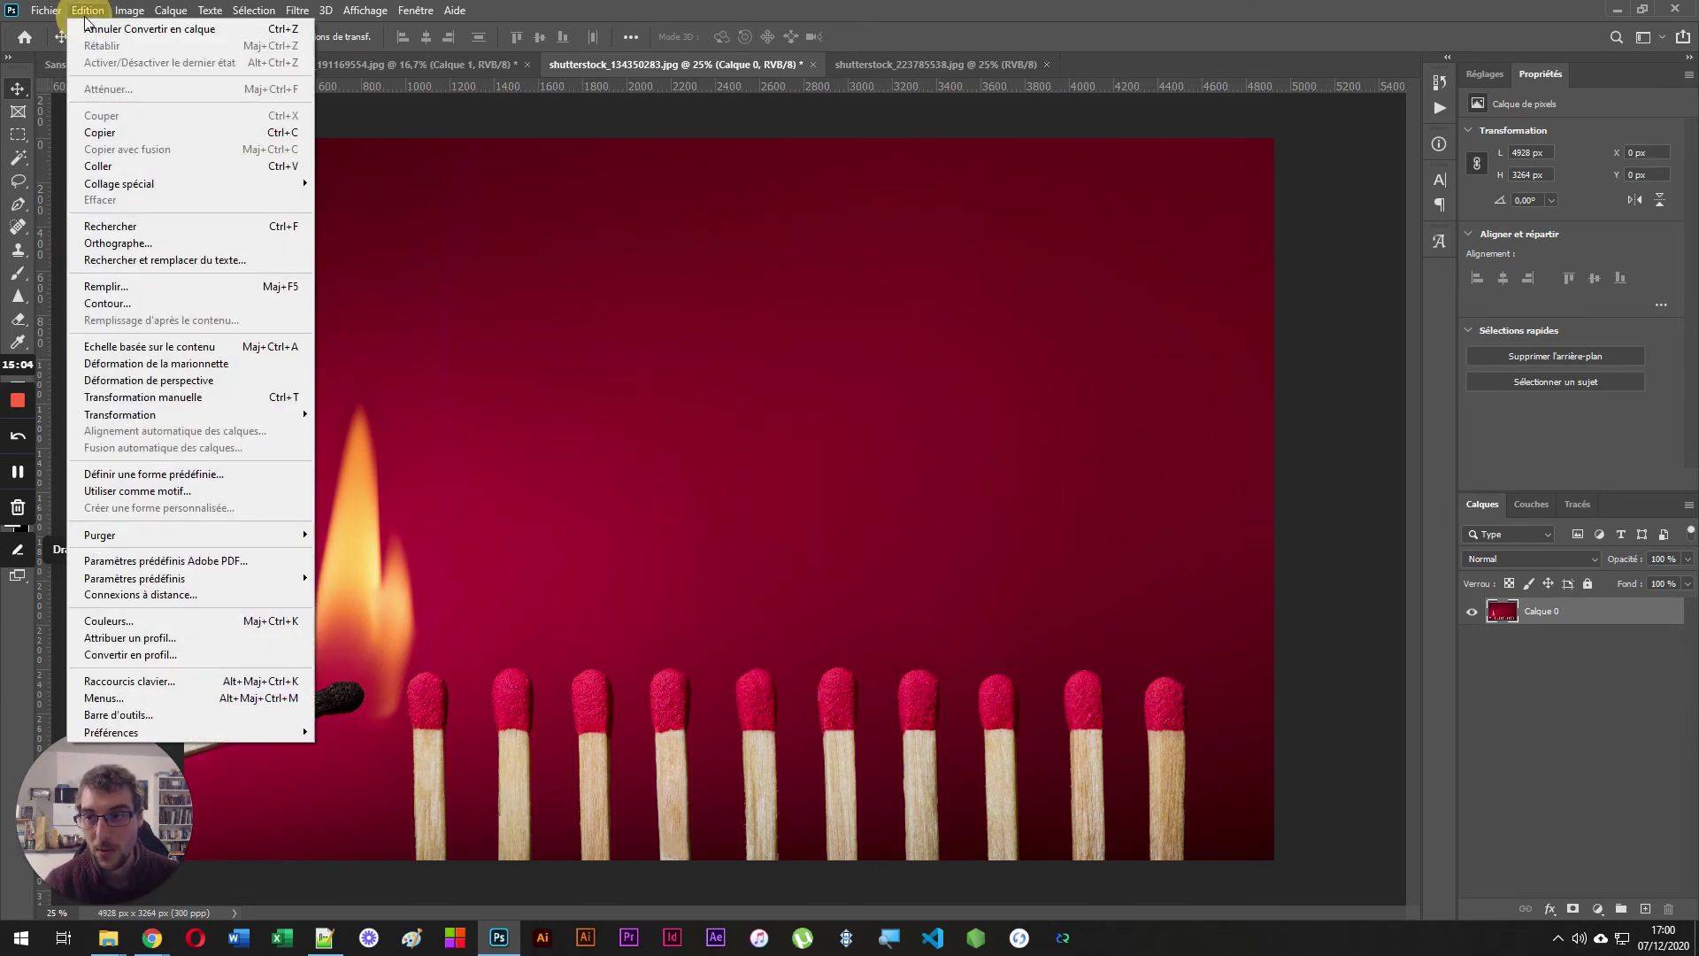
pyautogui.moveTo(239, 534)
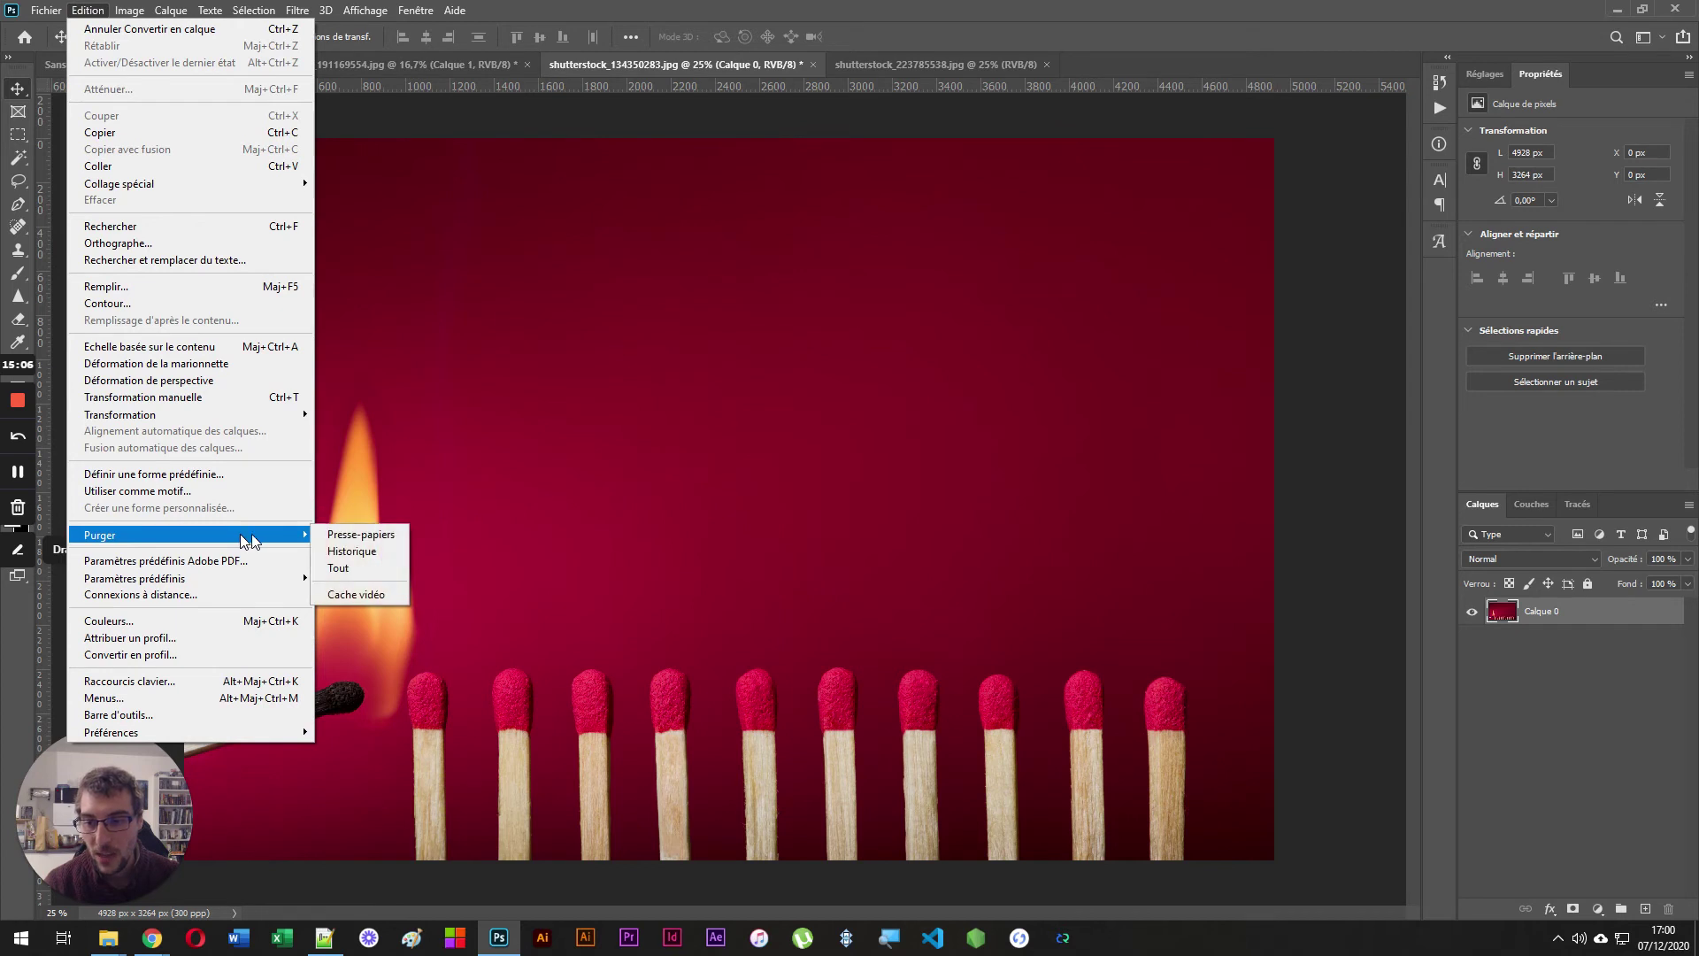
pyautogui.click(350, 535)
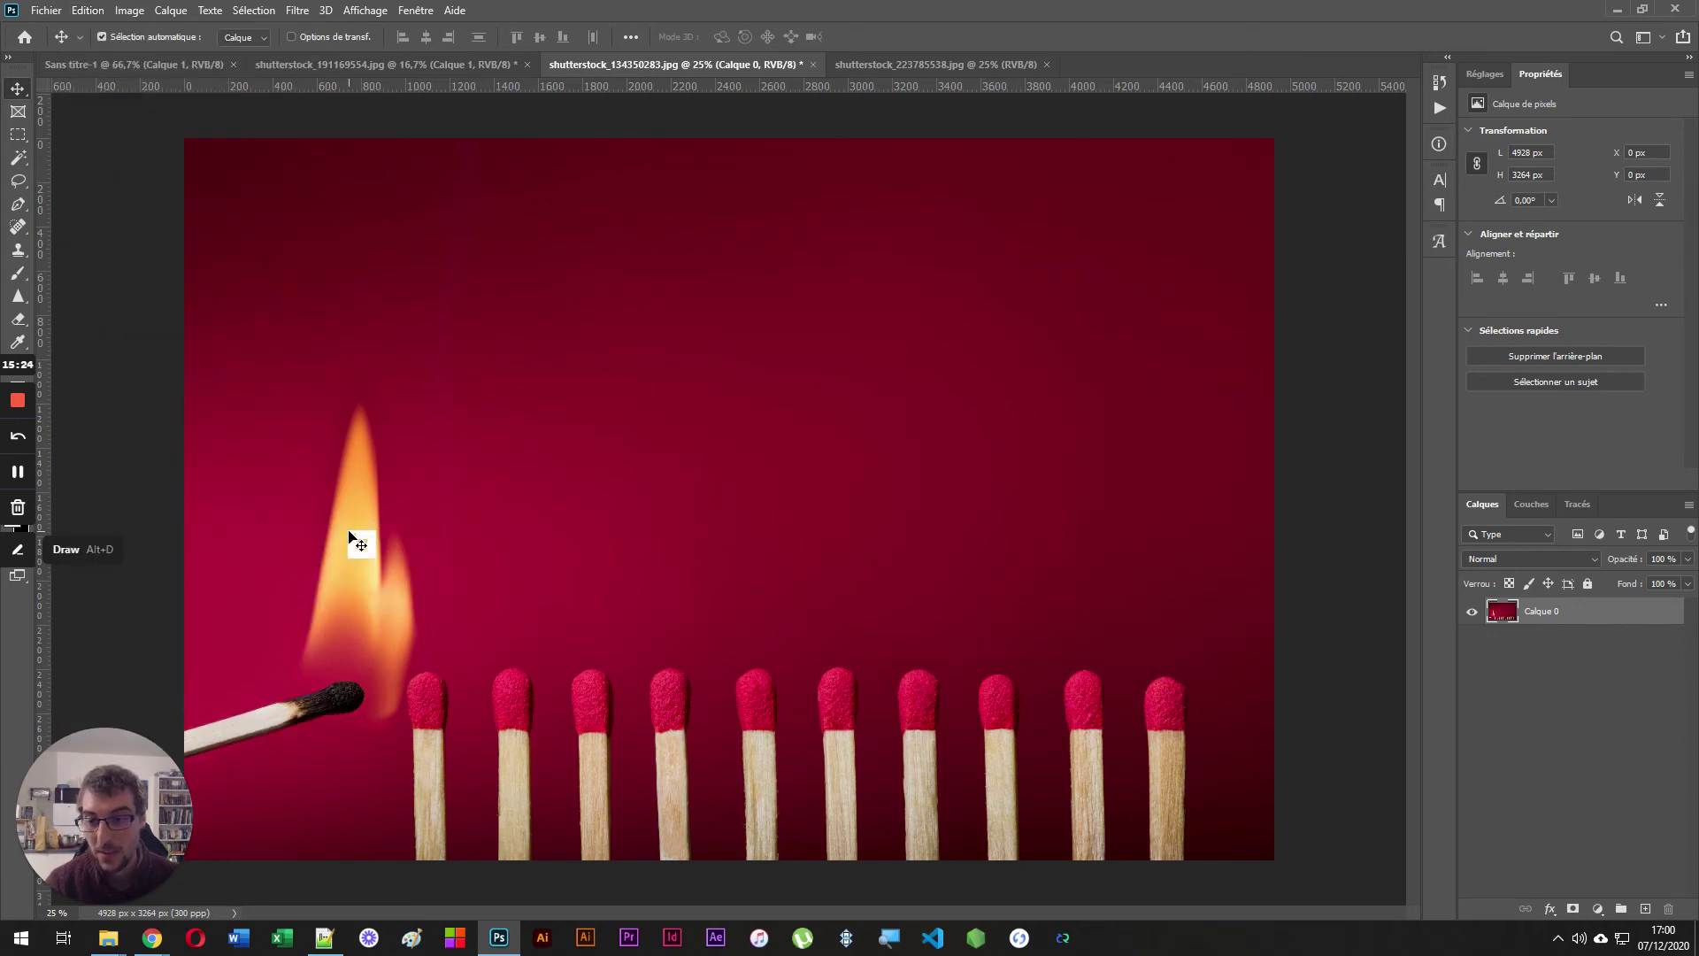
# - Review the remaining purge options, along with the history states and the actions list for shutterstock_134350283.jpg, without purging anything
pyautogui.click(87, 10)
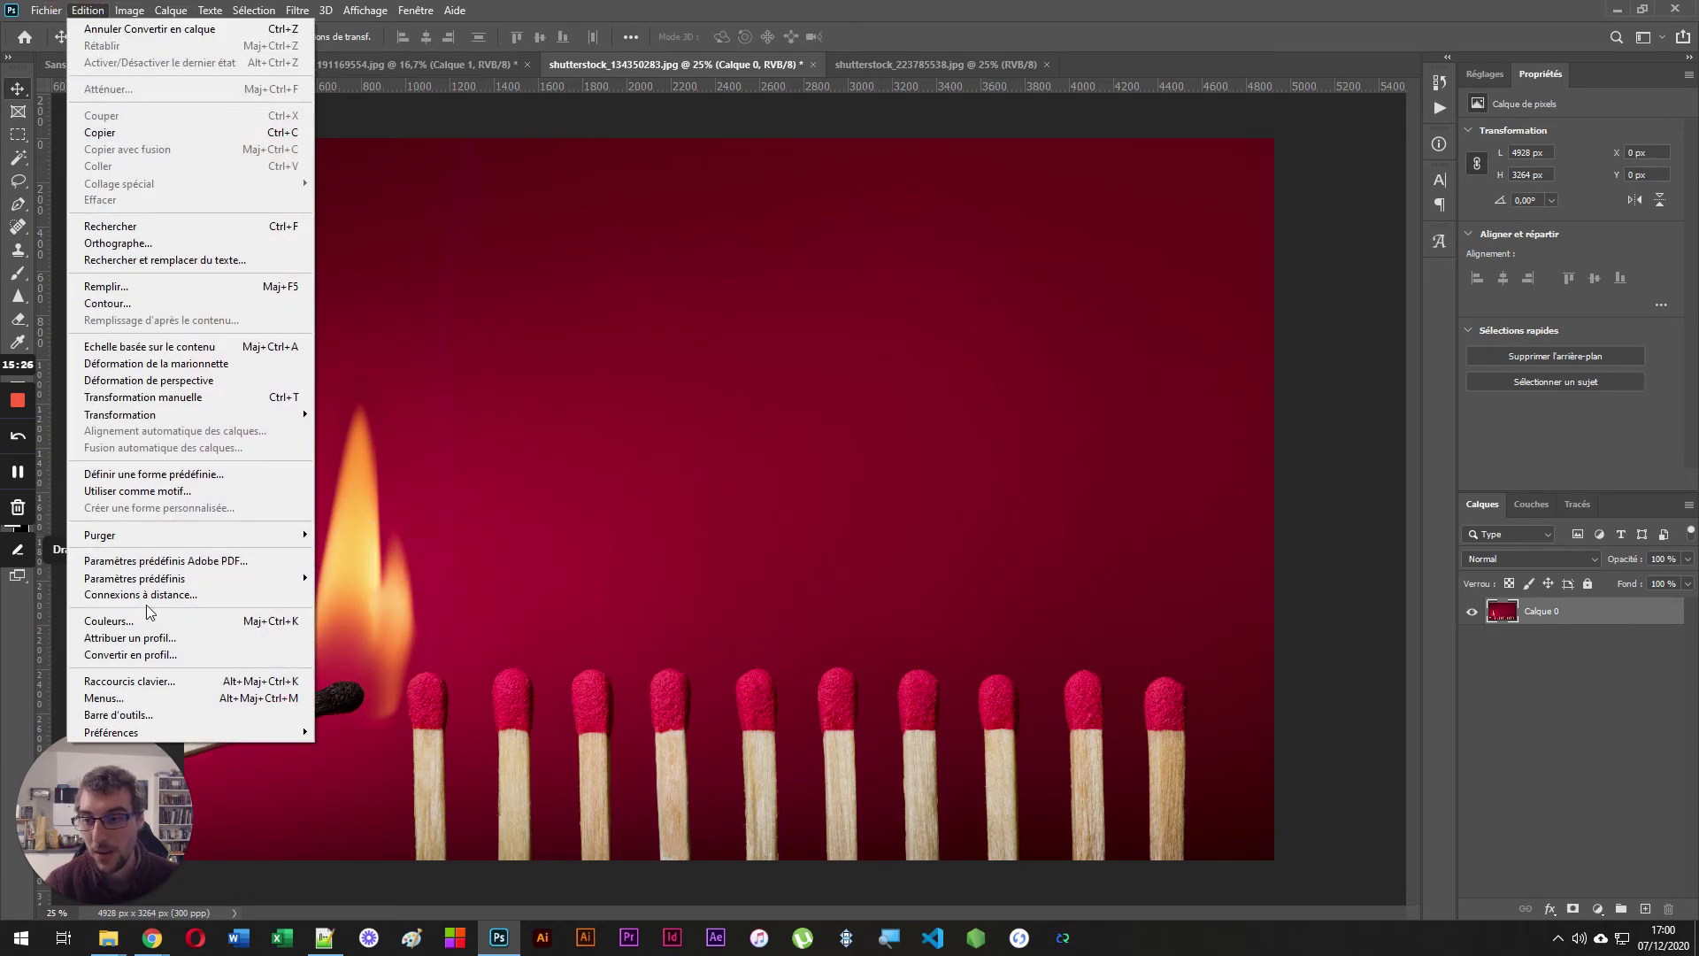
pyautogui.moveTo(291, 535)
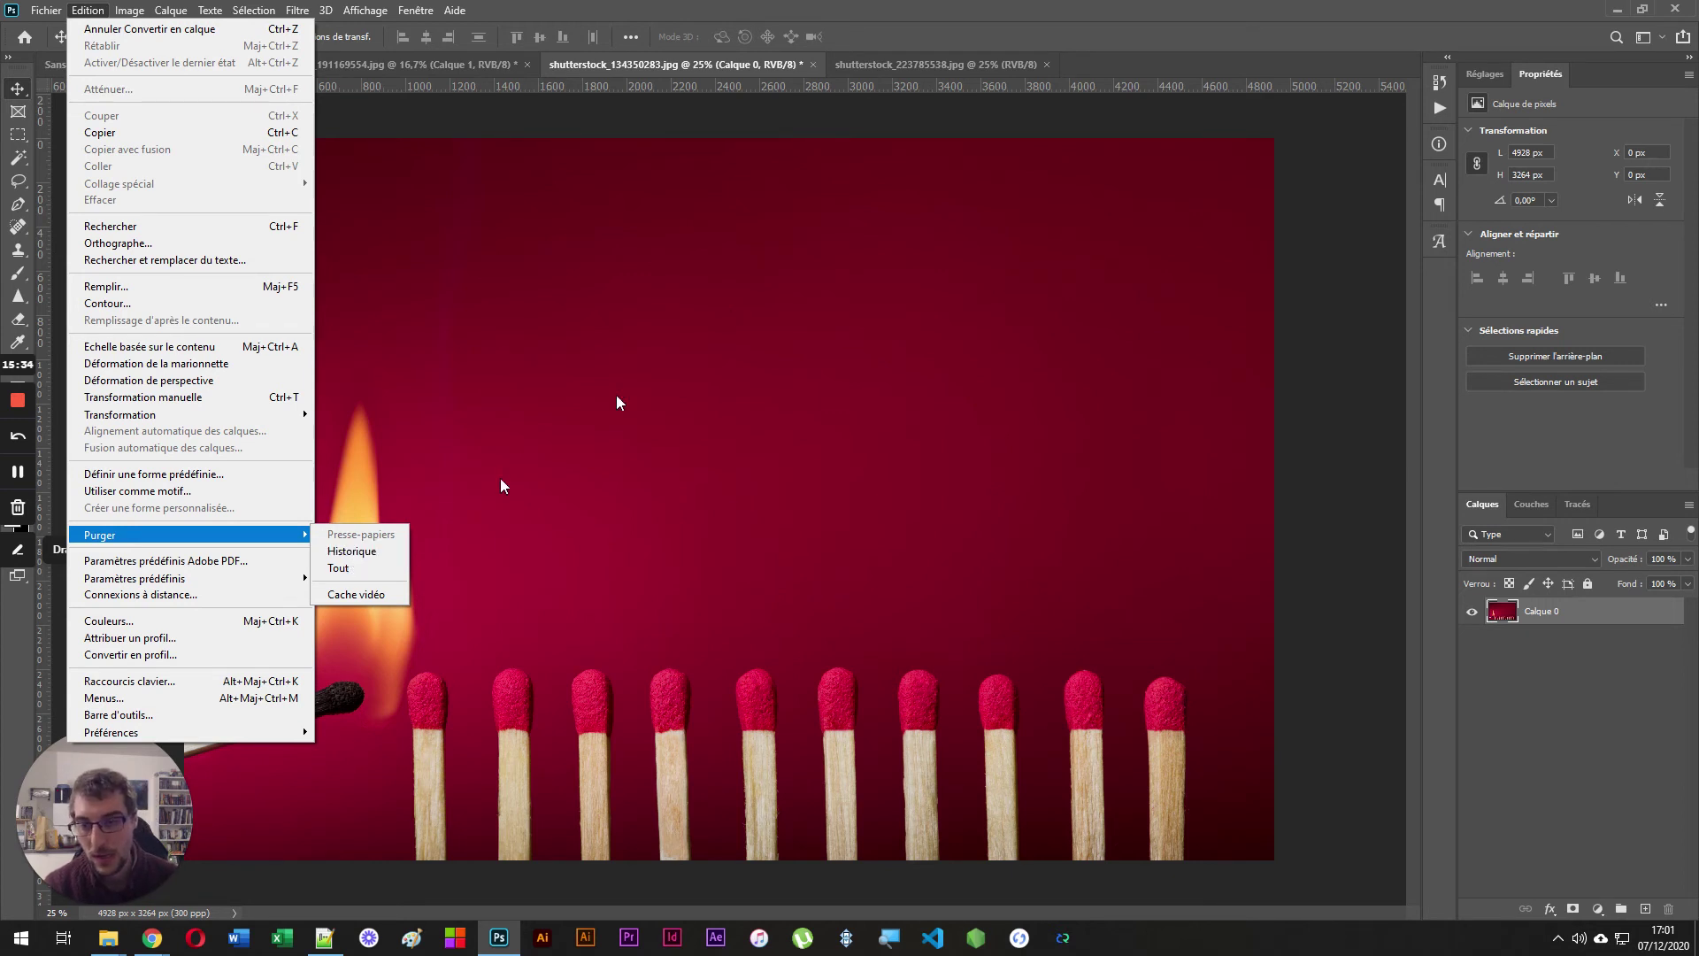
pyautogui.click(976, 6)
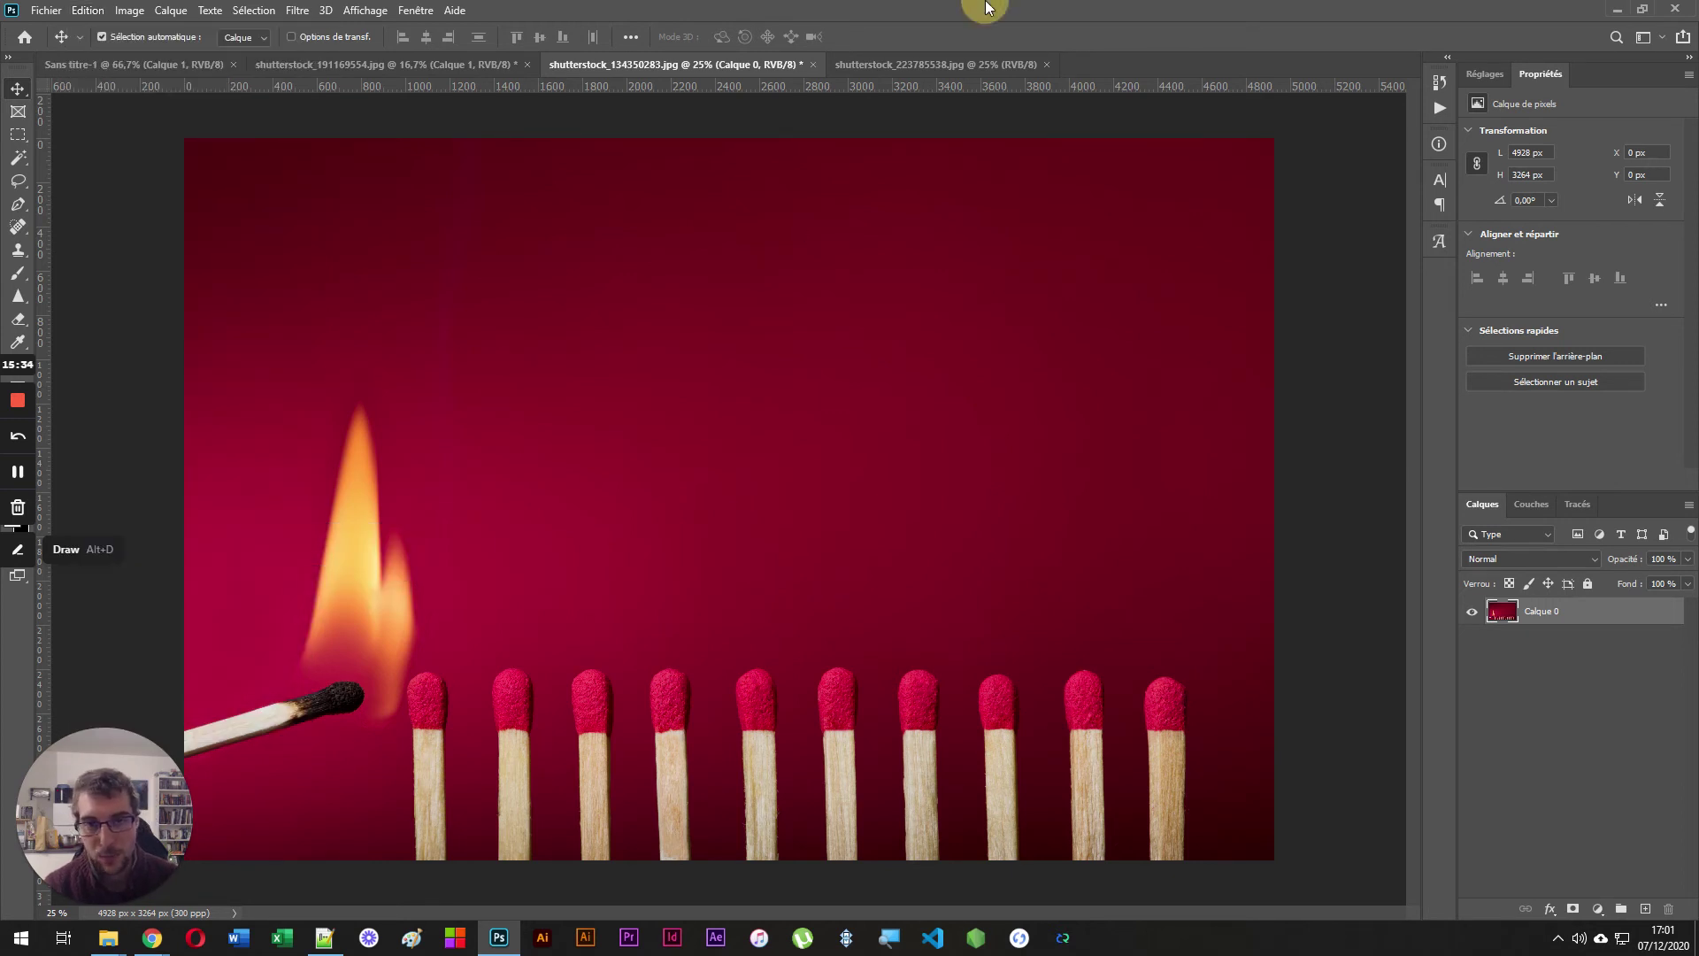
pyautogui.click(1440, 81)
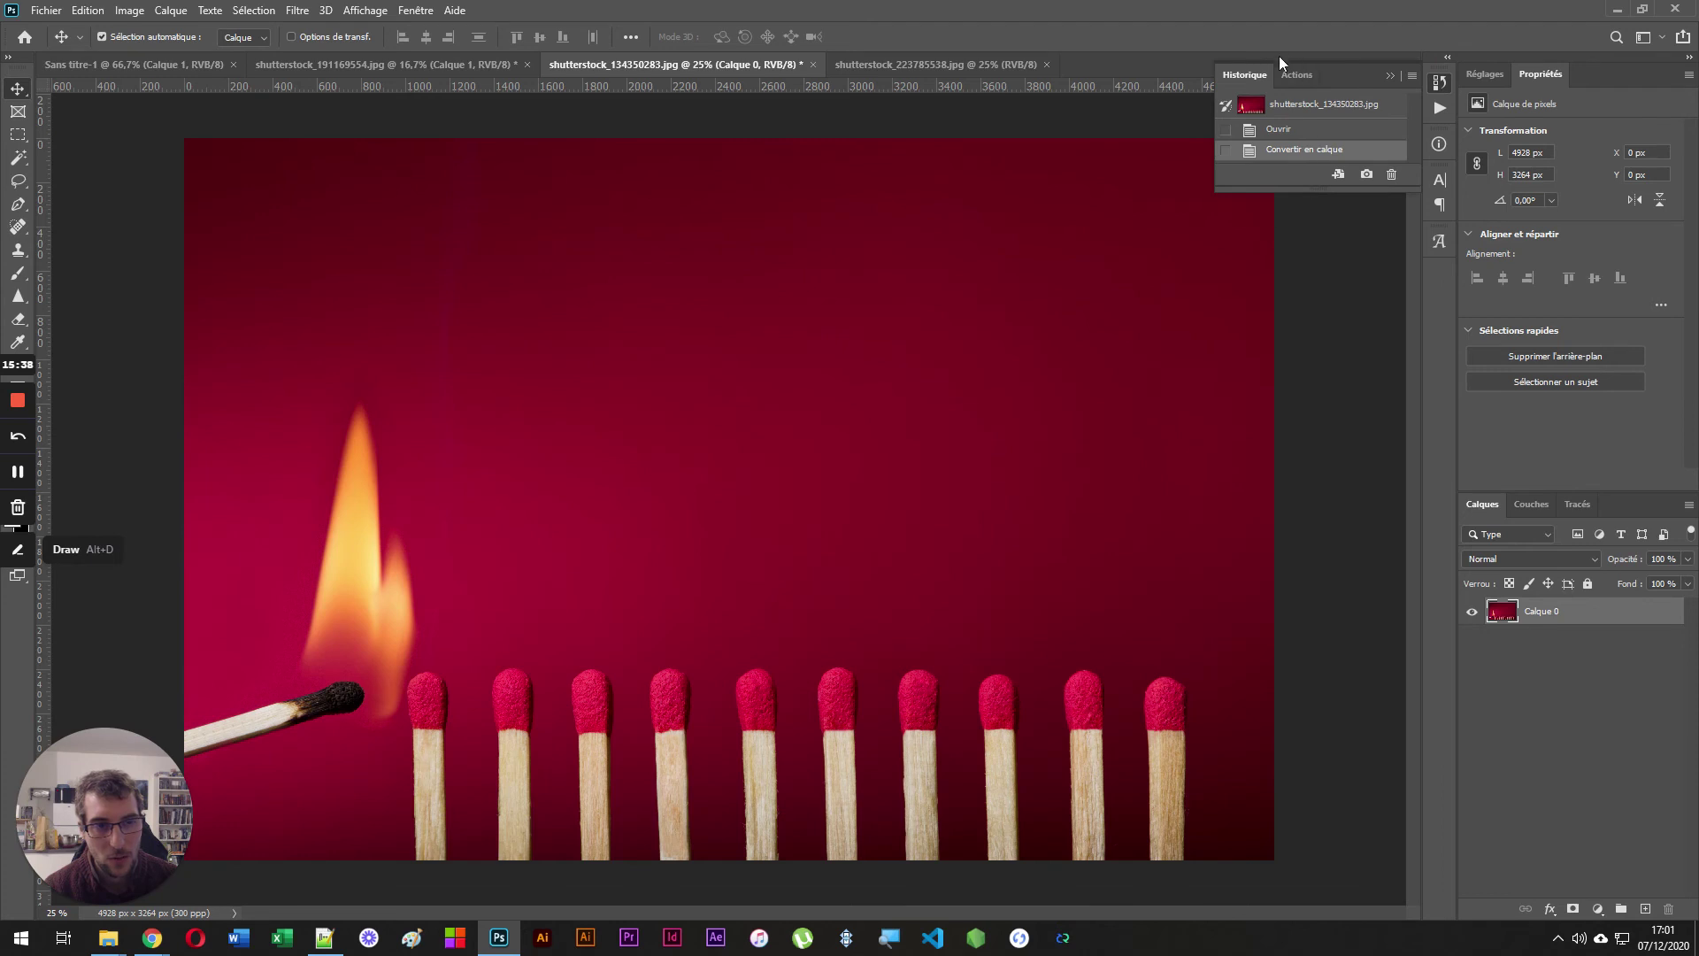
pyautogui.click(1294, 75)
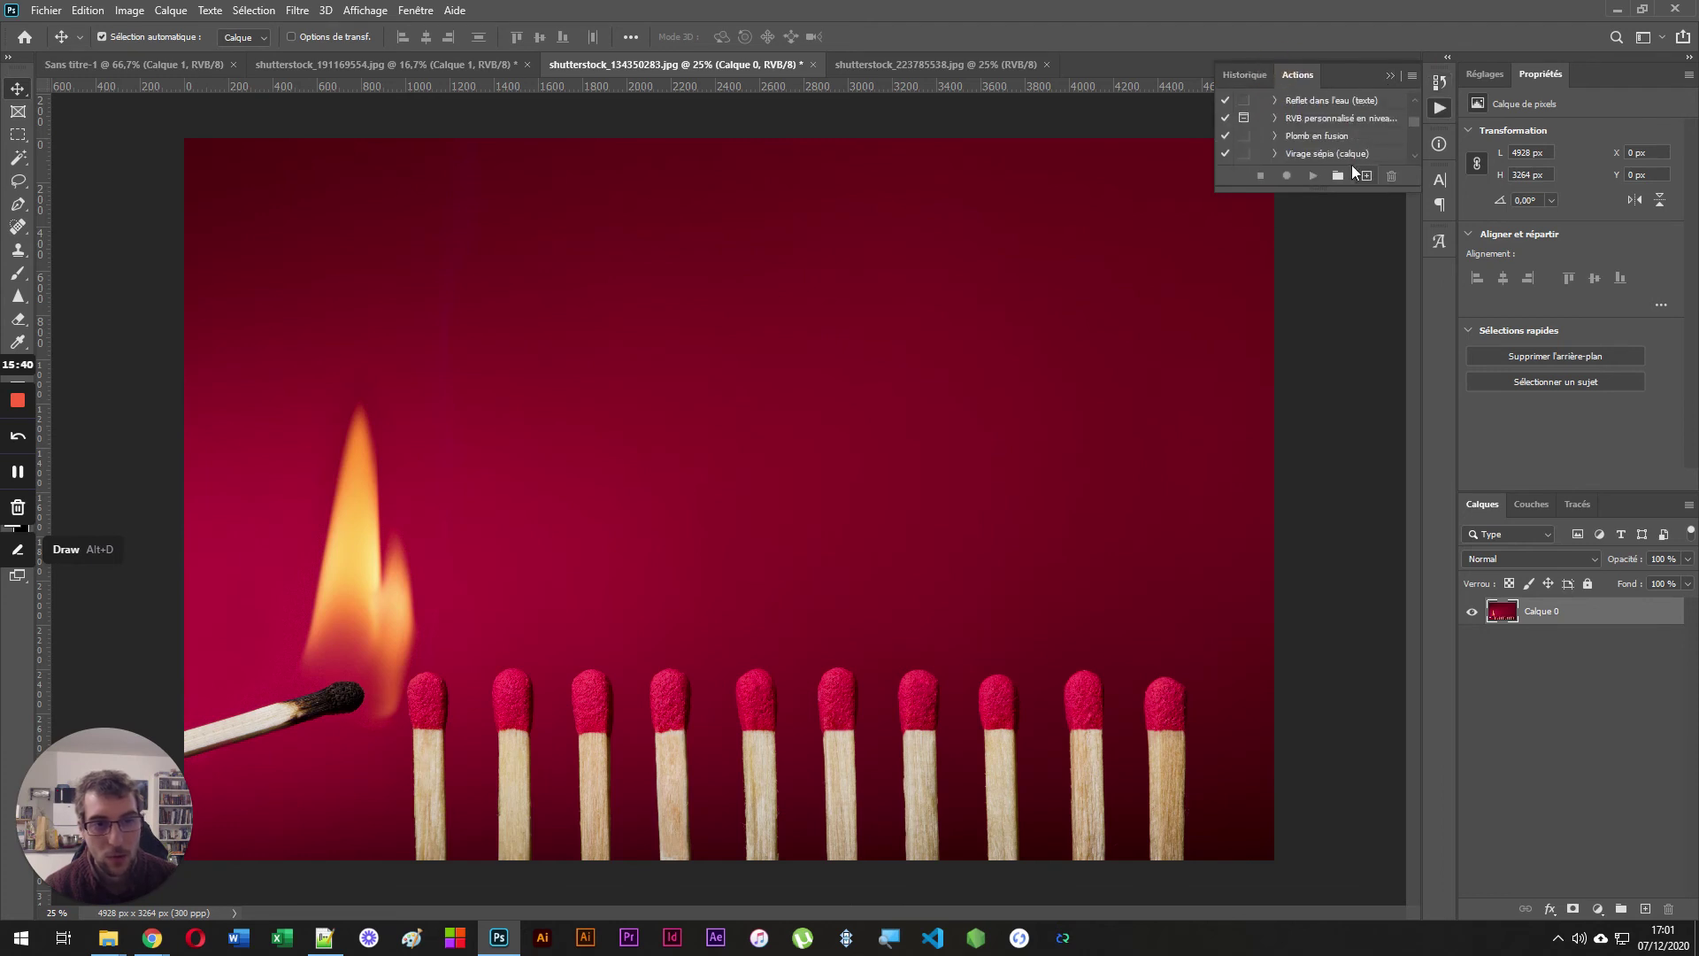
pyautogui.click(1386, 76)
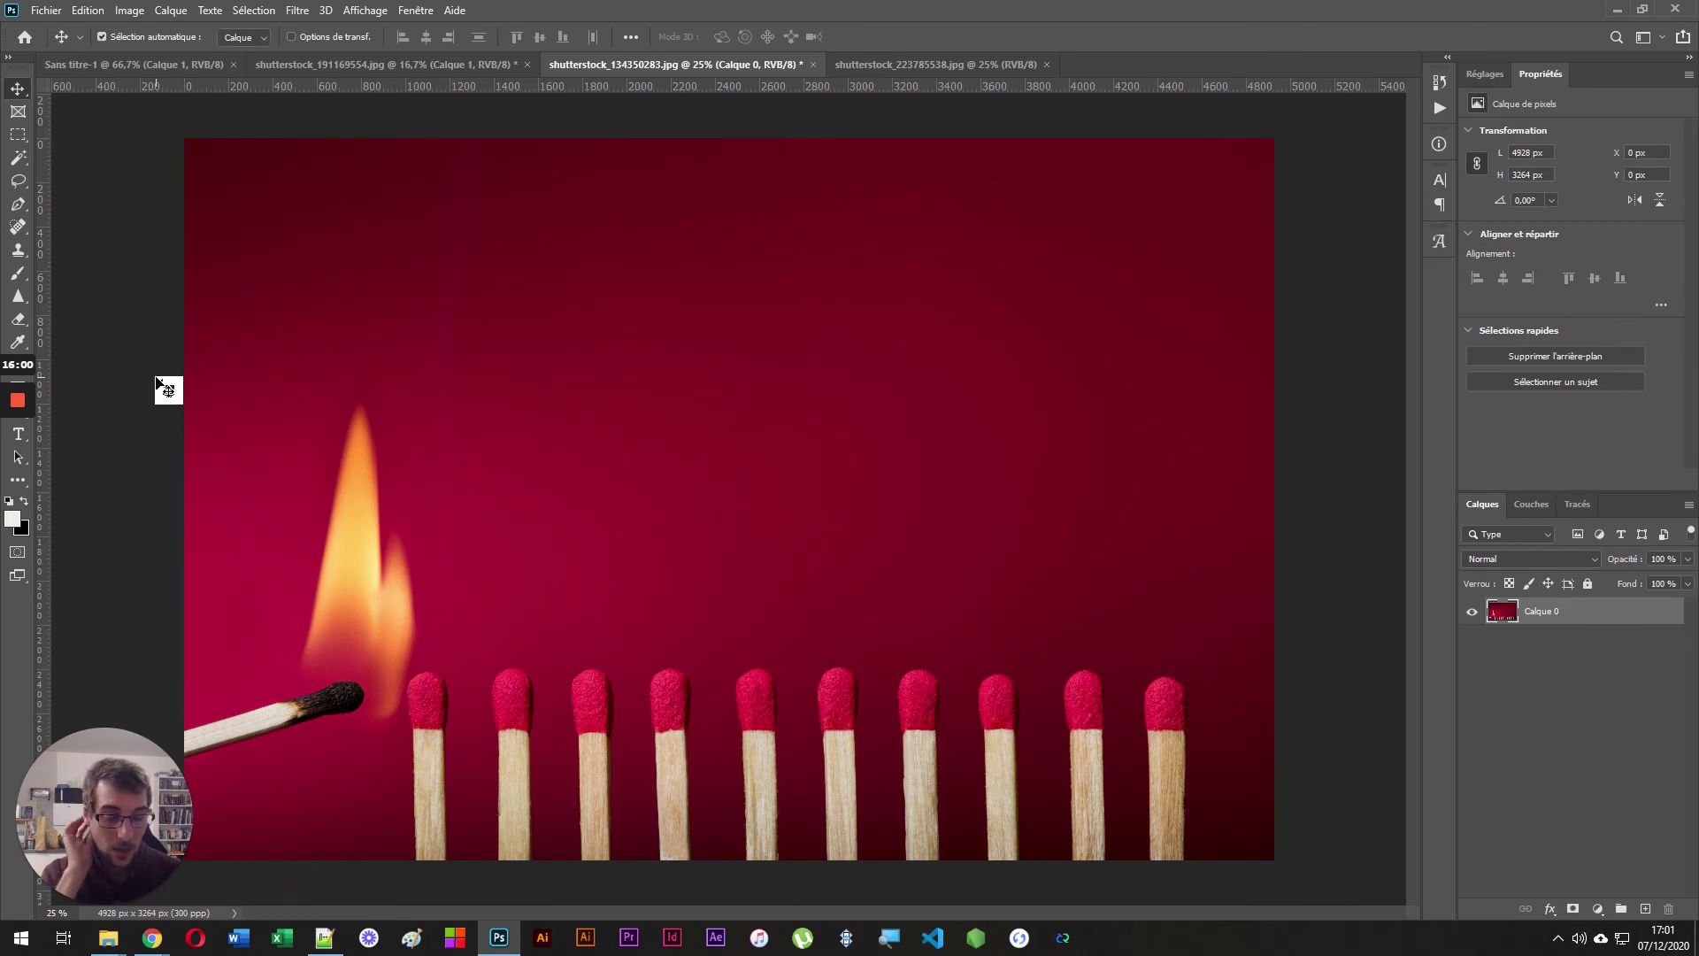
pyautogui.click(88, 10)
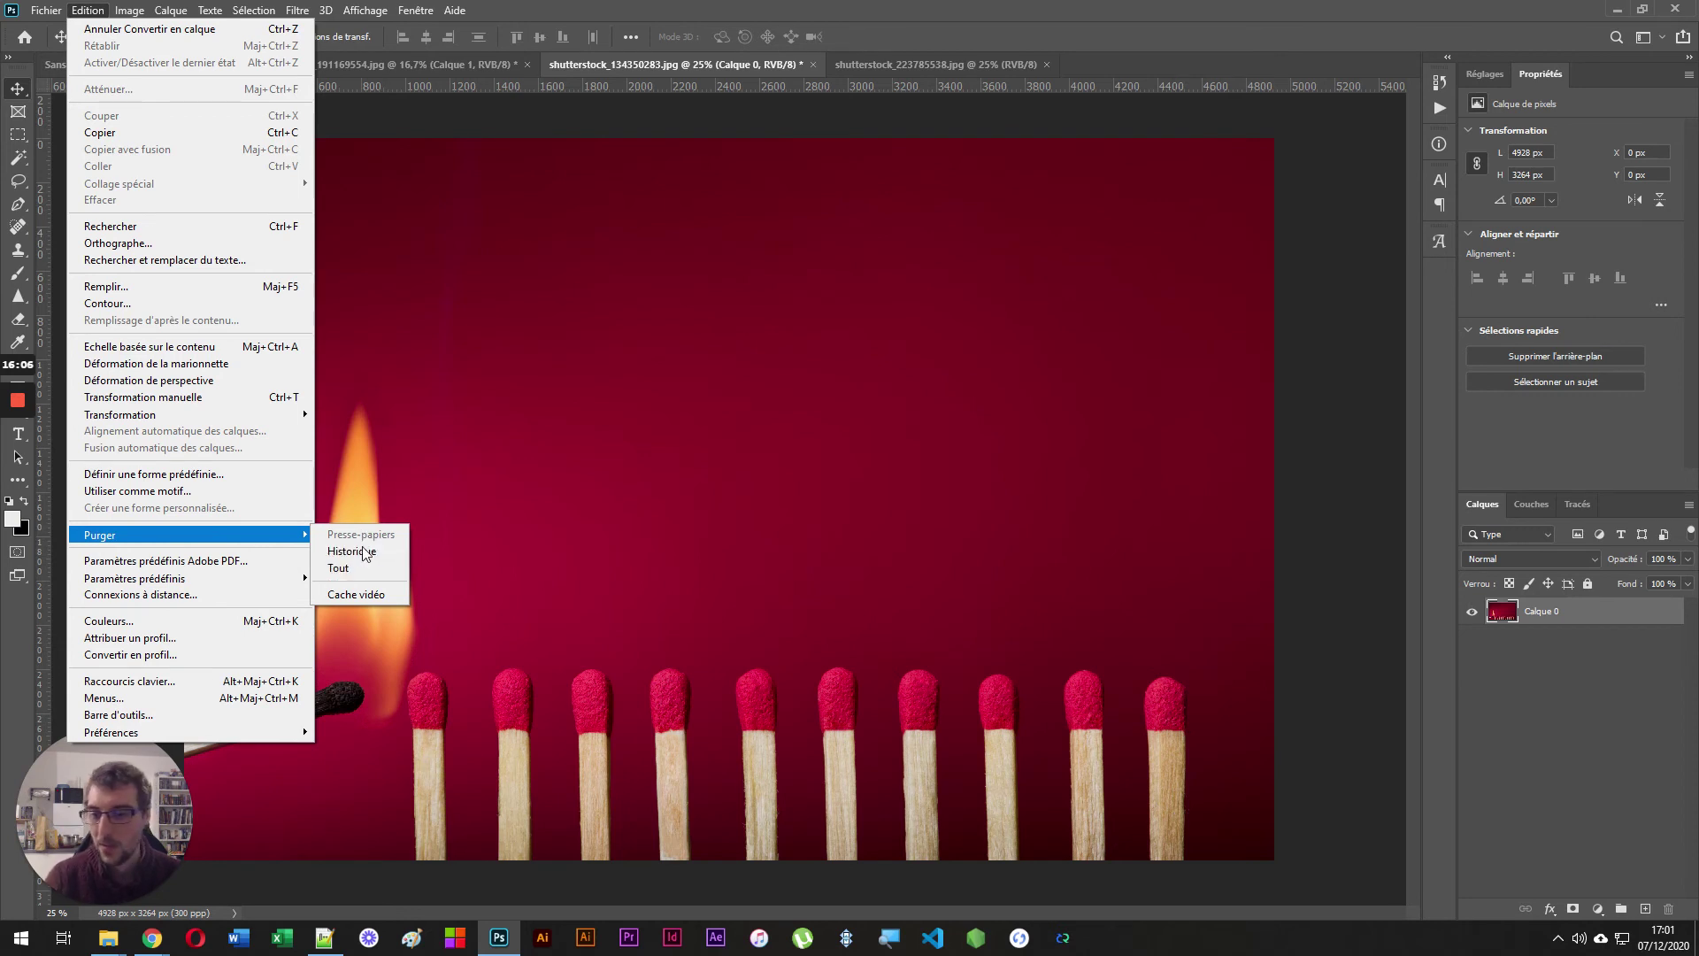
pyautogui.click(854, 9)
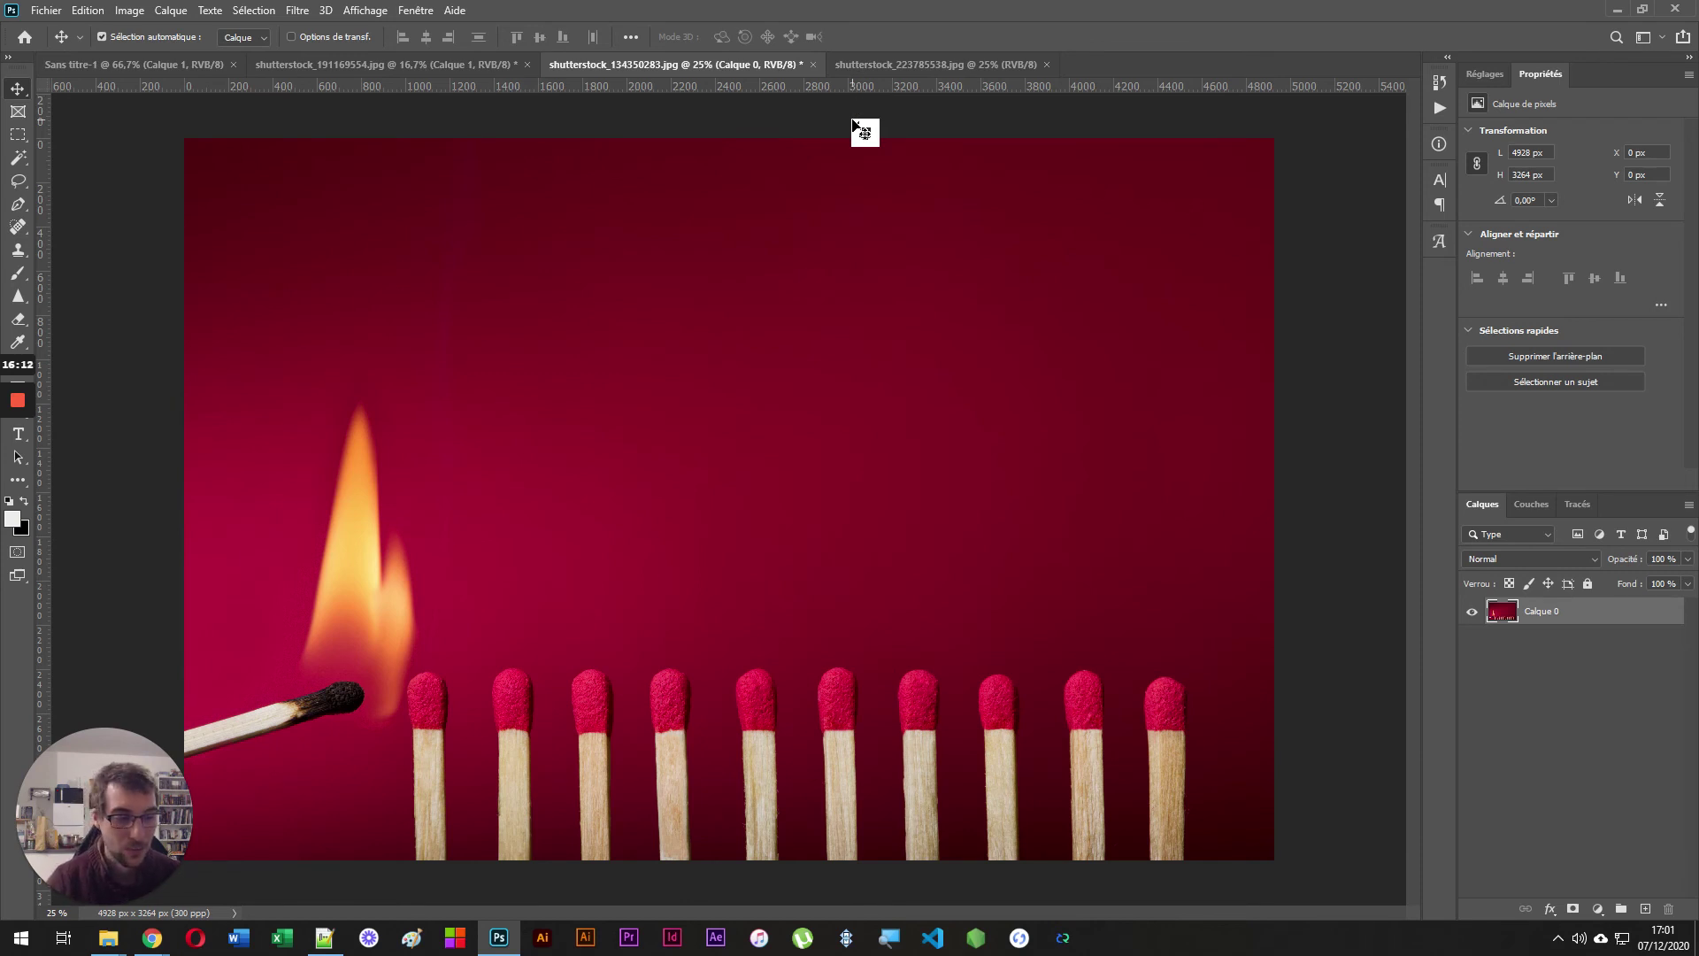
# - Close the shutterstock_134350283.jpg document without saving its changes
pyautogui.click(813, 65)
pyautogui.click(865, 347)
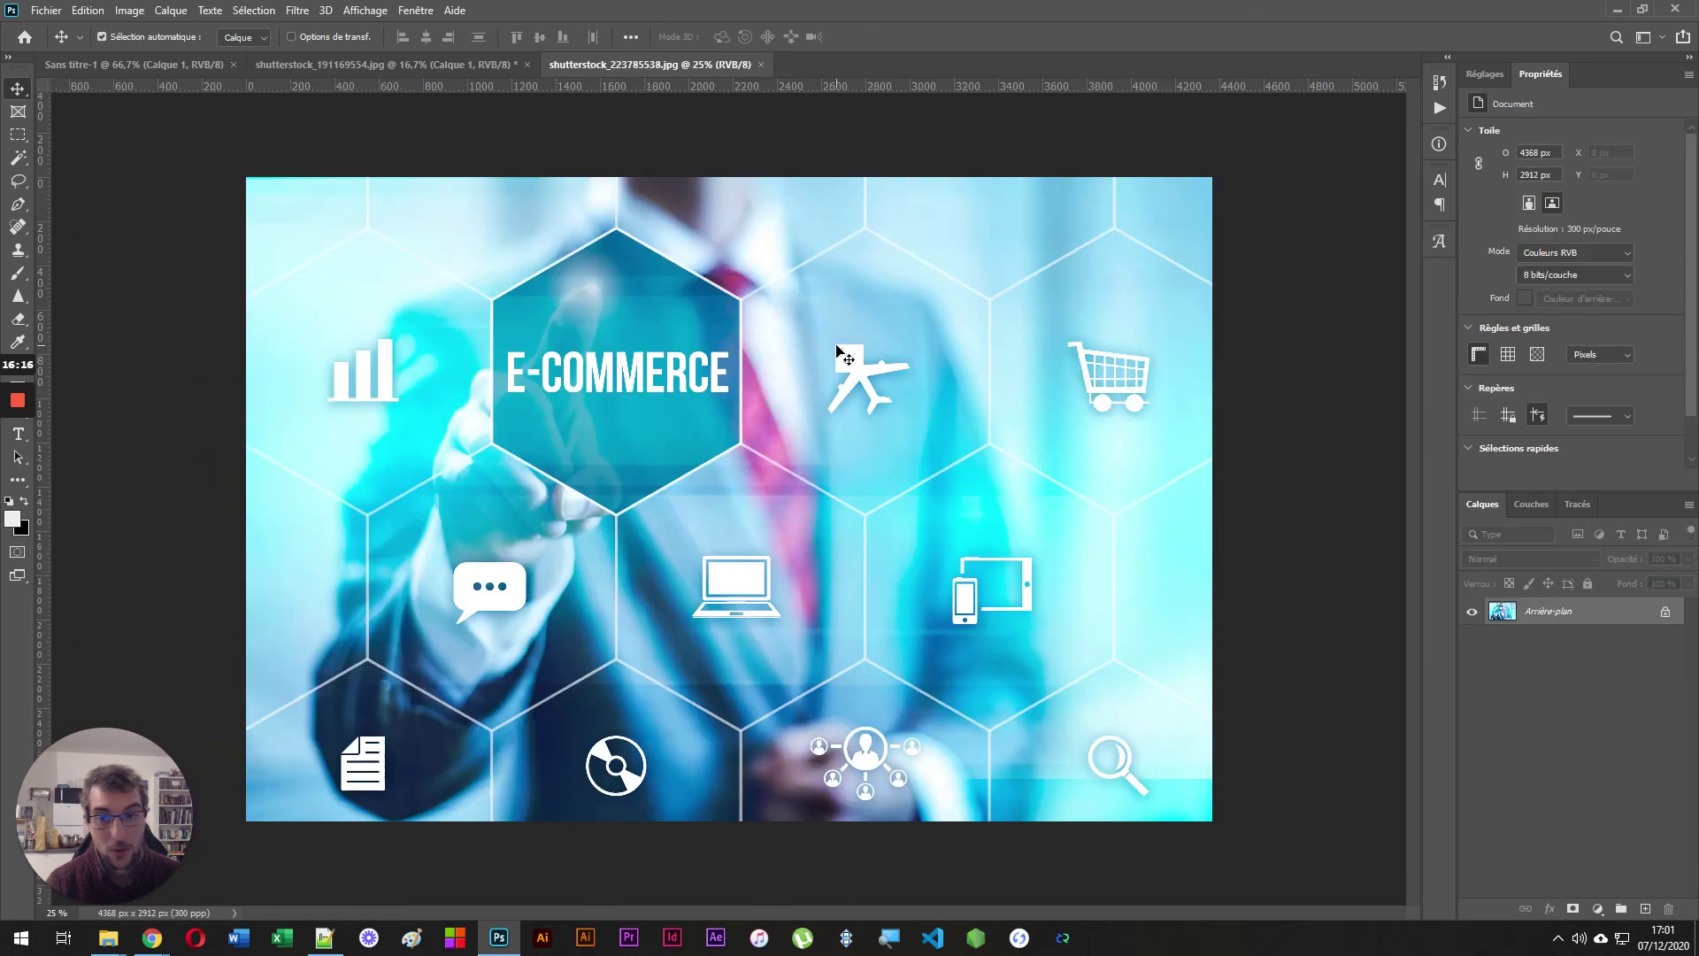
# - Review both the export and the import options for presets, and cancel out of the dialog
pyautogui.hotkey('alt', 'Tab')
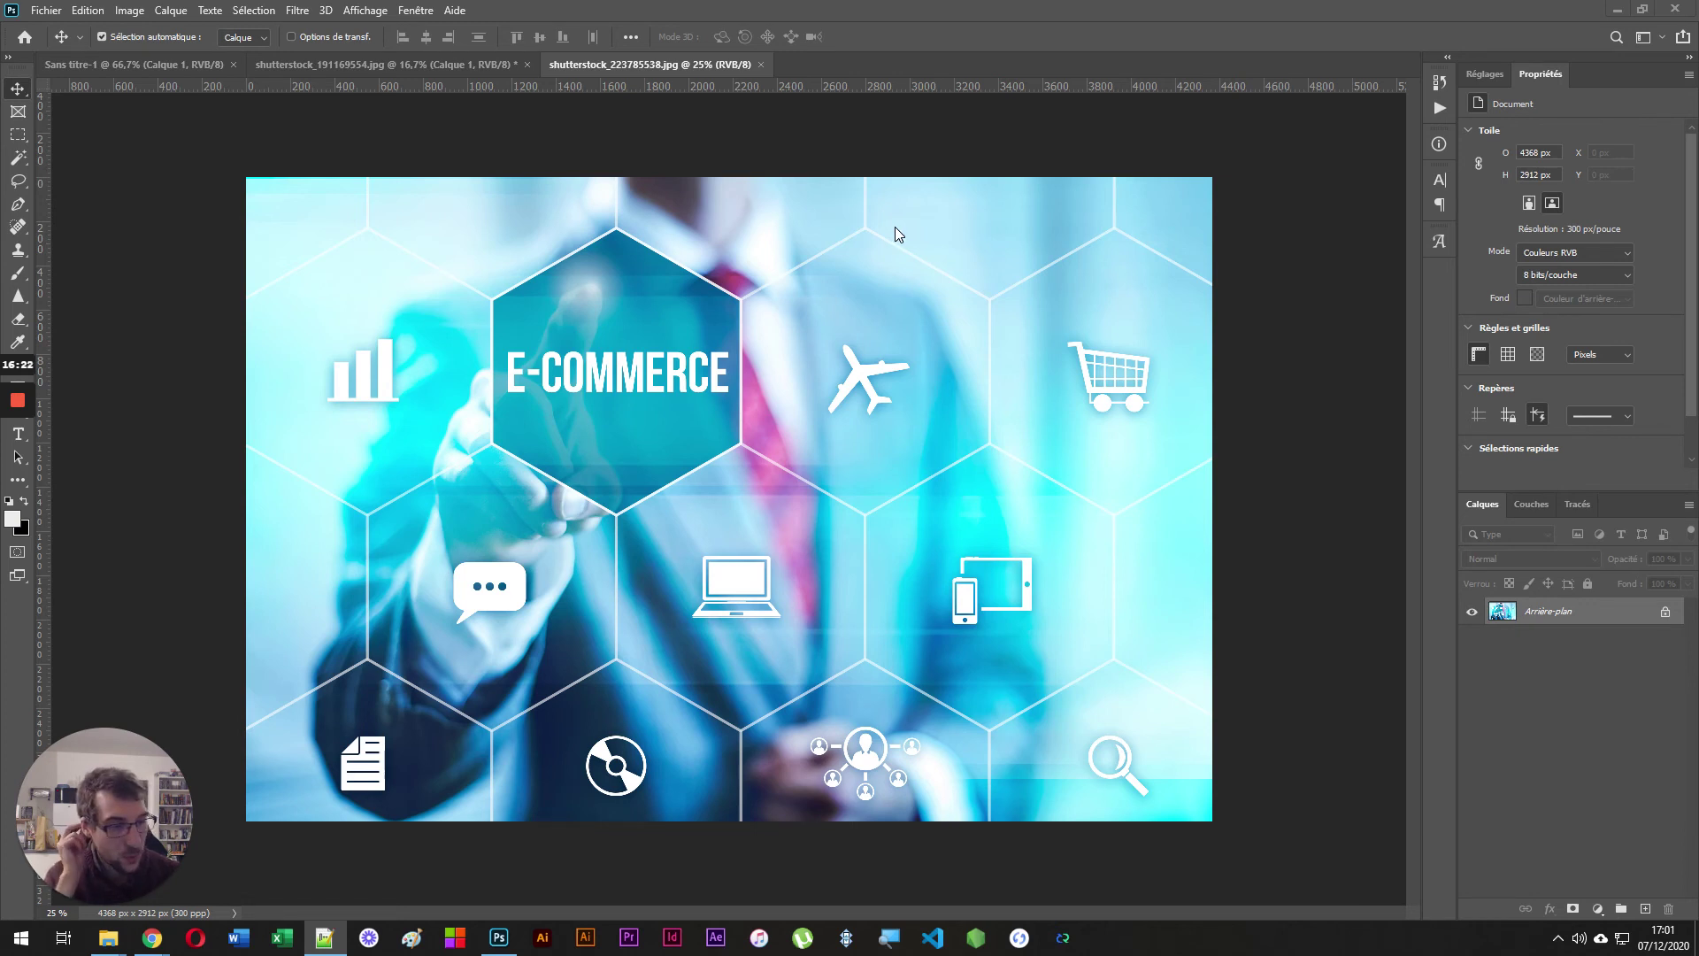
pyautogui.click(89, 10)
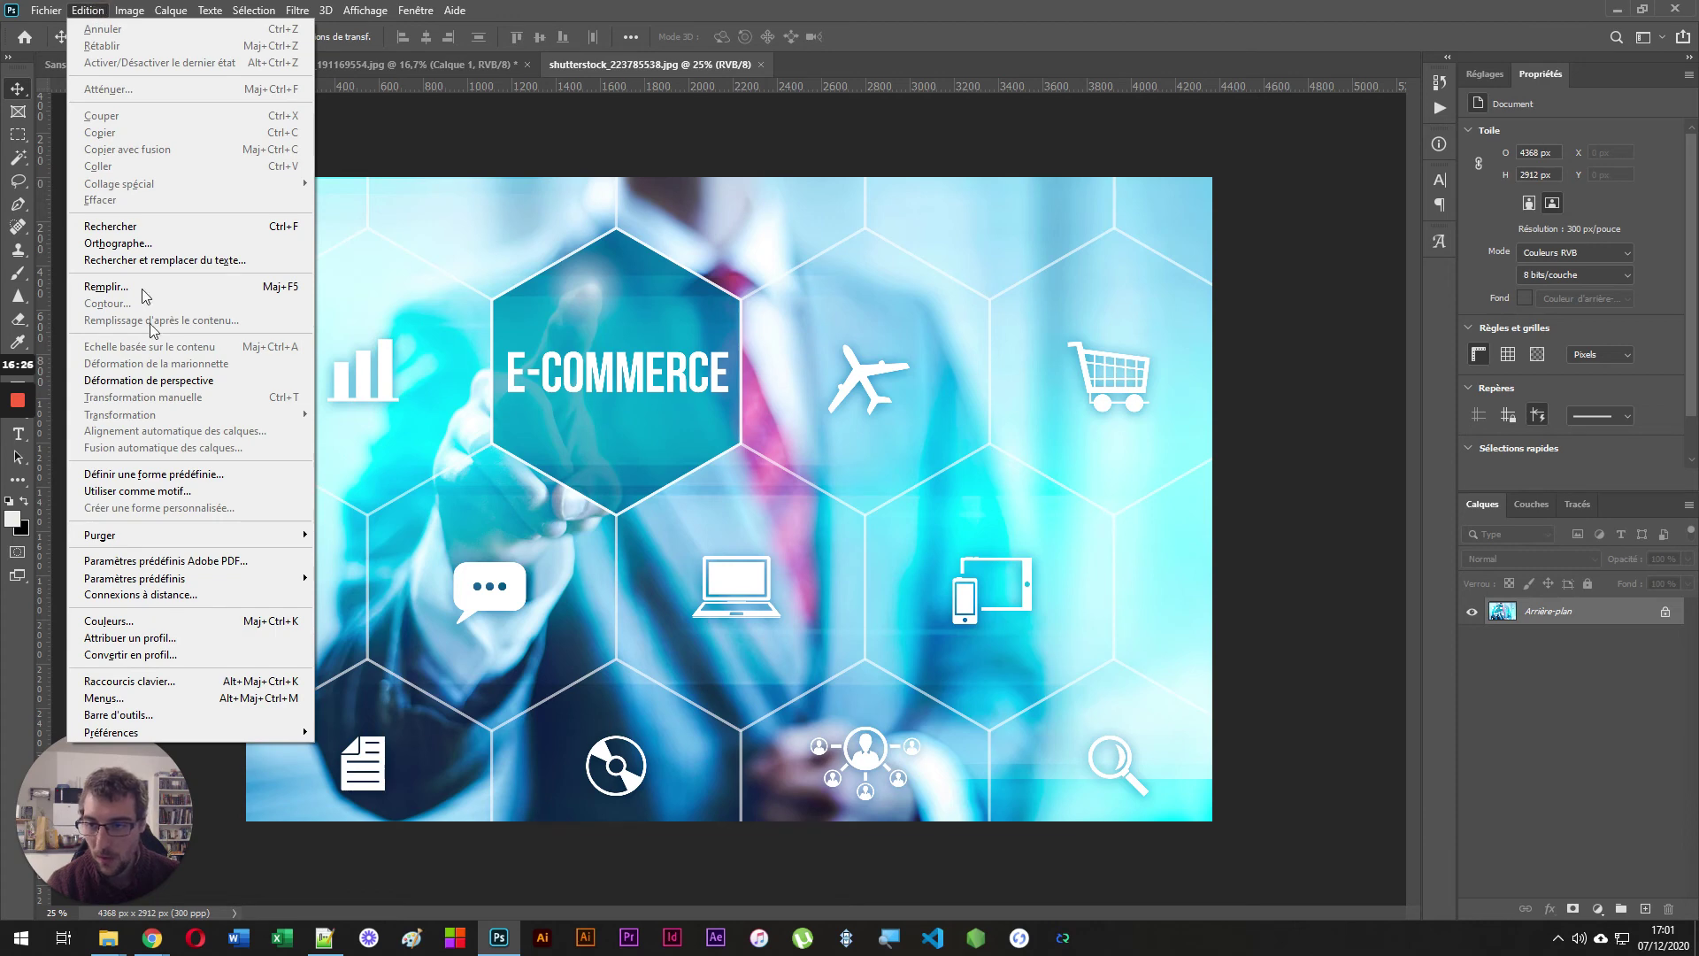
pyautogui.moveTo(254, 588)
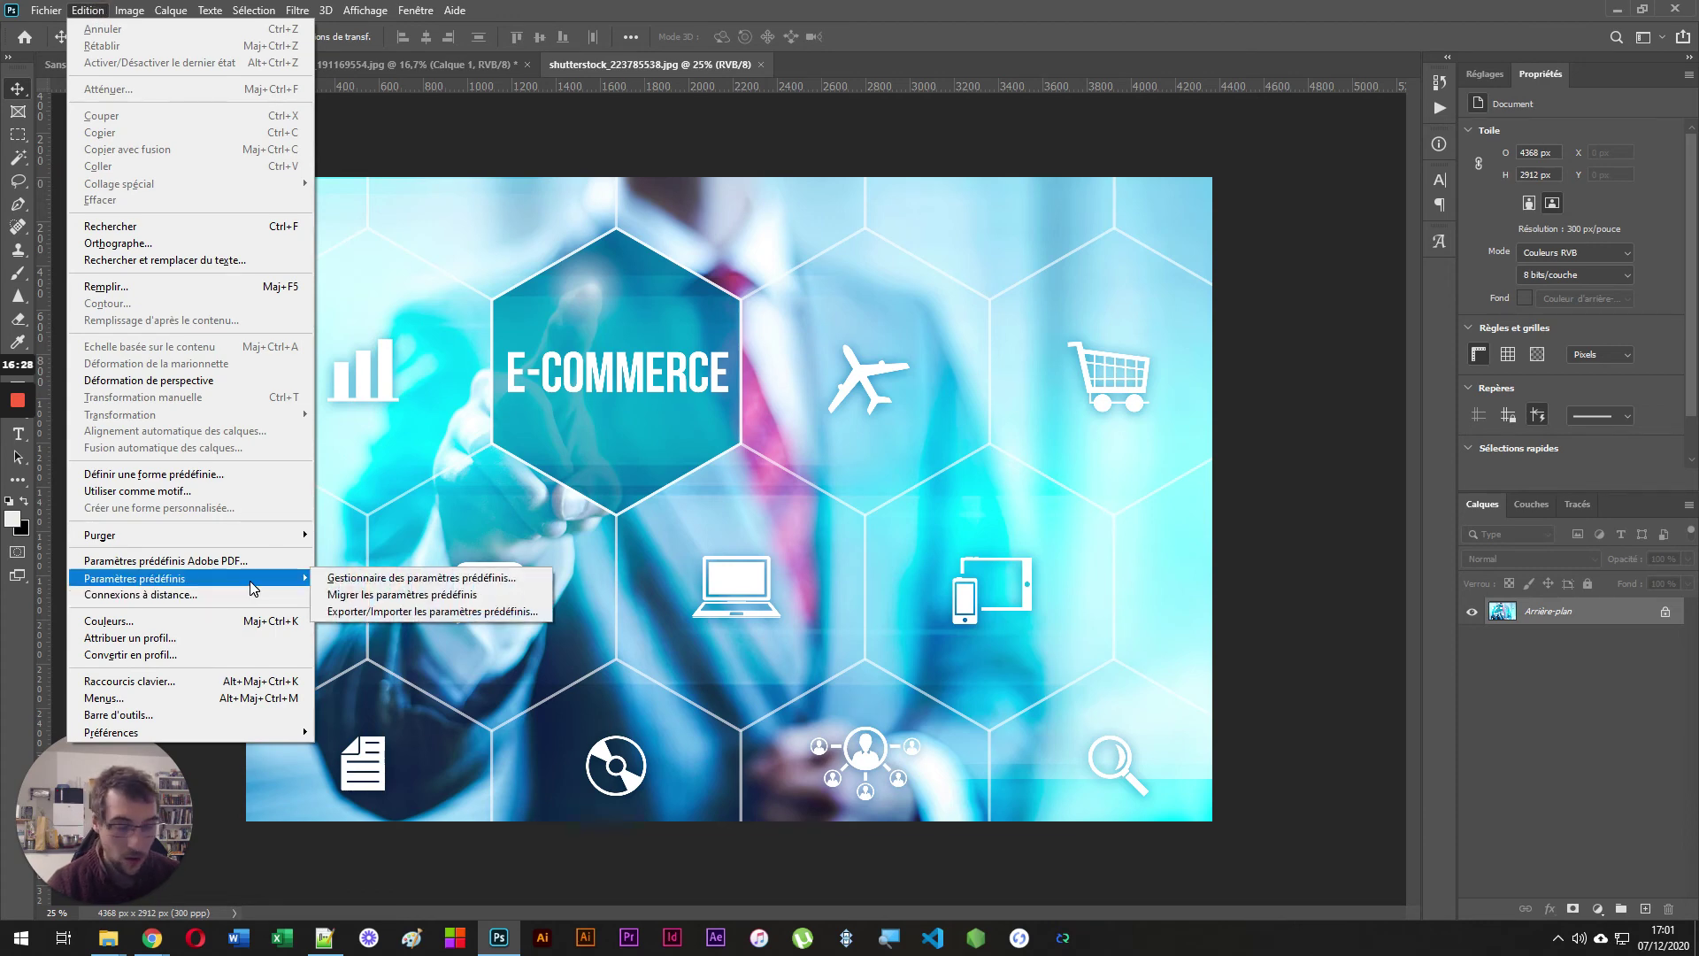
pyautogui.click(394, 611)
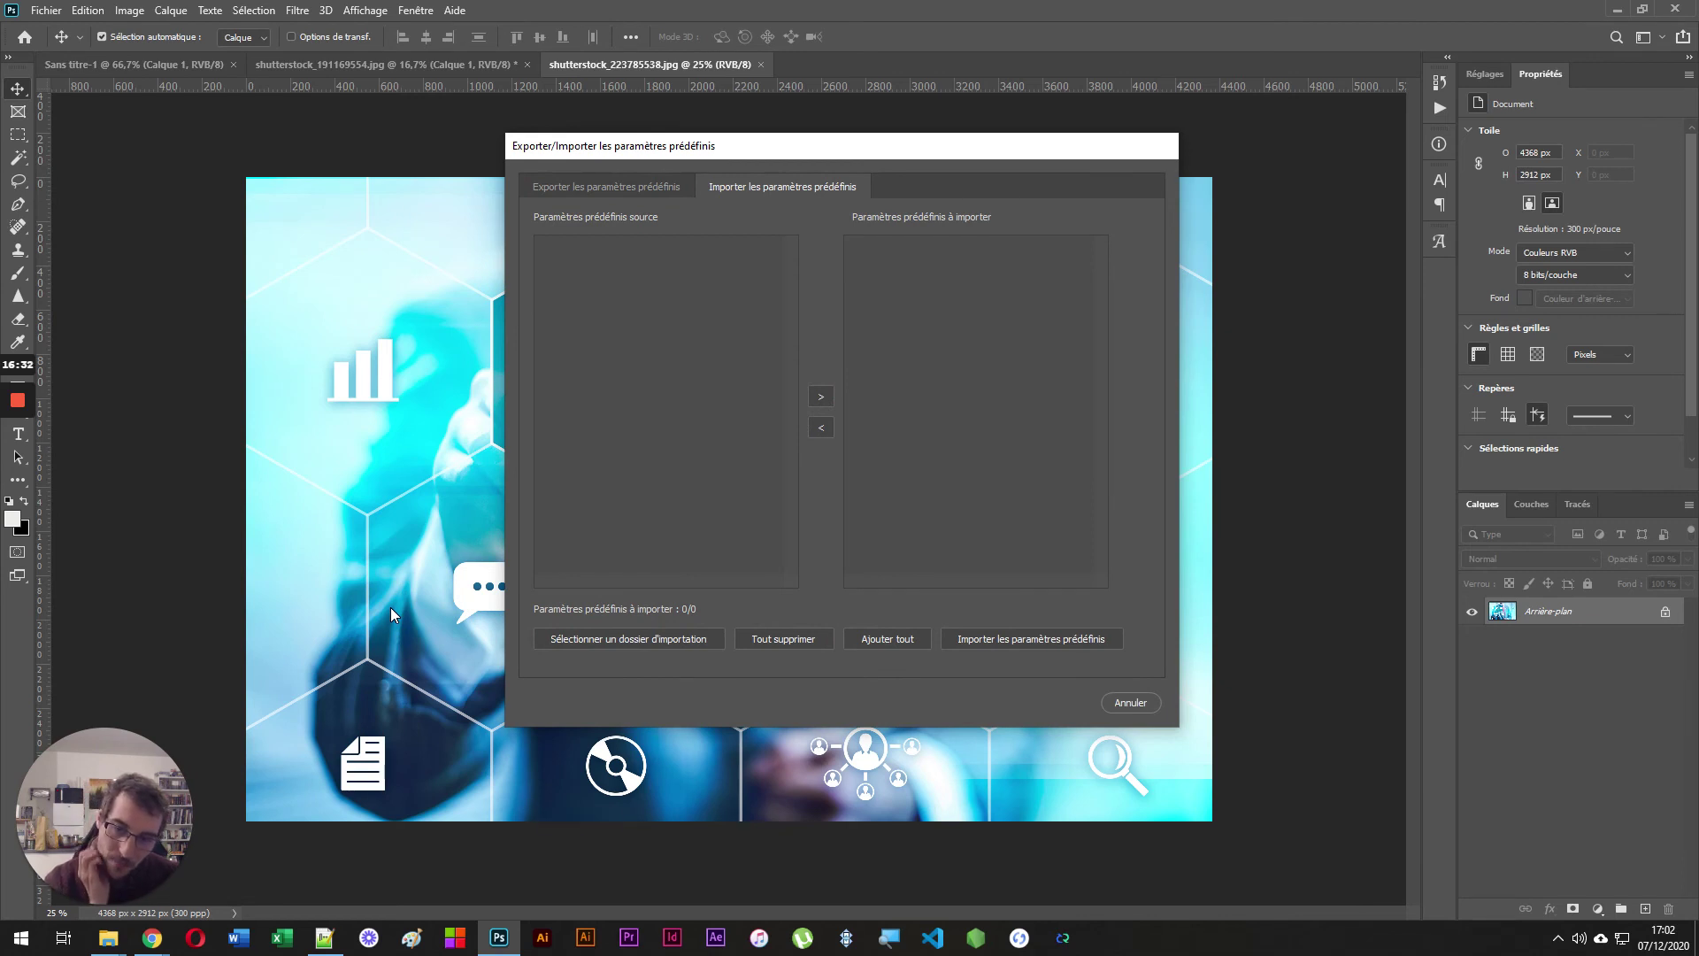
pyautogui.click(633, 193)
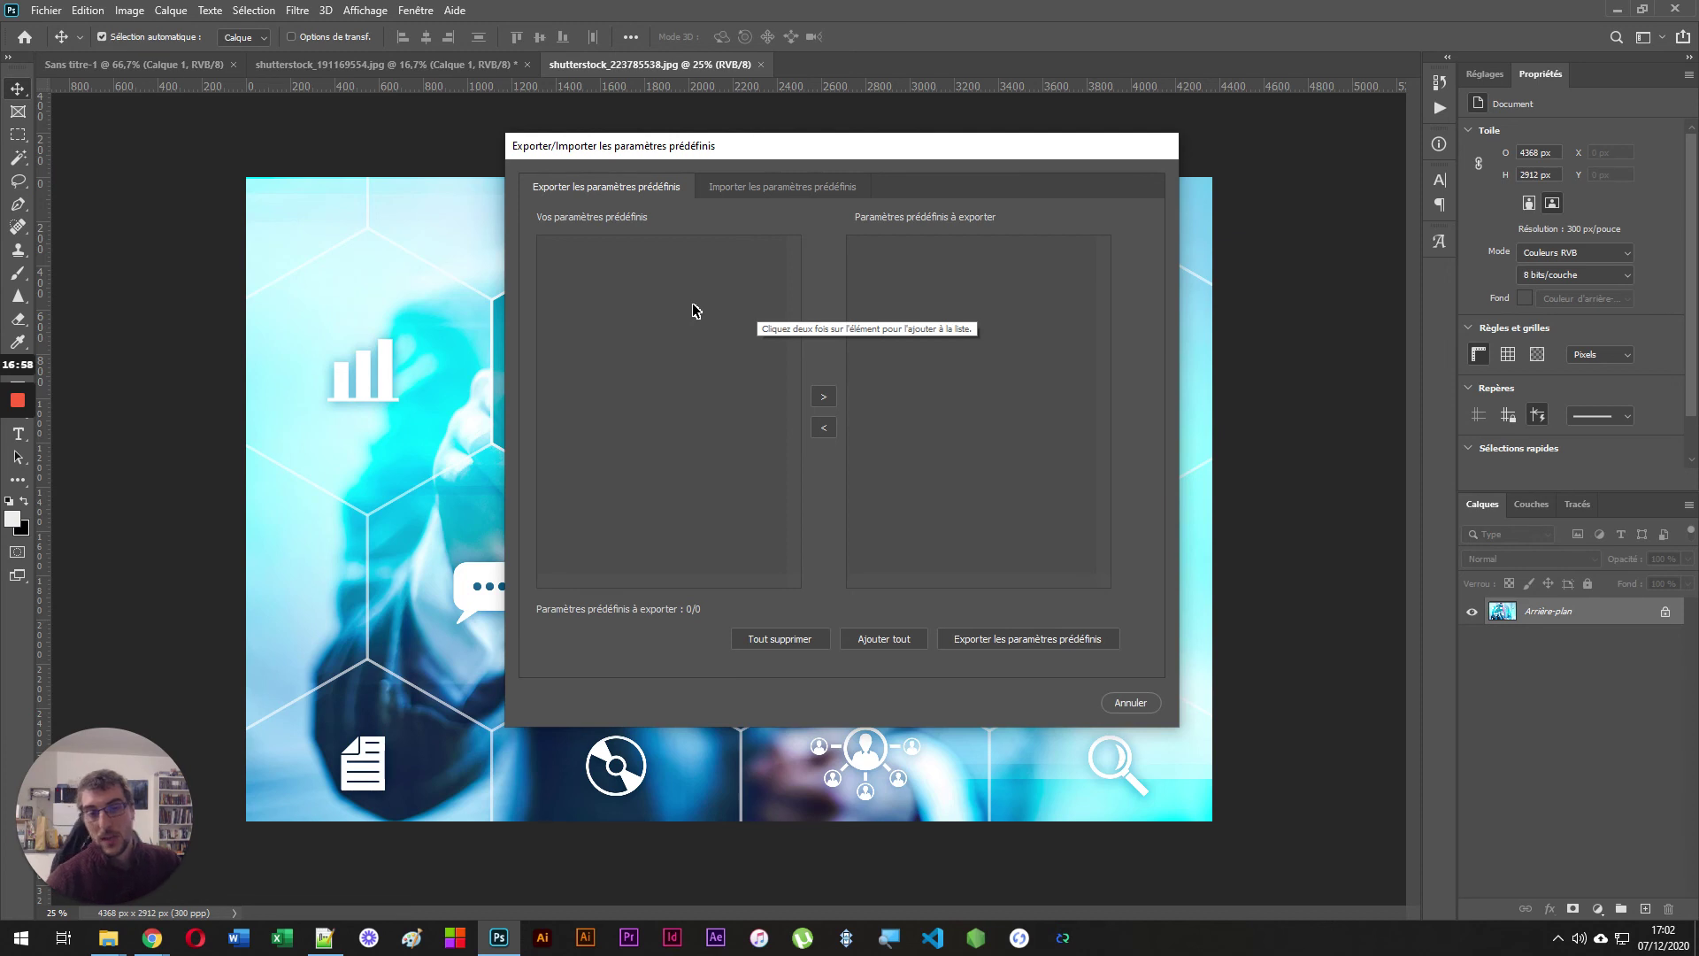
pyautogui.click(748, 185)
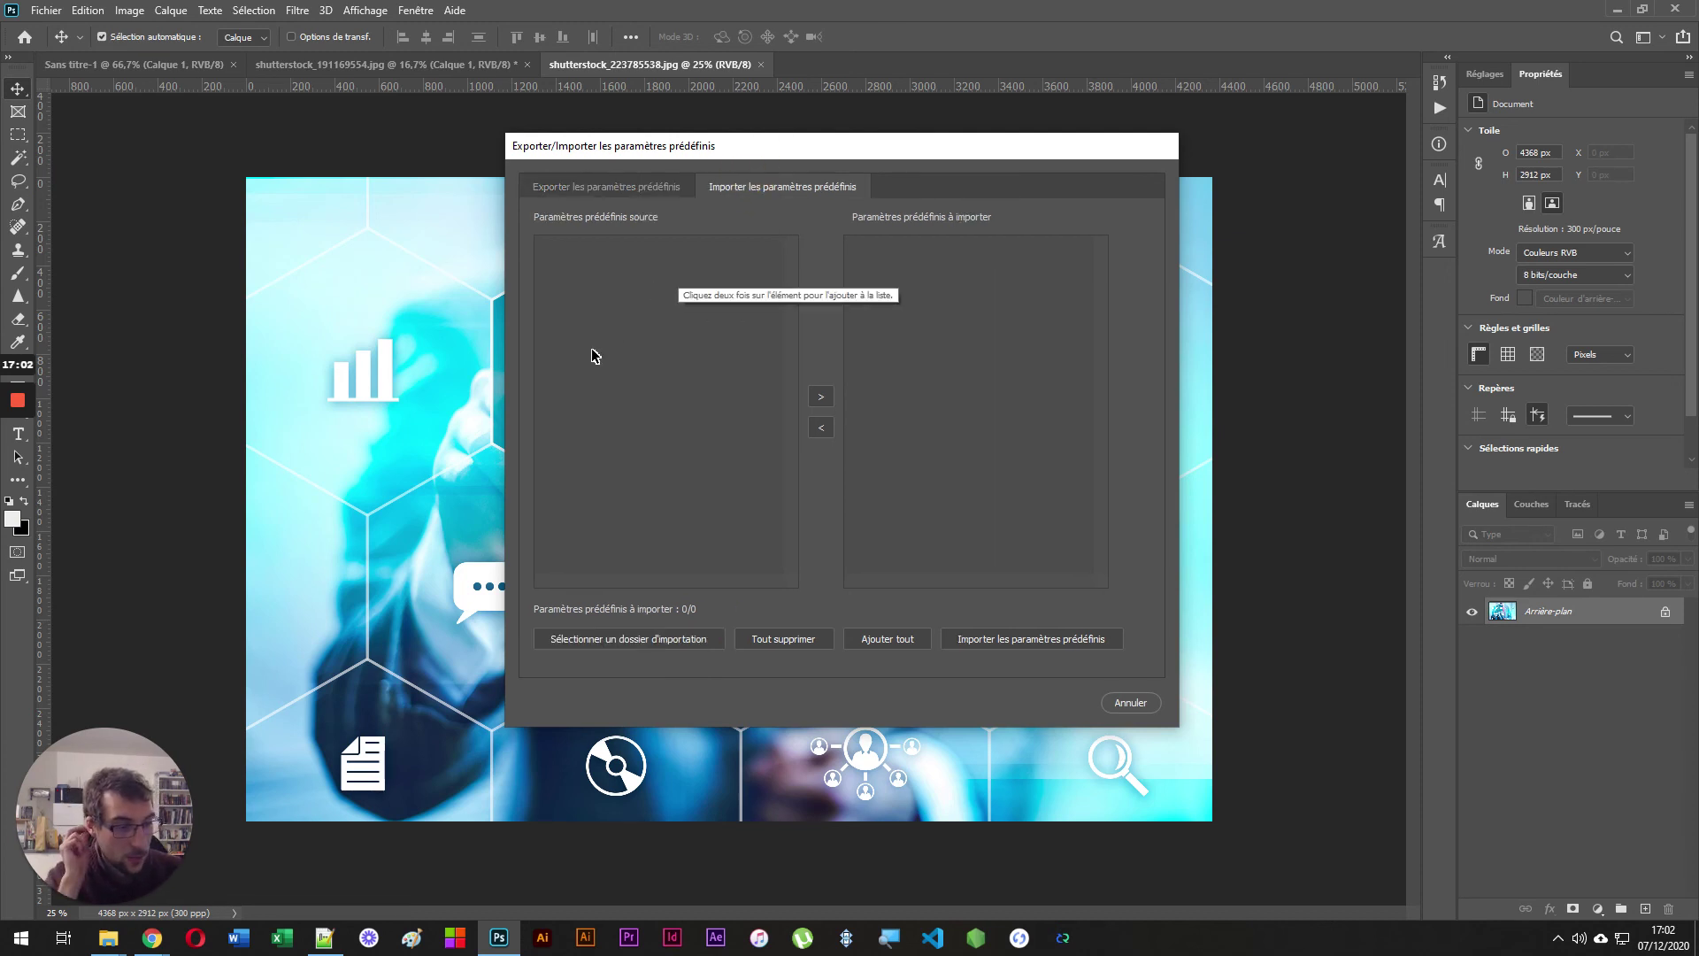
pyautogui.click(1154, 706)
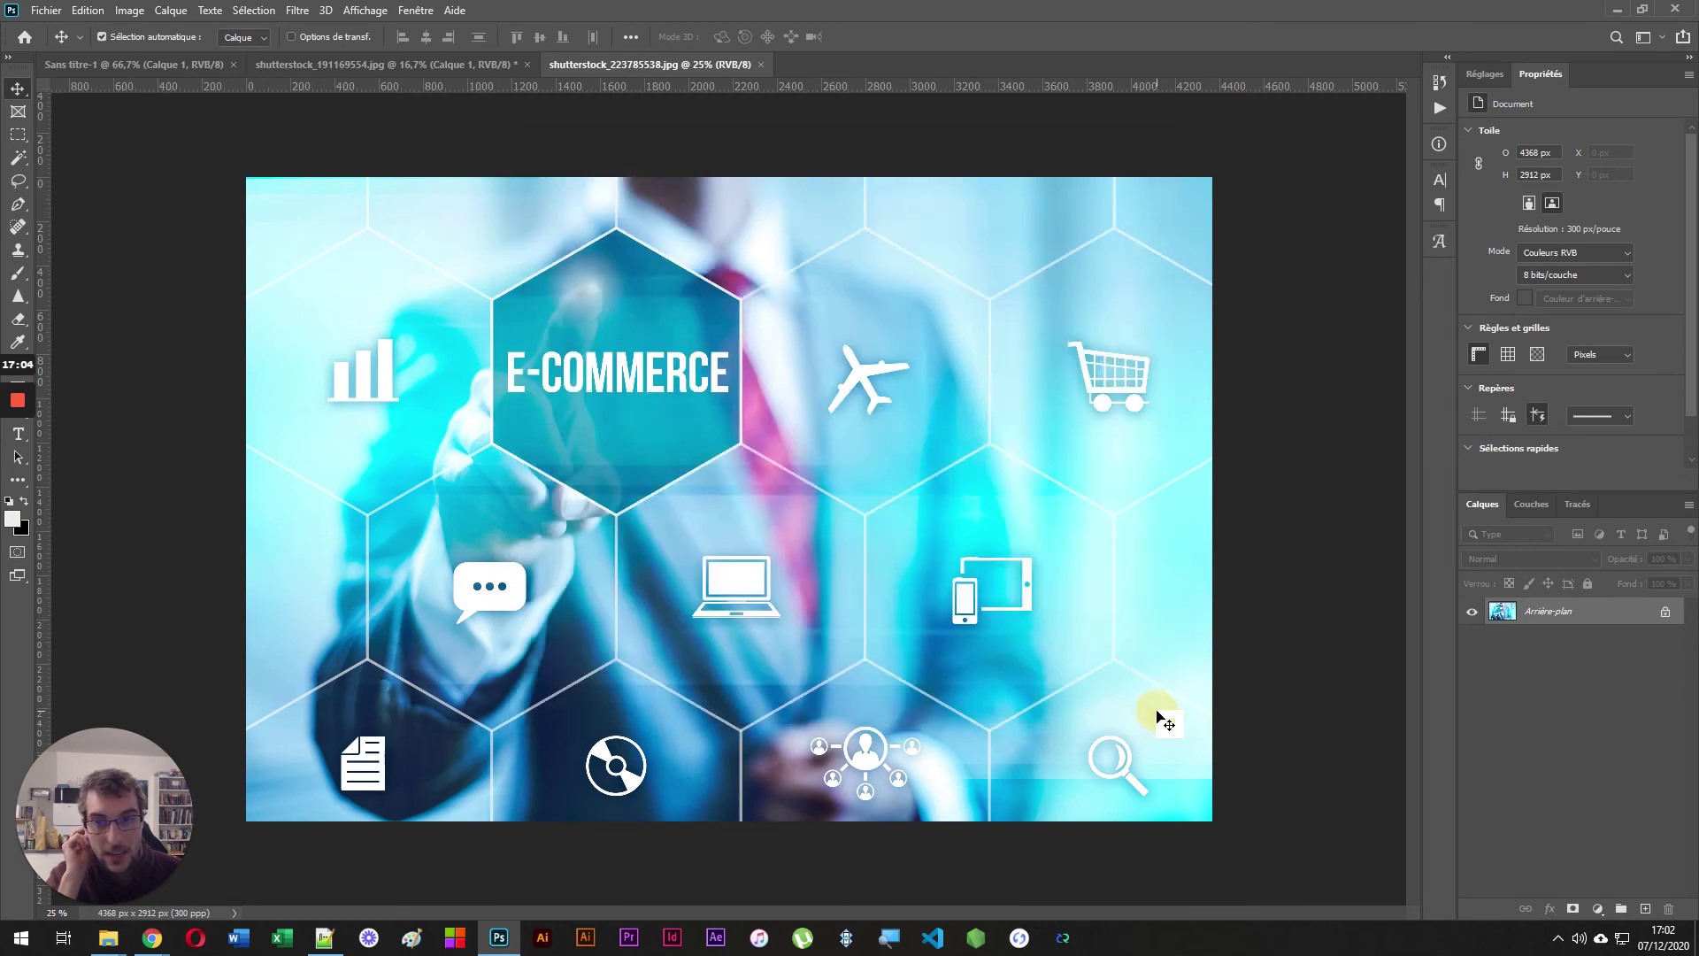
# - Close the shutterstock_223785538.jpg document
pyautogui.click(760, 64)
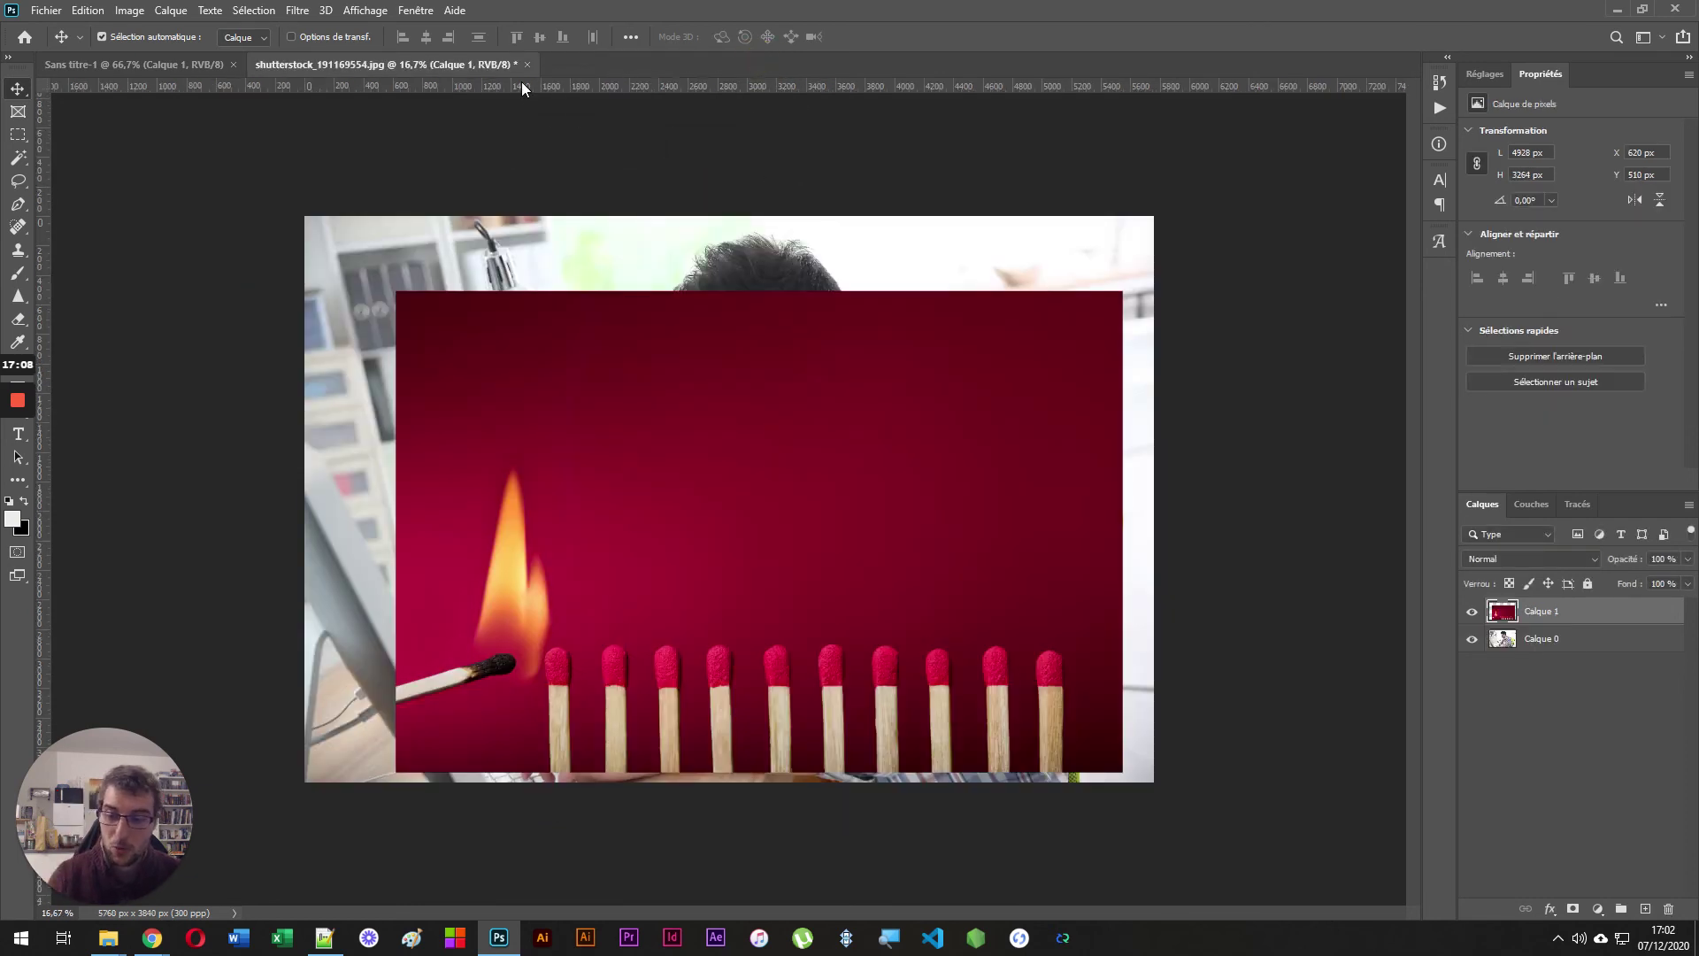
pyautogui.moveTo(497, 949)
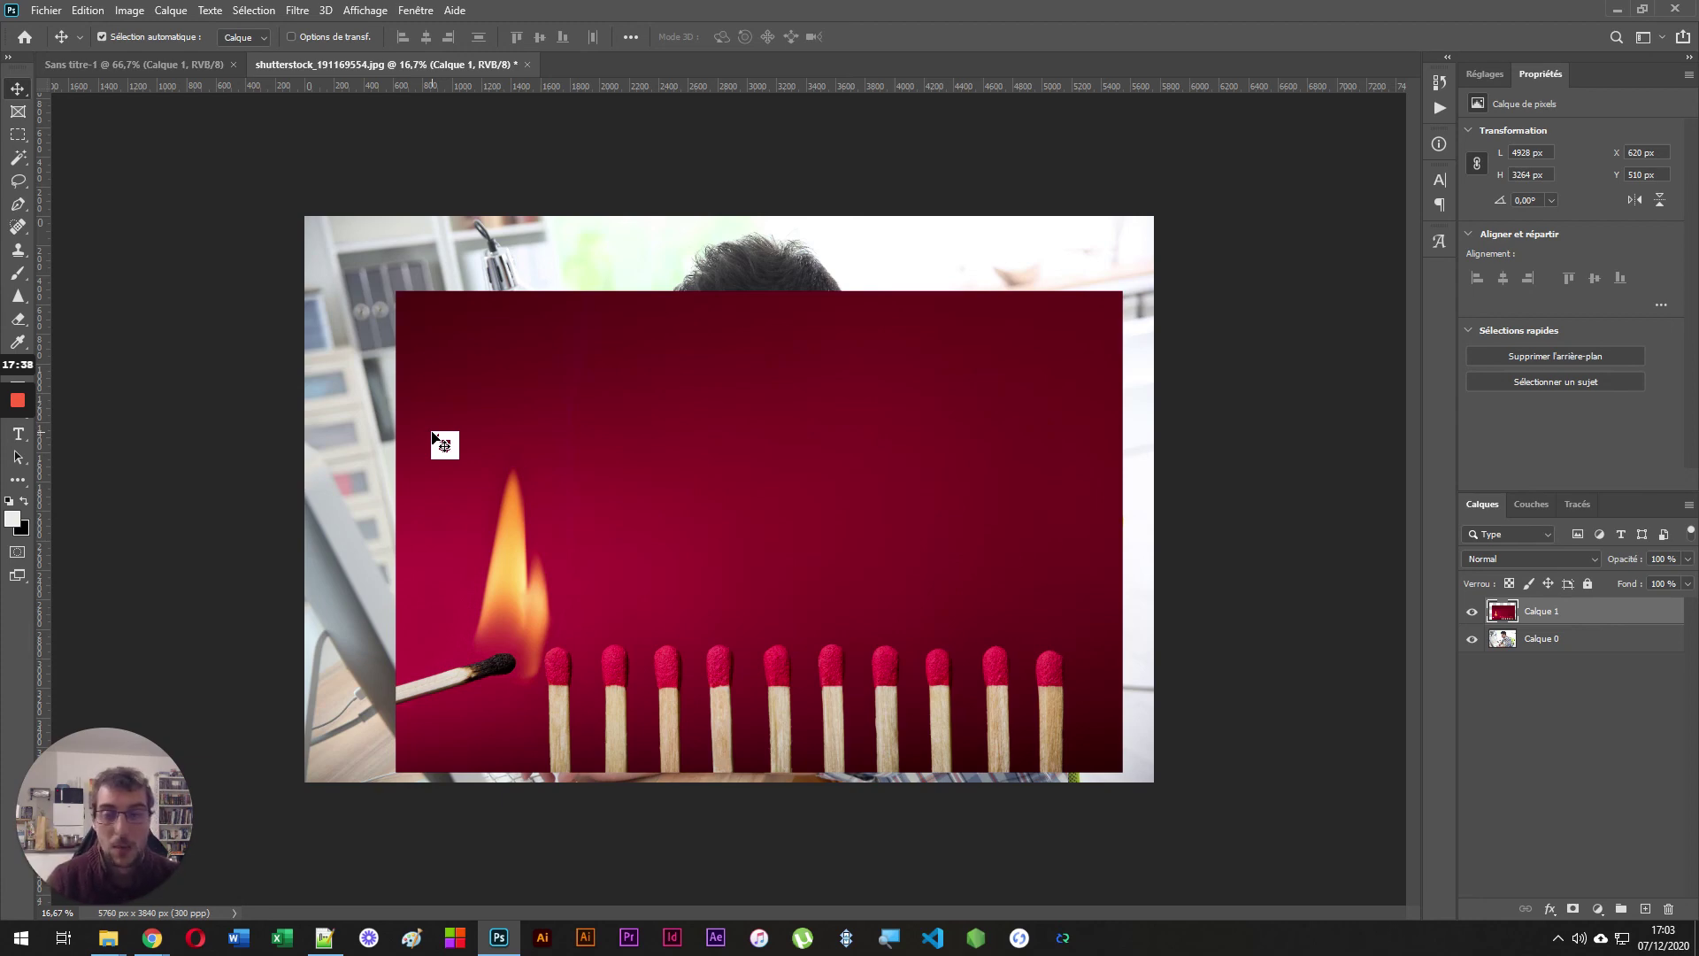
pyautogui.click(46, 10)
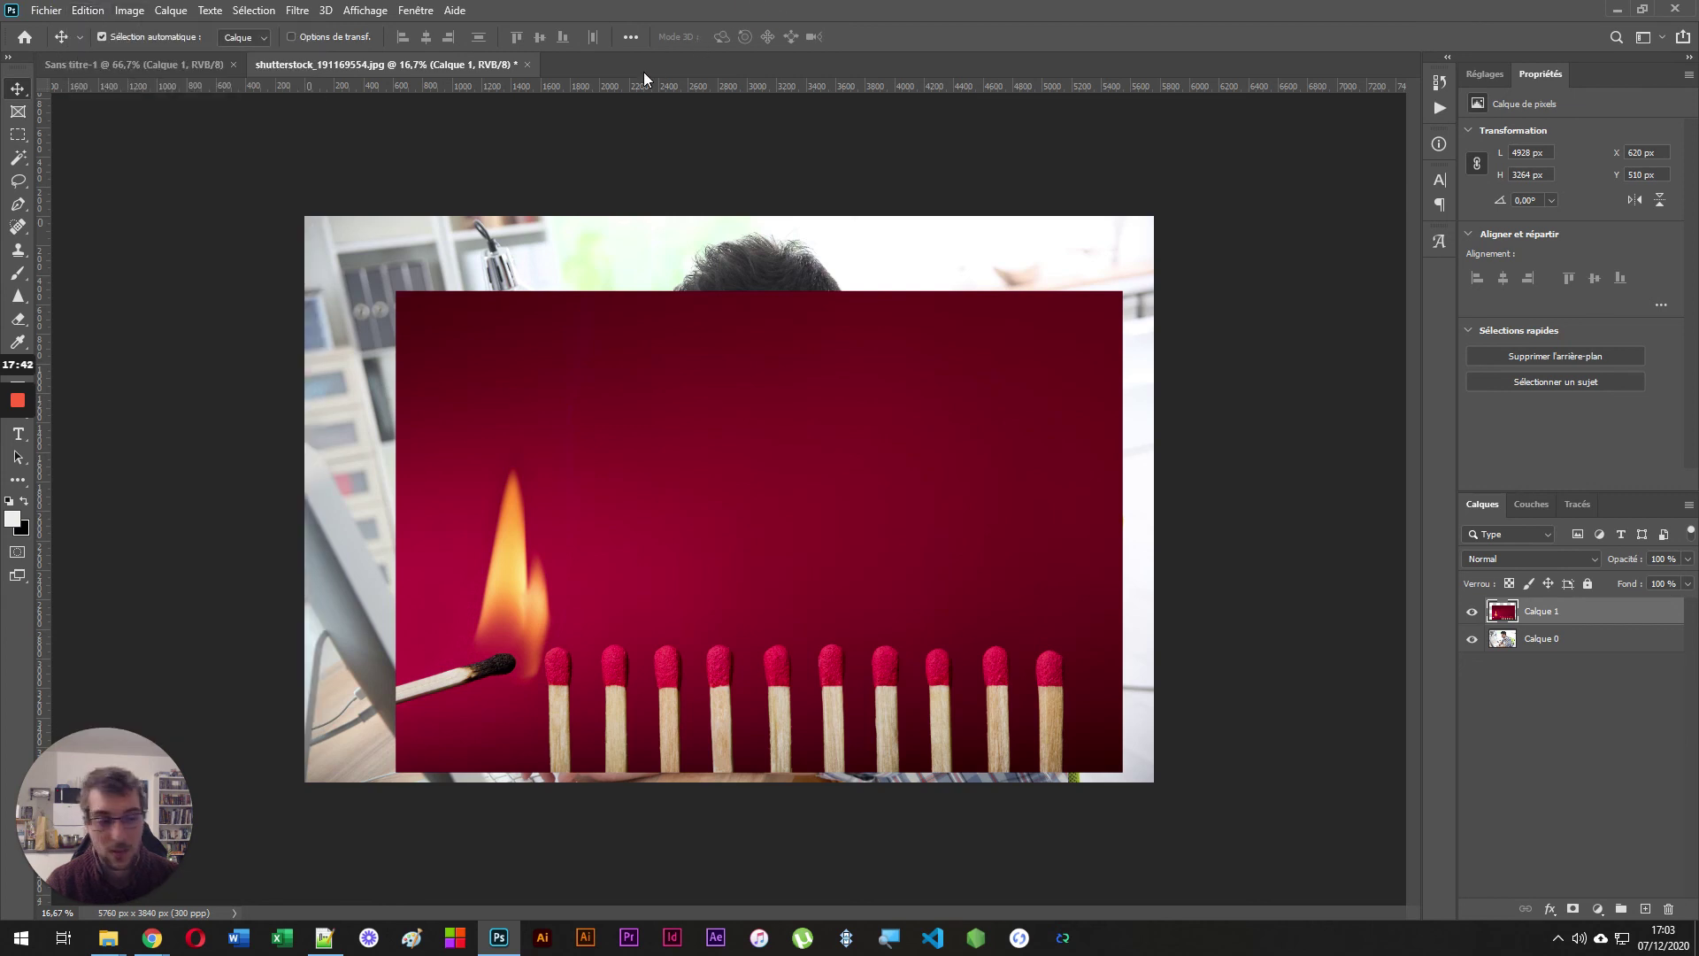
pyautogui.click(610, 618)
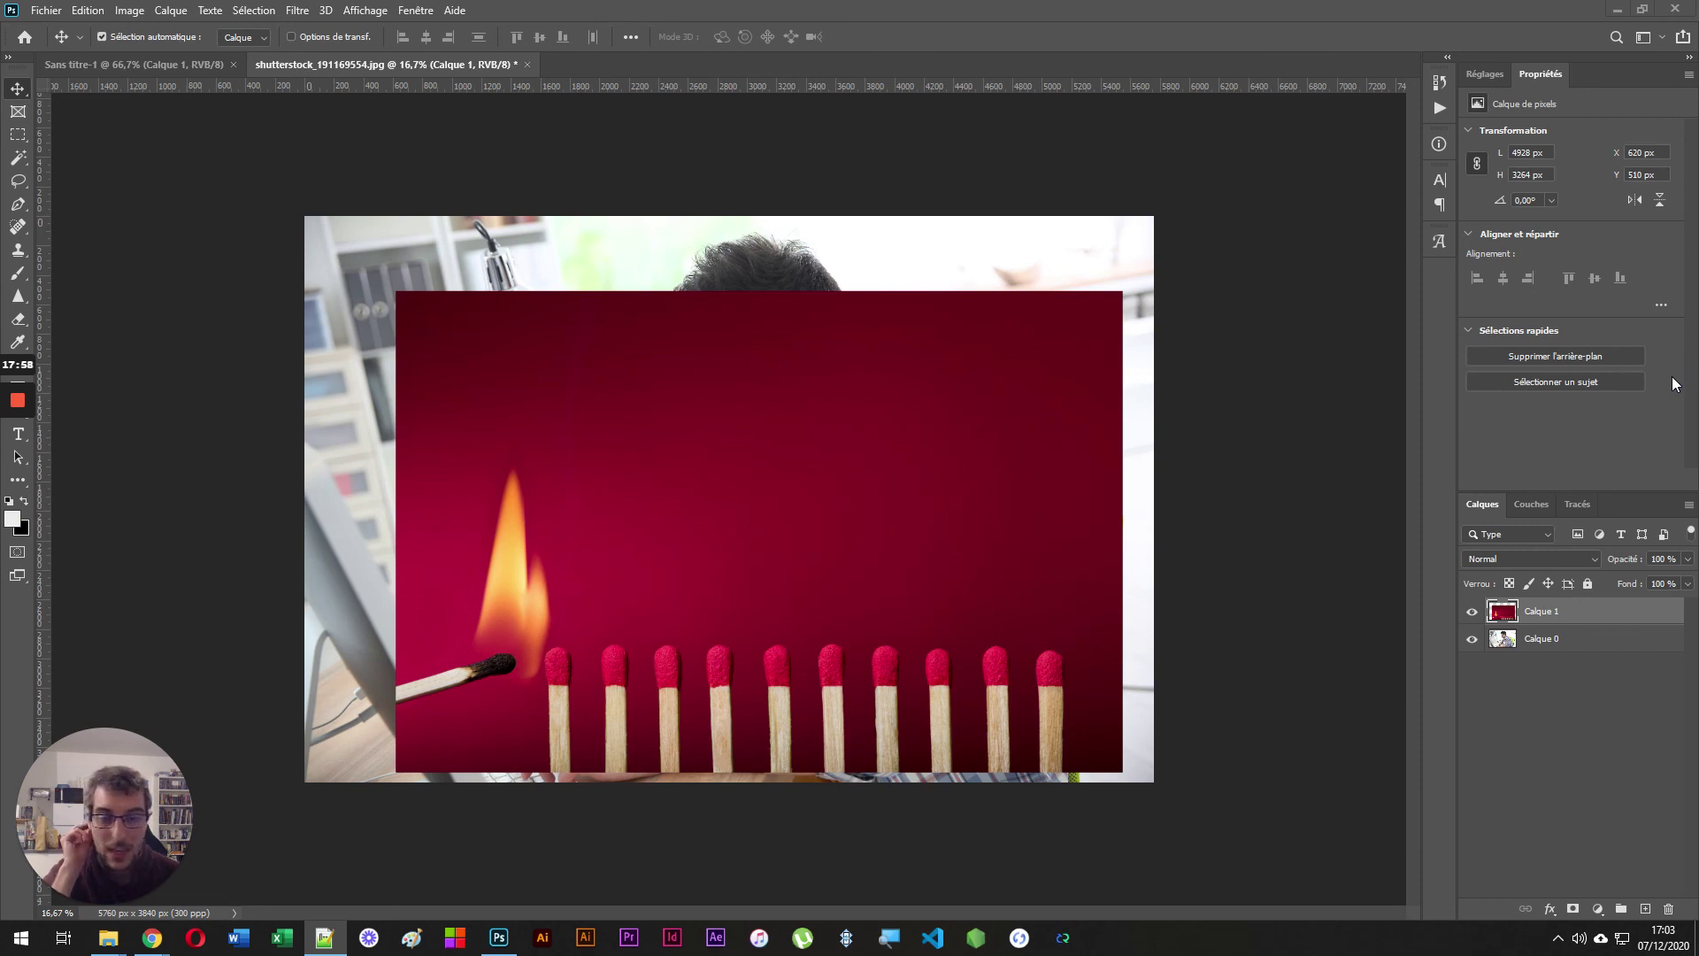
# - Minimize Photoshop to switch to Chrome, view the photoshopCAFE YouTube channel, and close its tab
pyautogui.click(1616, 11)
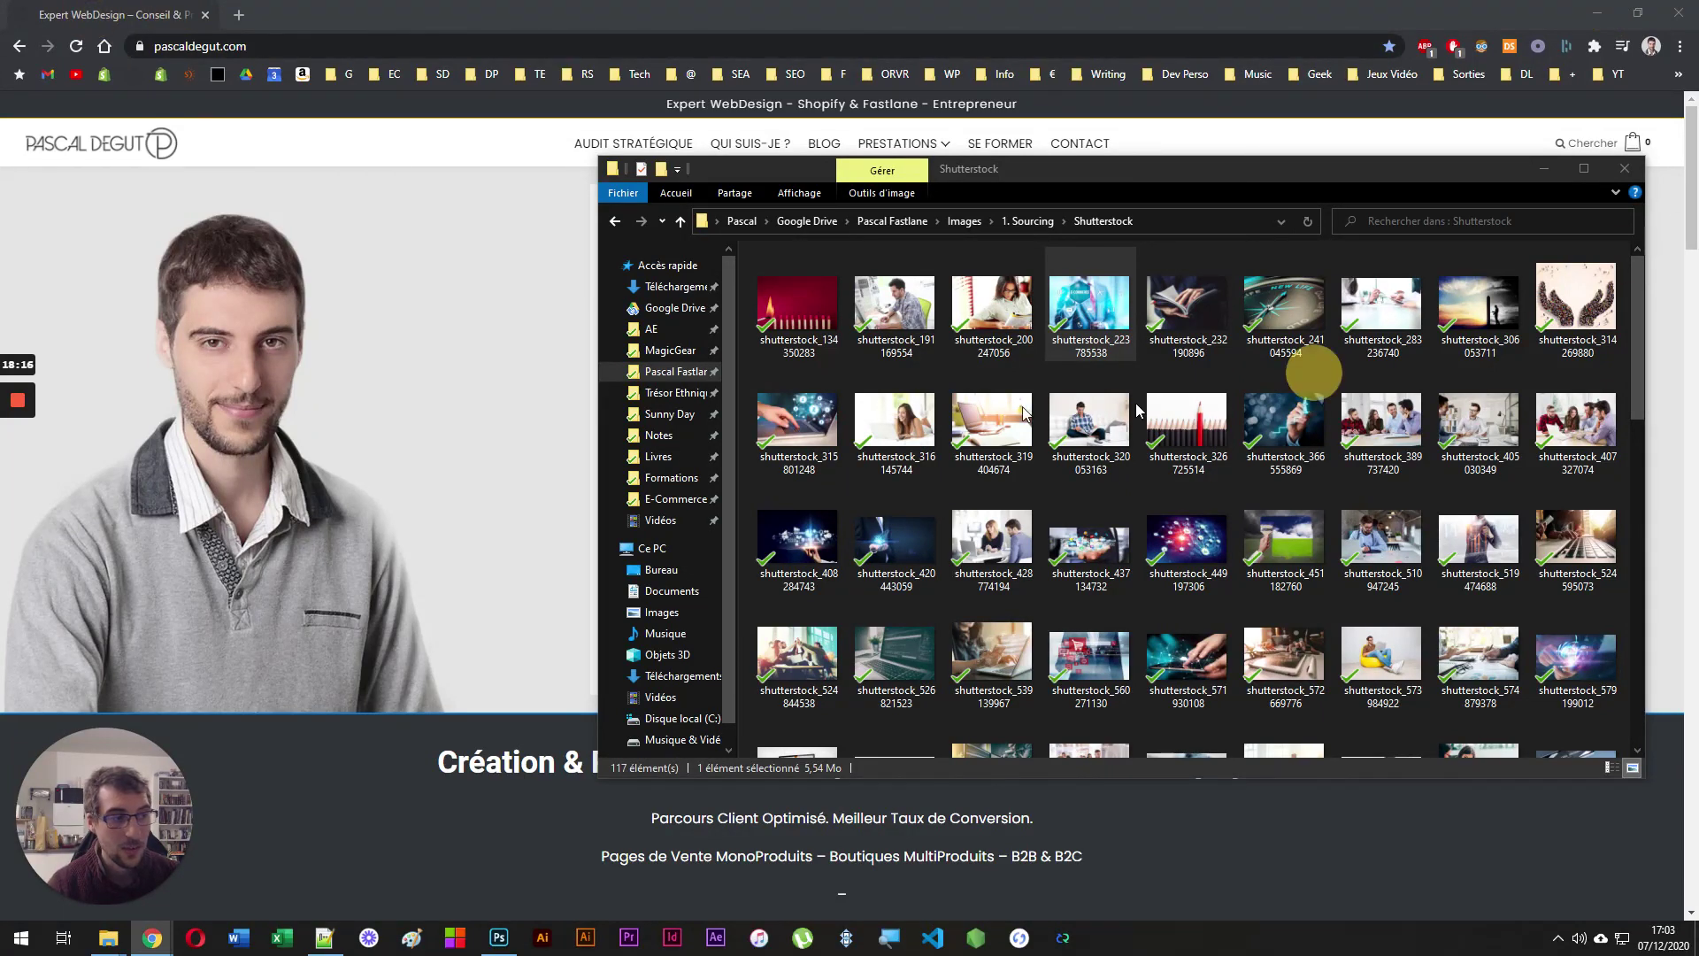
pyautogui.moveTo(1025, 414); pyautogui.dragTo(619, 12)
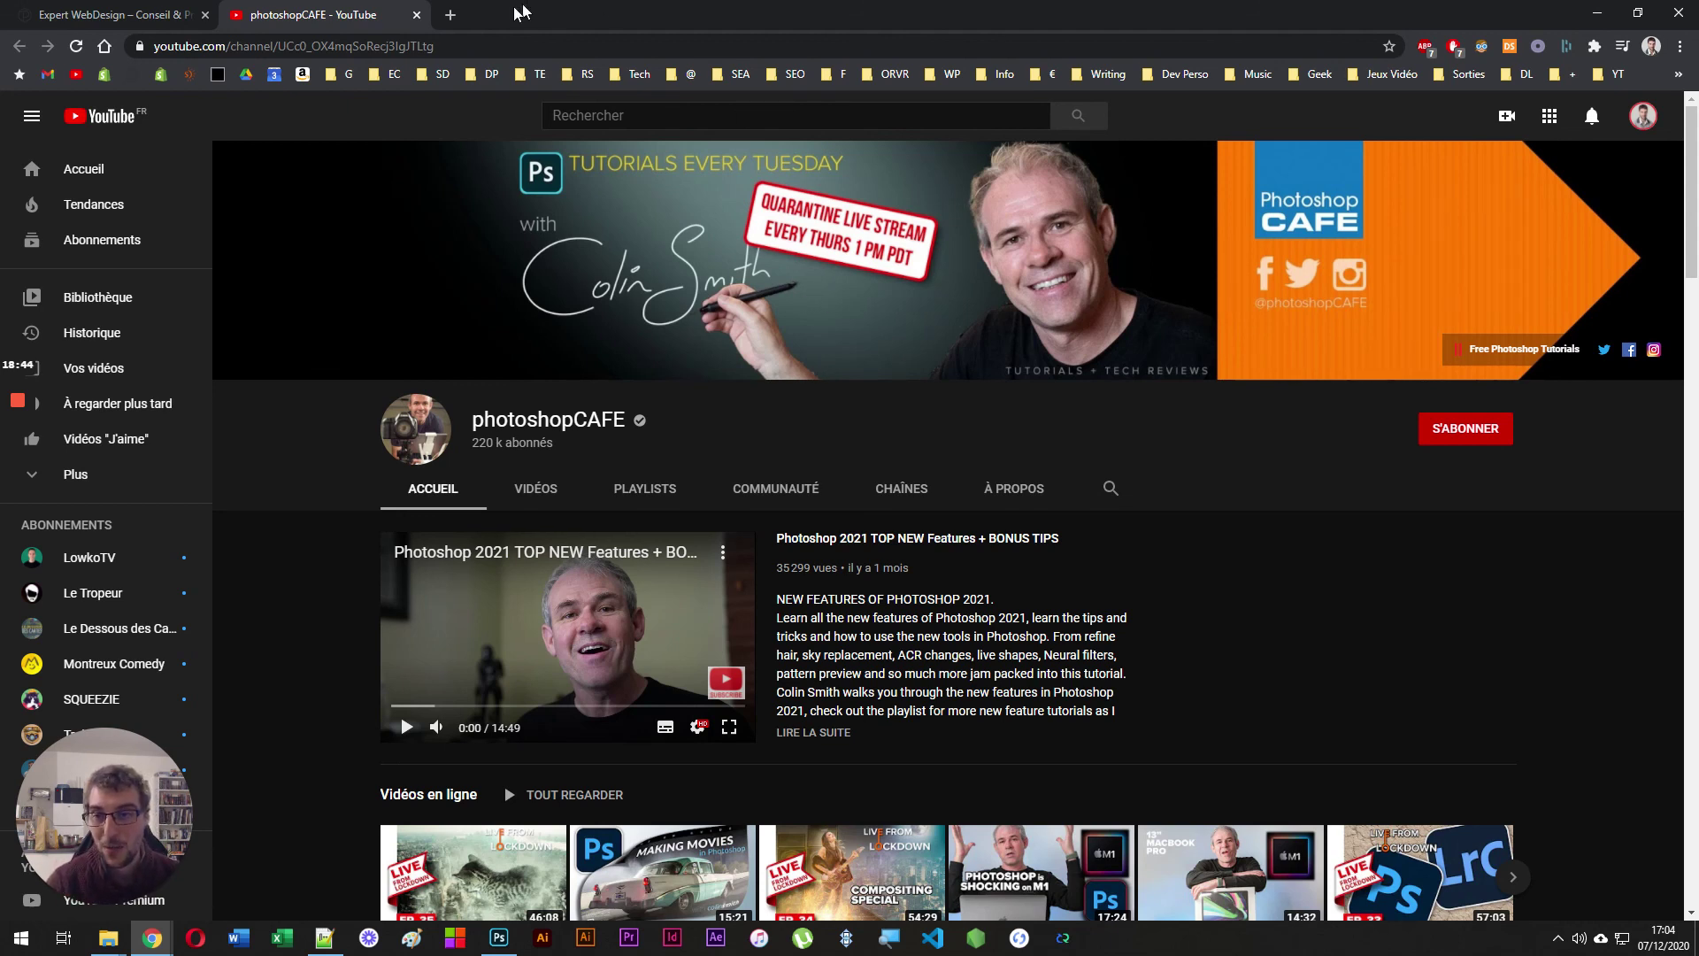
pyautogui.click(416, 15)
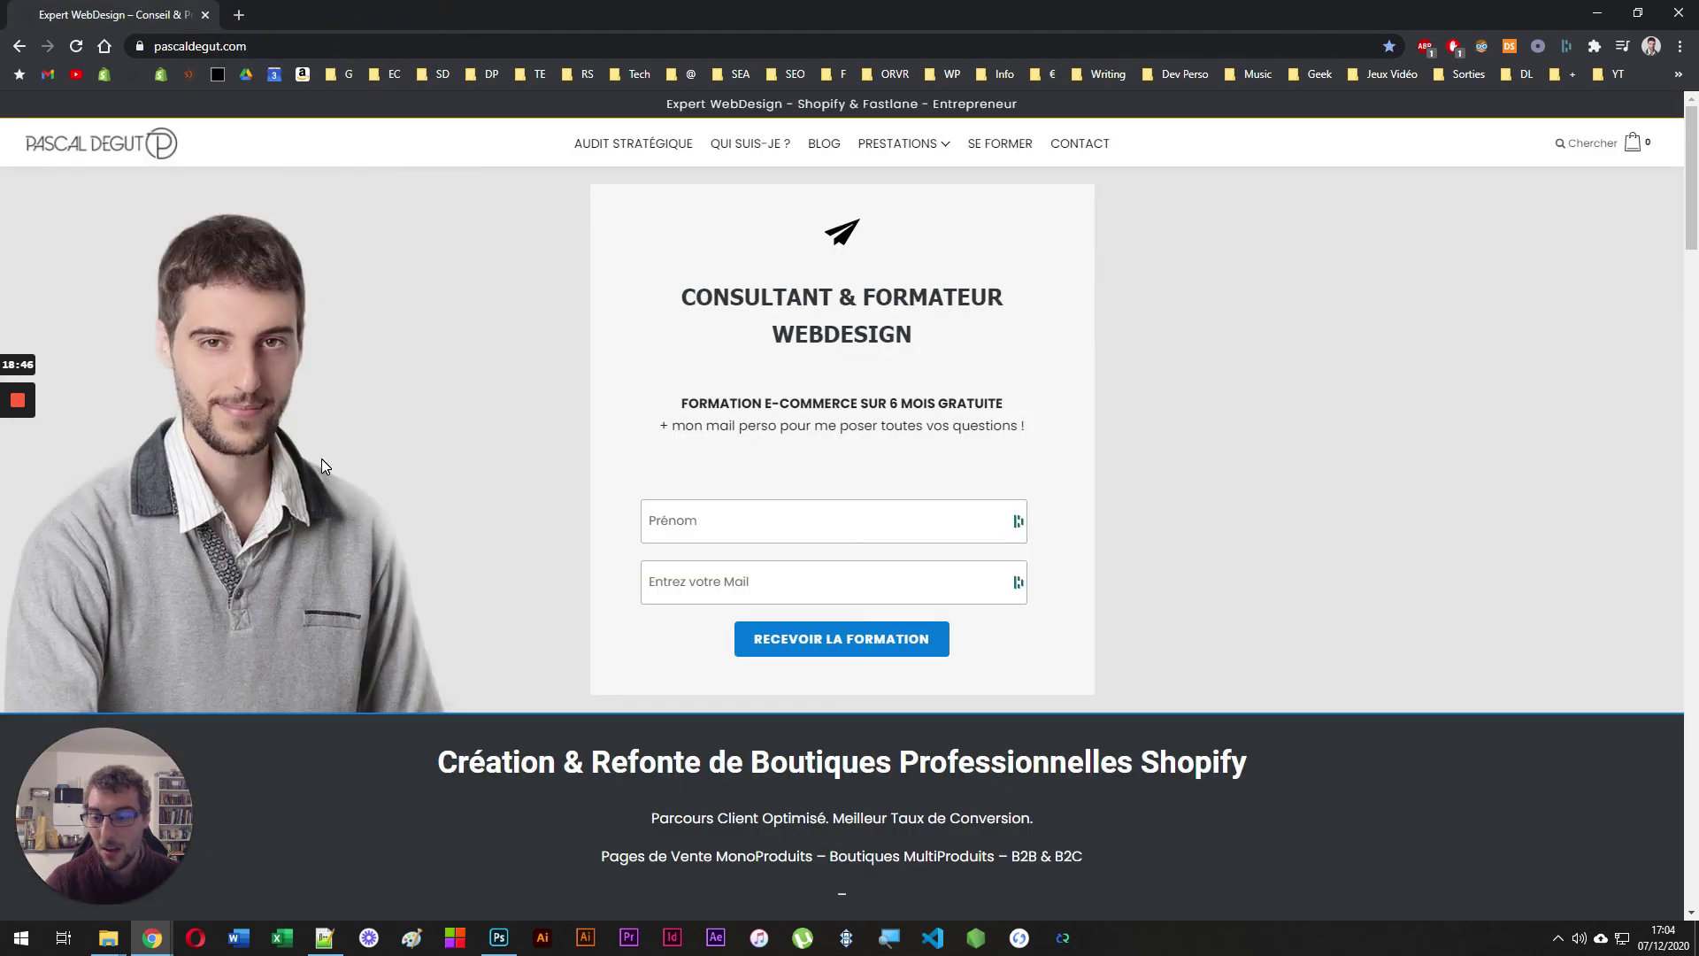